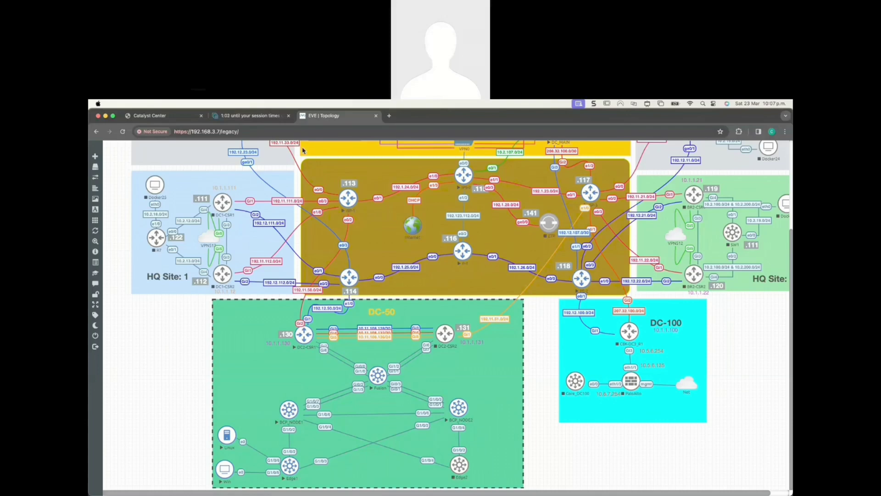
# Glance at the ESXi host and EVE | Topology tabs, then return to Catalyst Center's Port Assignment page
pyautogui.click(270, 120)
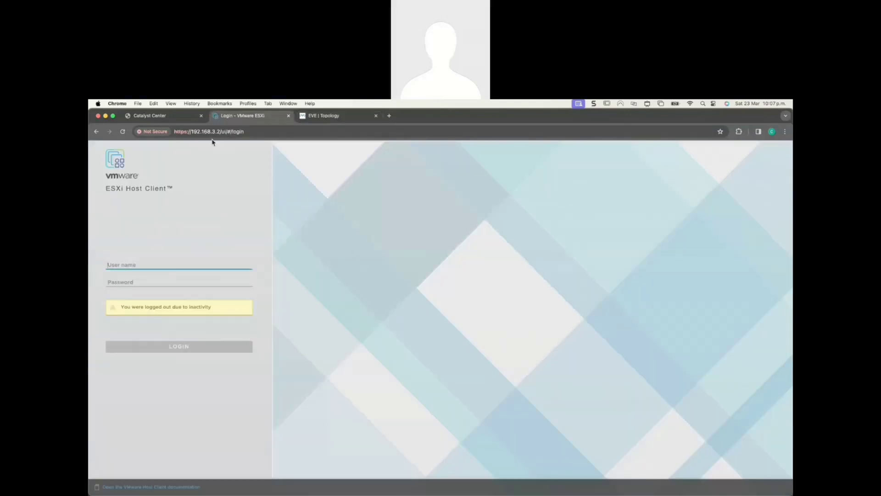
pyautogui.click(305, 116)
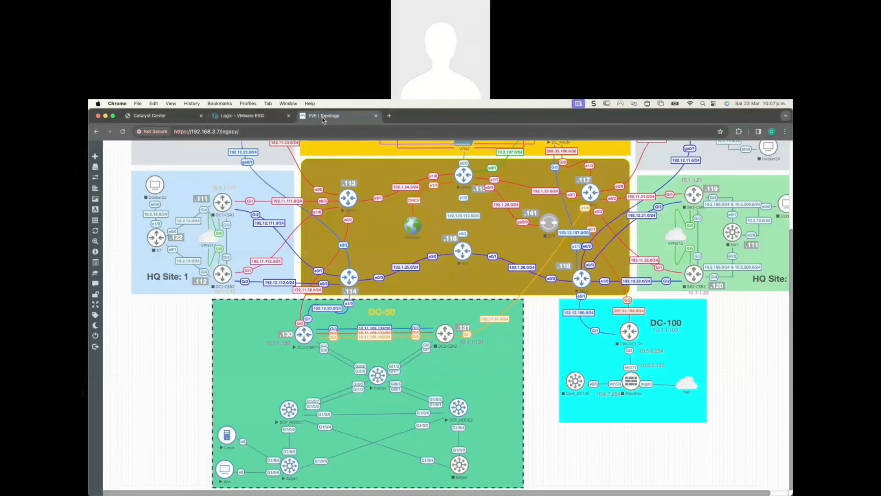
pyautogui.click(178, 116)
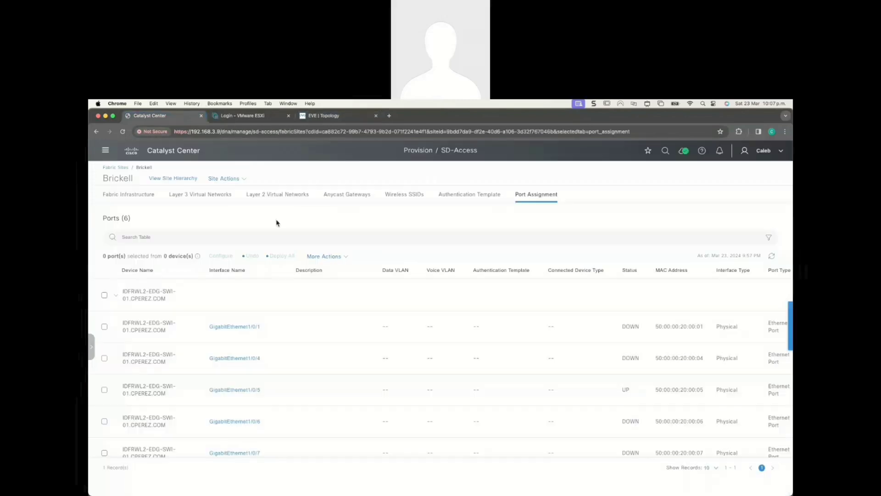
# Navigate through Provision > Fabric Sites to the Brickell fabric site
pyautogui.click(106, 152)
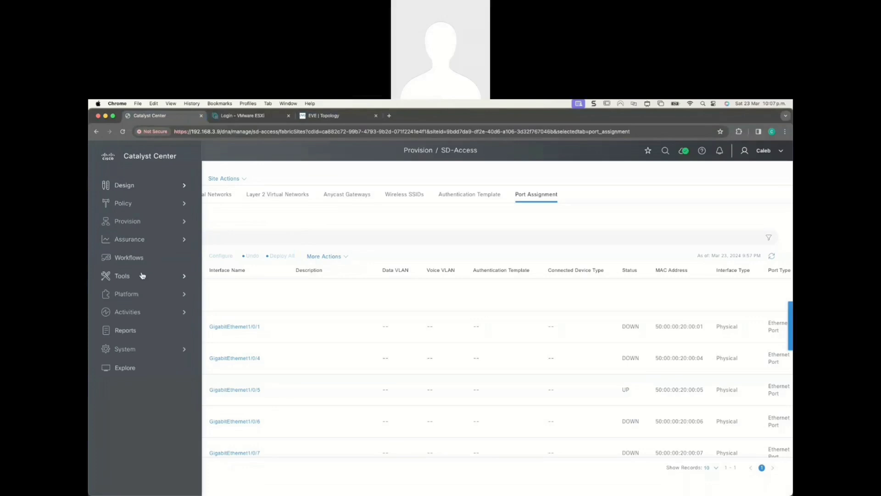
pyautogui.moveTo(146, 222)
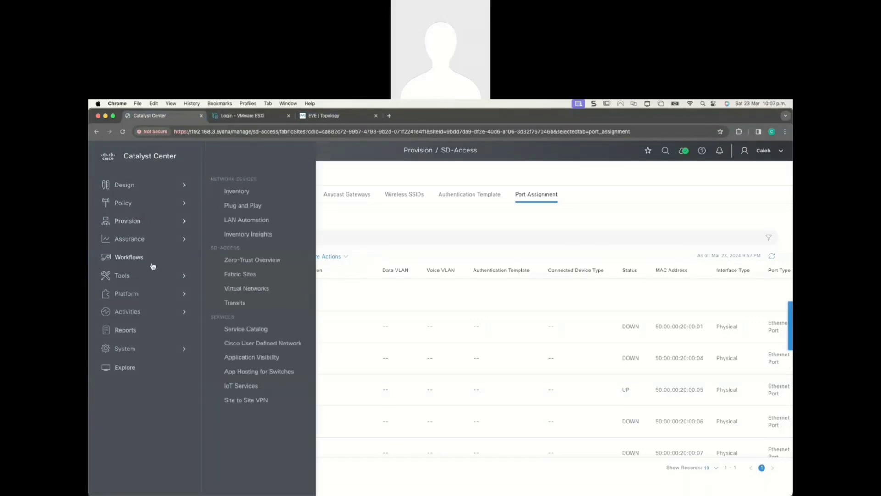
pyautogui.click(238, 275)
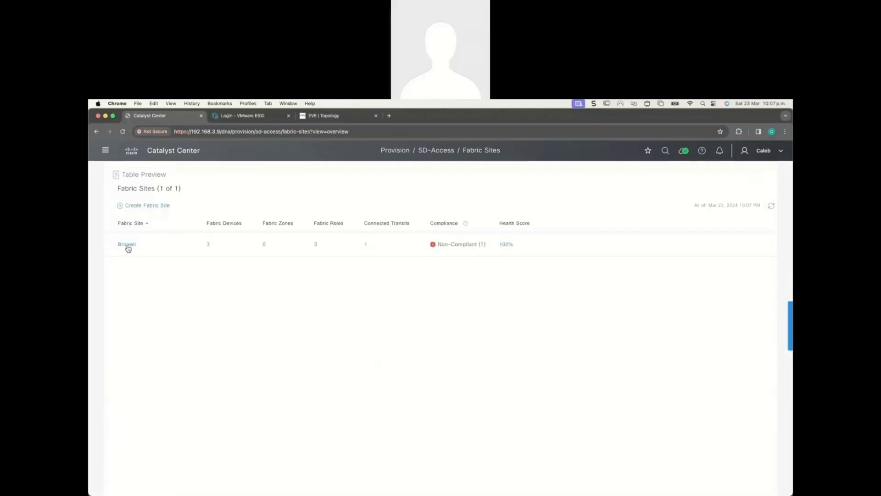
pyautogui.click(126, 248)
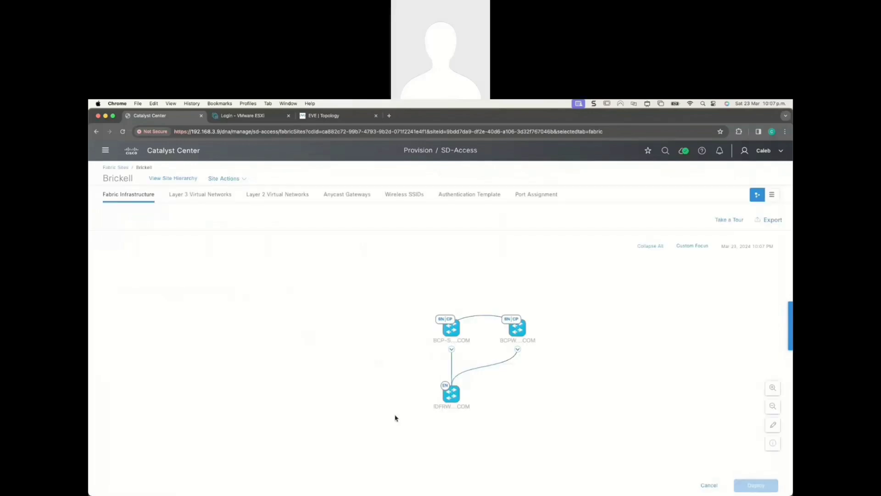
# Review edge switch IDFRWL2-EDG-SWI-01's Details tab, including its series, then close the panel
pyautogui.click(450, 397)
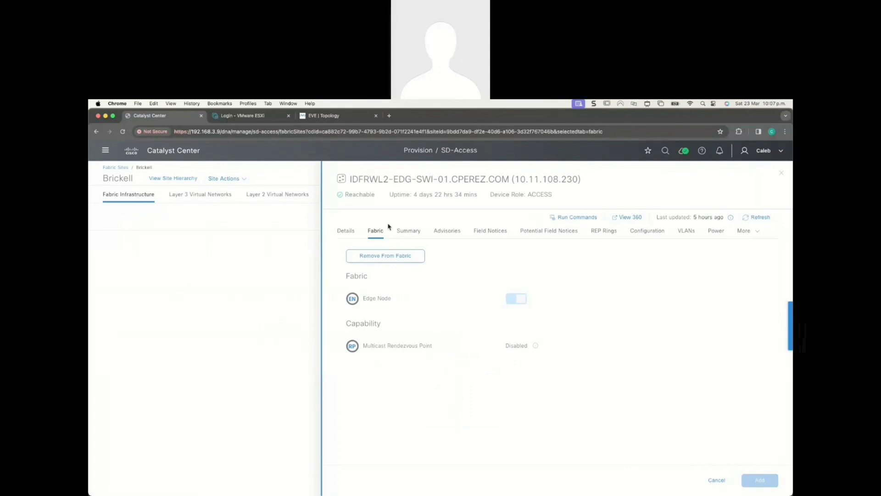
pyautogui.click(345, 229)
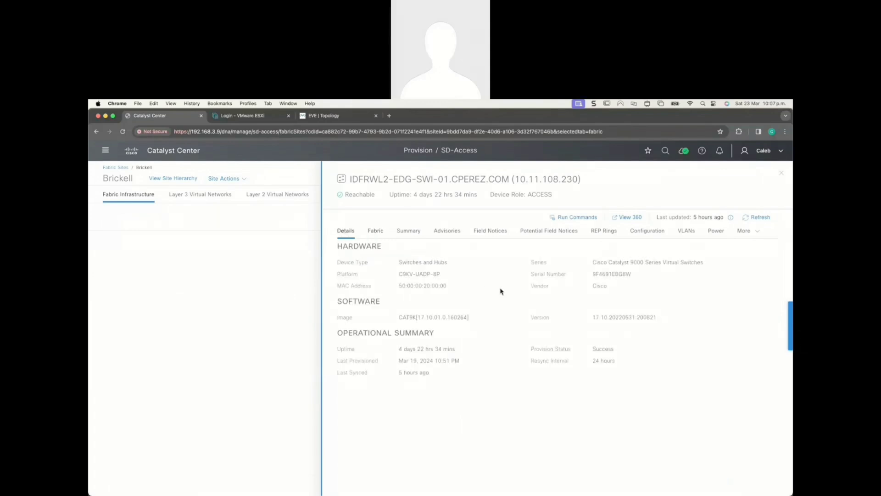
pyautogui.moveTo(593, 262); pyautogui.dragTo(670, 263)
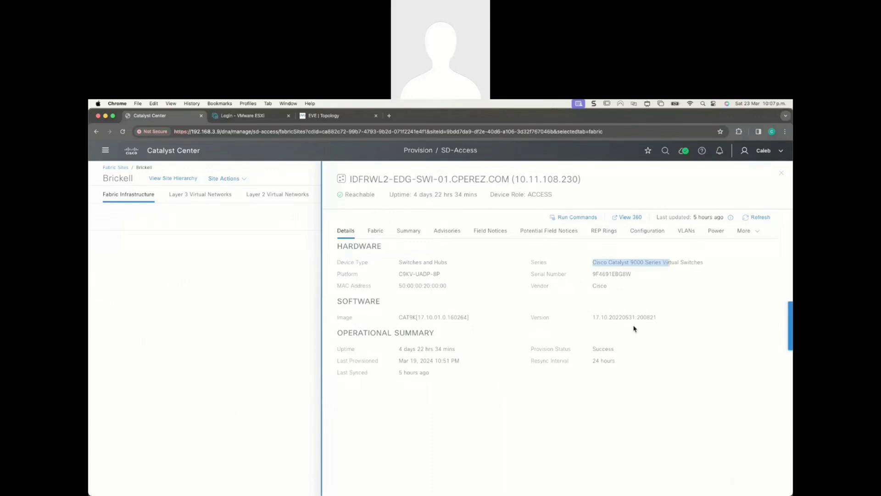
pyautogui.click(689, 294)
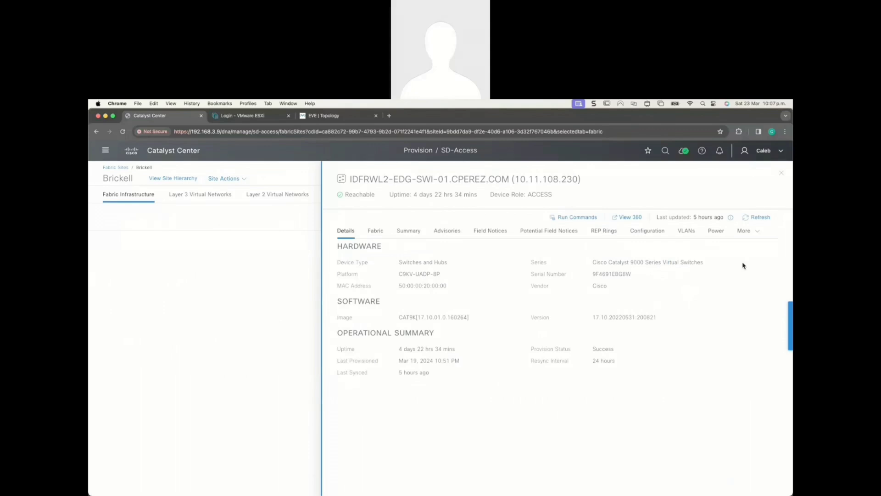
pyautogui.click(783, 175)
pyautogui.moveTo(615, 495)
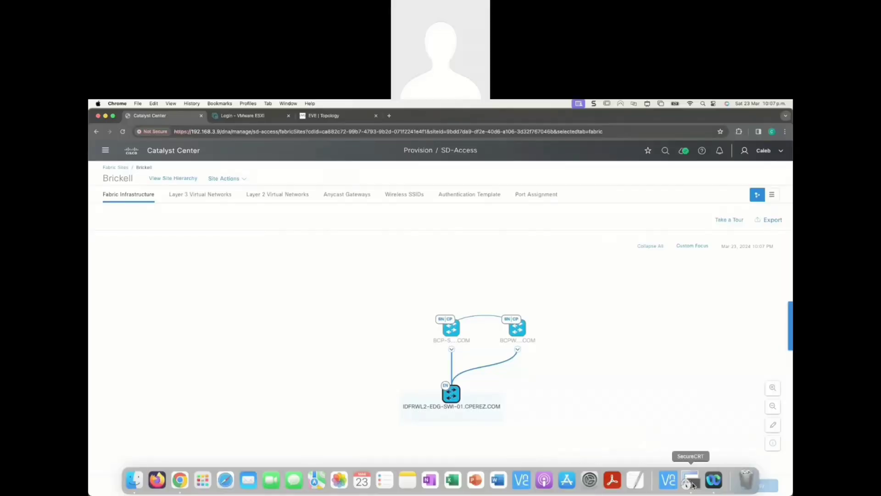
# Close the empty SecureCRT window, return to Chrome's EVE | Topology tab and open an Edge1 console
pyautogui.click(691, 481)
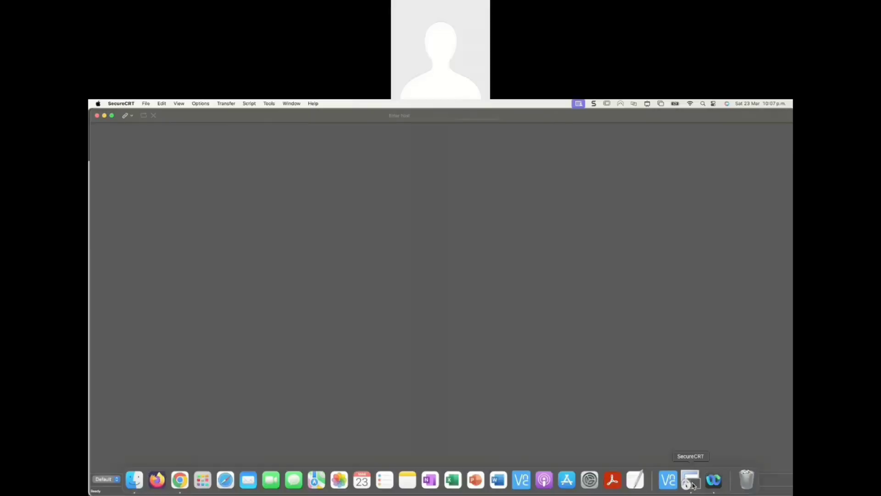
pyautogui.click(97, 116)
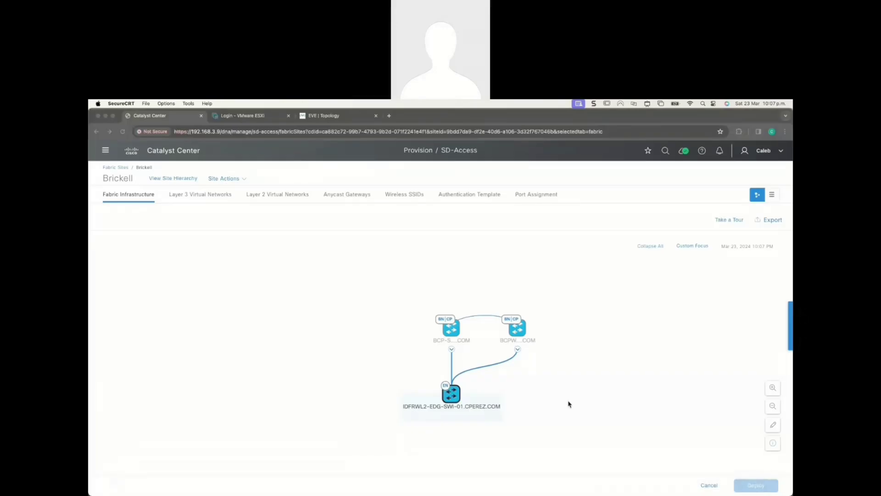
pyautogui.hotkey('ctrl', 'Up')
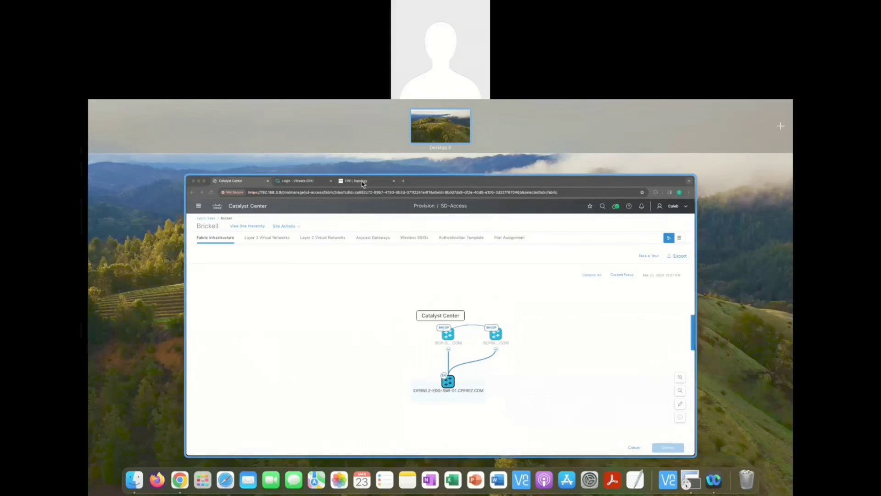
pyautogui.click(362, 184)
pyautogui.click(335, 119)
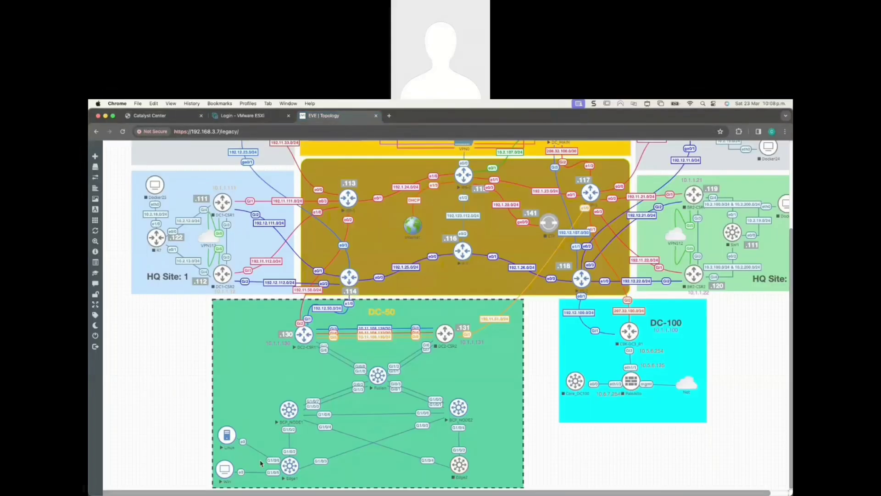
pyautogui.click(289, 468)
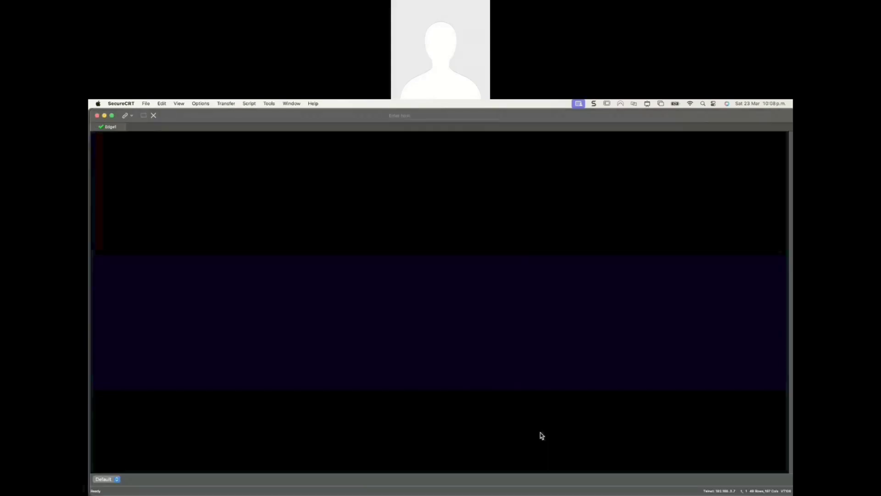
# Run show vlan on Edge1 and point out the CORP and AP VLAN entries
pyautogui.press('Return')
pyautogui.press('Return')
pyautogui.press('Return')
pyautogui.press('Return')
pyautogui.press('Return')
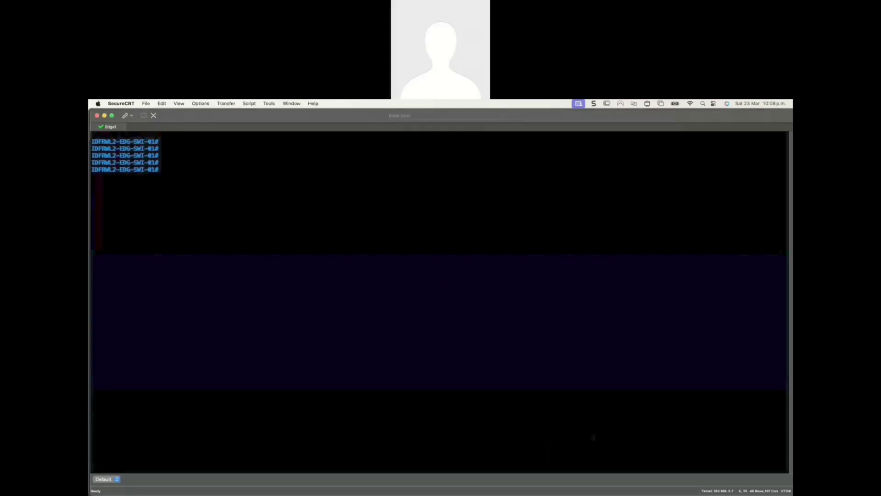
pyautogui.write('show run')
pyautogui.press('Tab')
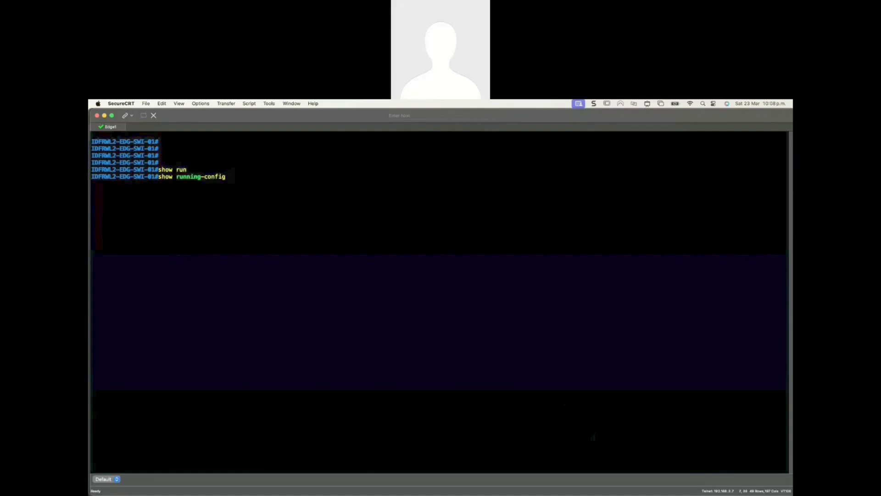
pyautogui.press('BackSpace')
pyautogui.press('BackSpace')
pyautogui.press('BackSpace')
pyautogui.press('BackSpace')
pyautogui.press('BackSpace')
pyautogui.press('BackSpace')
pyautogui.press('BackSpace')
pyautogui.press('BackSpace')
pyautogui.press('BackSpace')
pyautogui.press('BackSpace')
pyautogui.press('BackSpace')
pyautogui.press('BackSpace')
pyautogui.press('BackSpace')
pyautogui.press('BackSpace')
pyautogui.press('BackSpace')
pyautogui.press('BackSpace')
pyautogui.press('BackSpace')
pyautogui.press('BackSpace')
pyautogui.press('BackSpace')
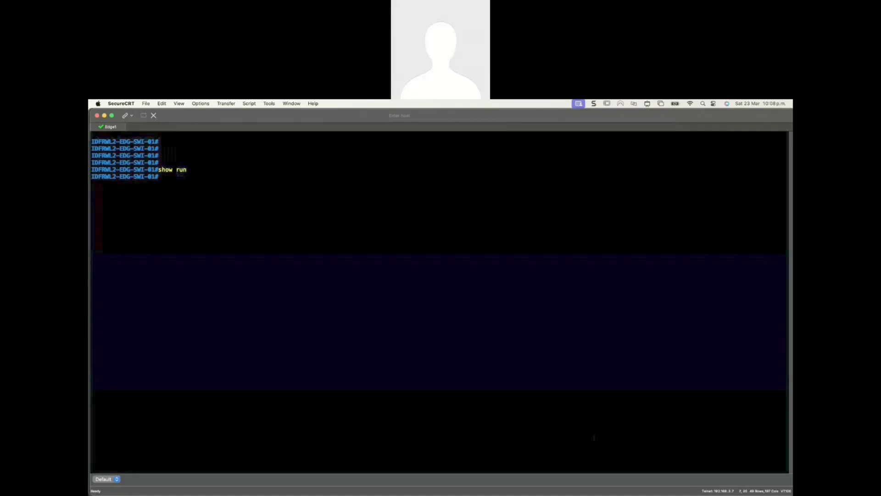
pyautogui.write('vlan')
pyautogui.press('Return')
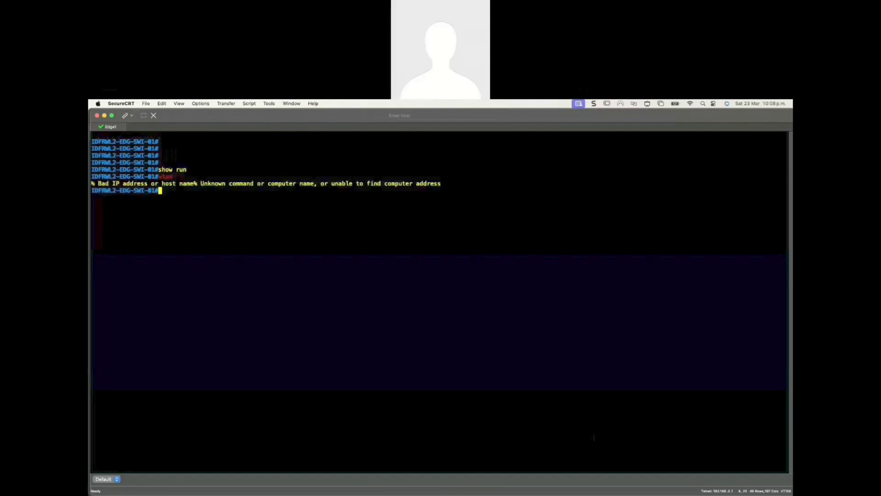
pyautogui.write('show vlan')
pyautogui.press('Return')
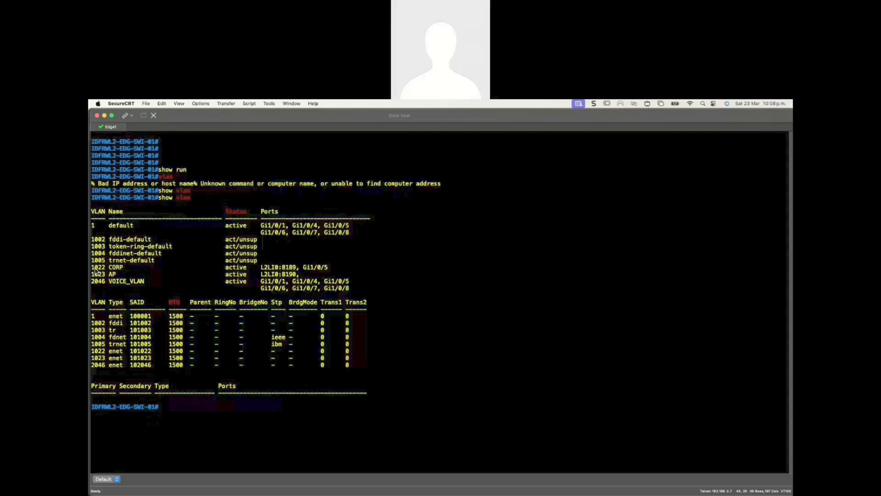
pyautogui.moveTo(94, 270); pyautogui.dragTo(132, 274)
pyautogui.click(127, 268)
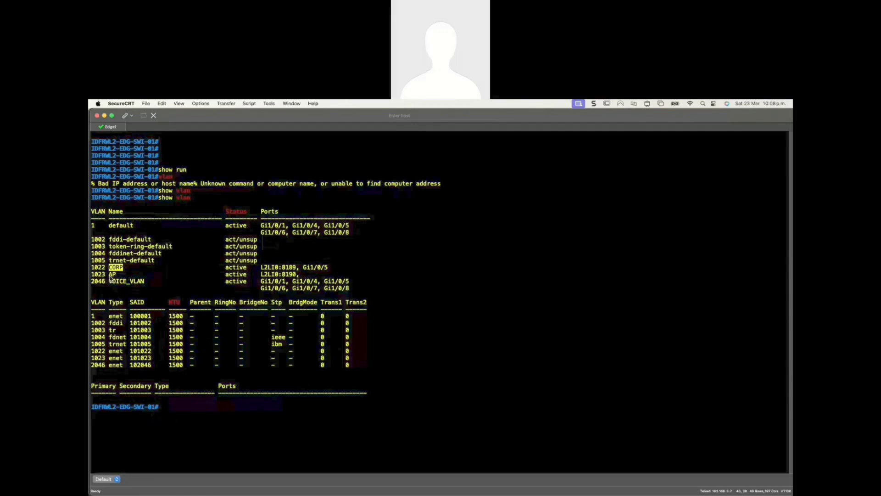
pyautogui.doubleClick(112, 274)
pyautogui.click(353, 321)
# Run show running-config and page down to the interface templates like DefaultWiredDot1xClosedAuth, then quit paging
pyautogui.press('BackSpace')
pyautogui.press('BackSpace')
pyautogui.write('ow run')
pyautogui.press('Tab')
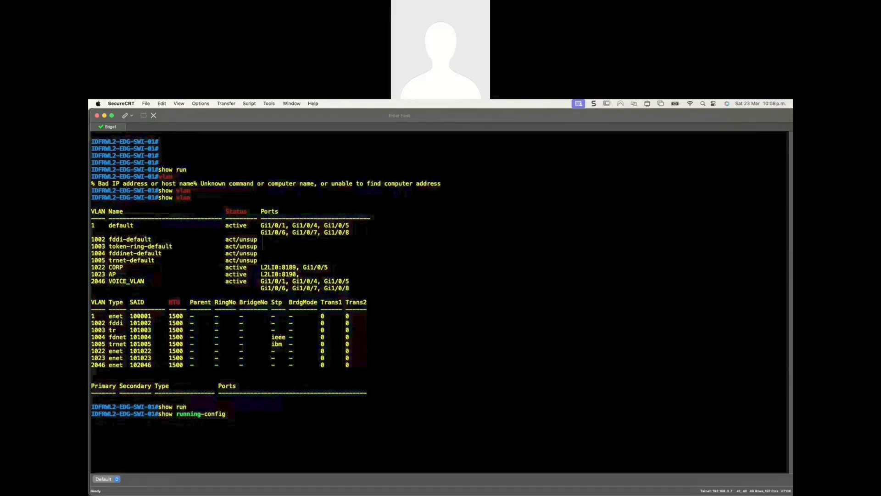
pyautogui.press('Return')
pyautogui.press('space')
pyautogui.press('space')
pyautogui.press('space')
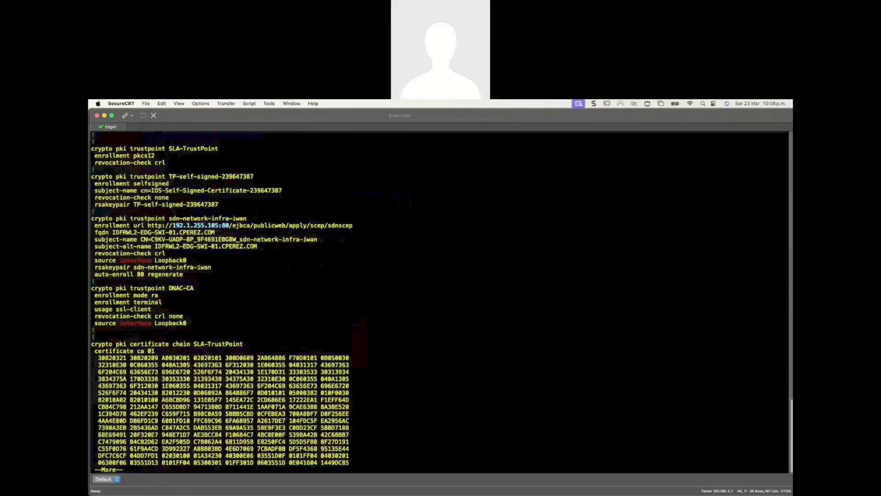
pyautogui.press('space')
pyautogui.press('space')
pyautogui.press('space')
pyautogui.press('space')
pyautogui.press('space')
pyautogui.press('space')
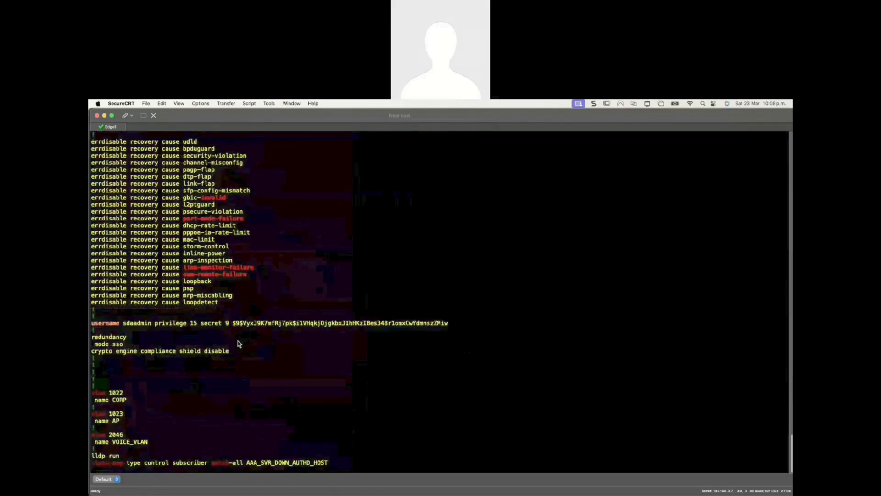
pyautogui.press('space')
pyautogui.press('space')
pyautogui.press('space')
pyautogui.press('space')
pyautogui.press('space')
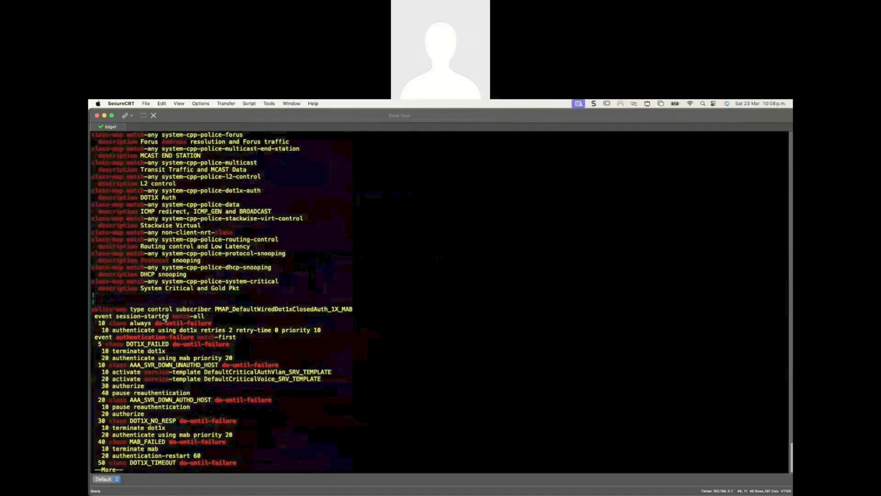
pyautogui.press('space')
pyautogui.press('space')
pyautogui.press('space')
pyautogui.press('space')
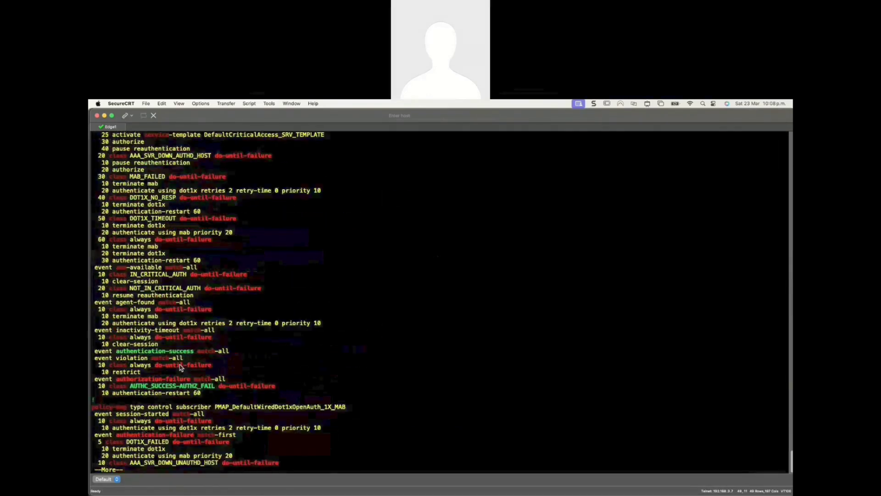
pyautogui.press('space')
pyautogui.press('space')
pyautogui.press('space')
pyautogui.press('space')
pyautogui.press('space')
pyautogui.press('space')
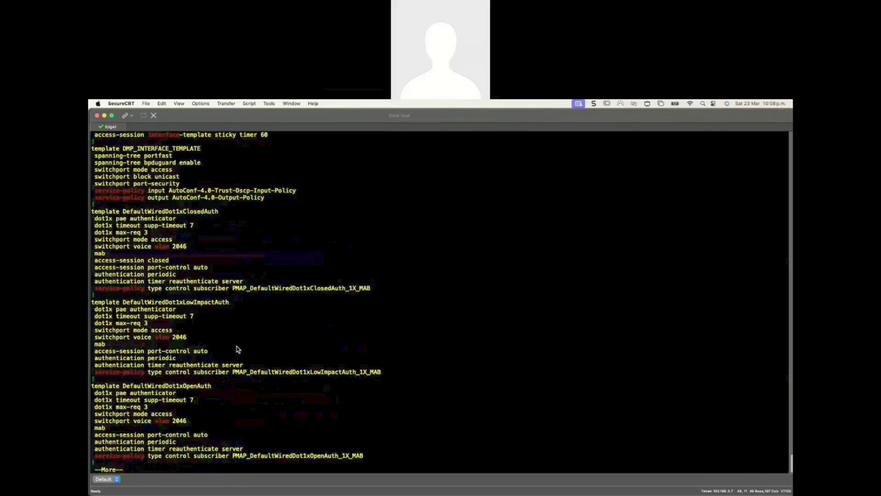
pyautogui.press('space')
pyautogui.write('qshow ')
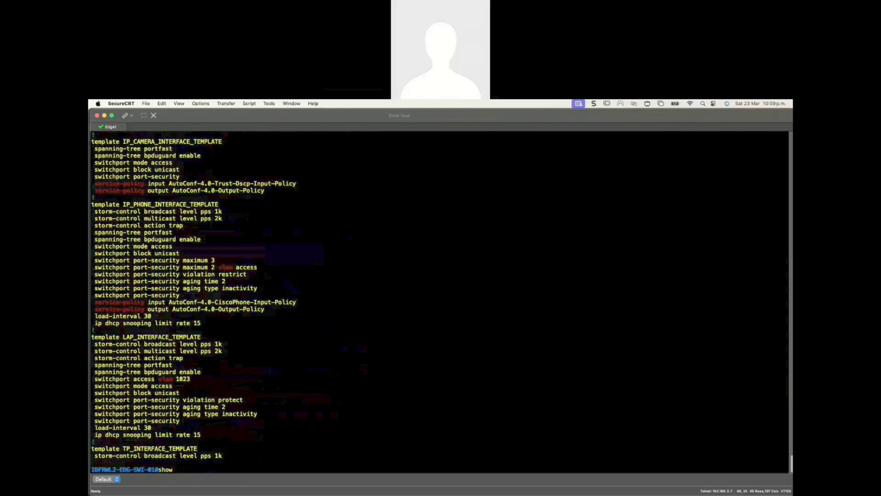
pyautogui.write('ct')
# Run show cts environment-data and highlight the security groups, including CORP_USER_PC_AD and Linux_Server
pyautogui.press('Tab')
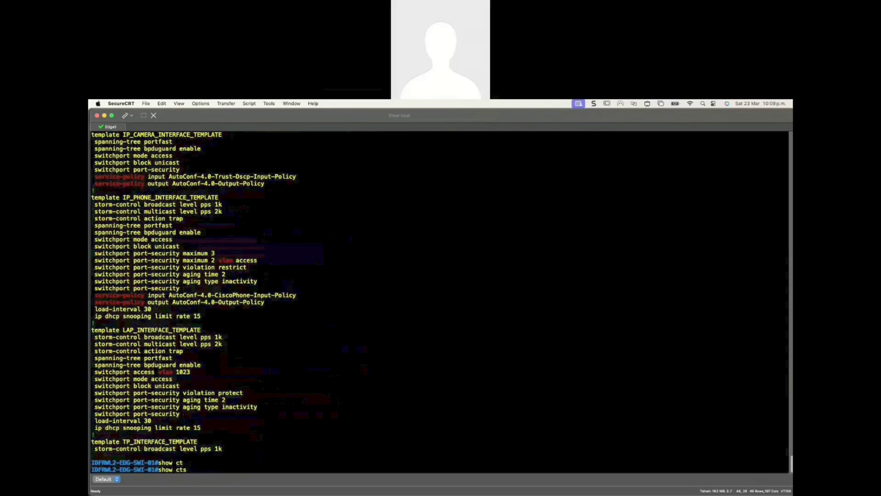
pyautogui.write('e')
pyautogui.press('Tab')
pyautogui.press('Tab')
pyautogui.press('Return')
pyautogui.press('space')
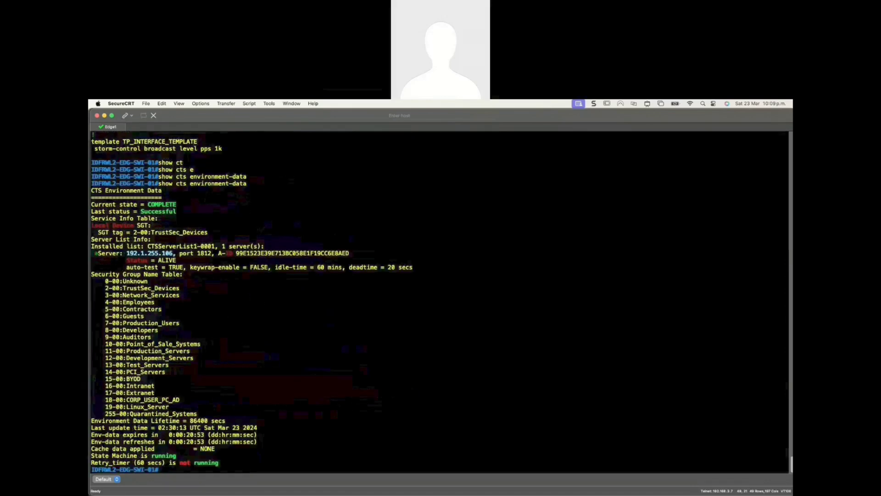
pyautogui.moveTo(102, 281); pyautogui.dragTo(205, 405)
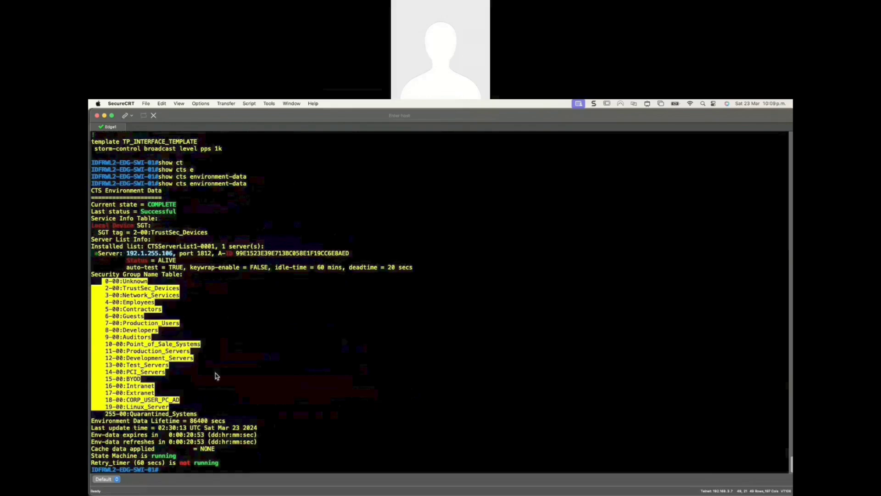
pyautogui.click(163, 345)
pyautogui.moveTo(105, 399); pyautogui.dragTo(194, 410)
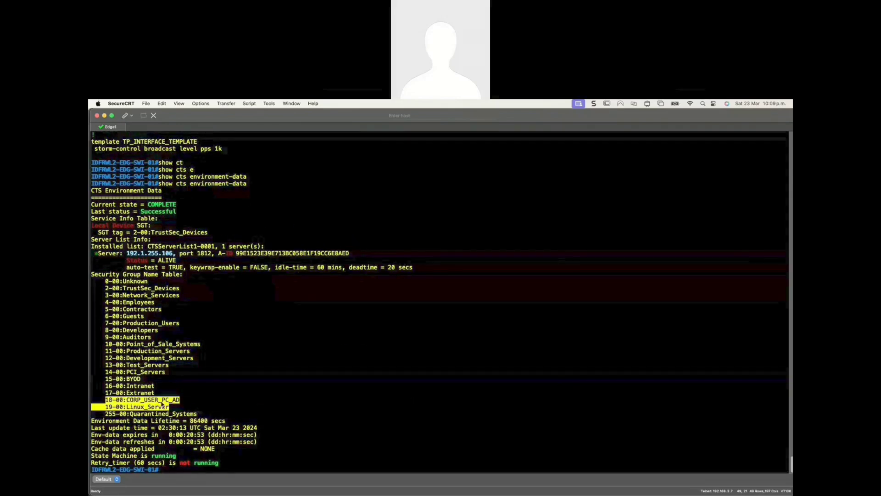
pyautogui.click(248, 398)
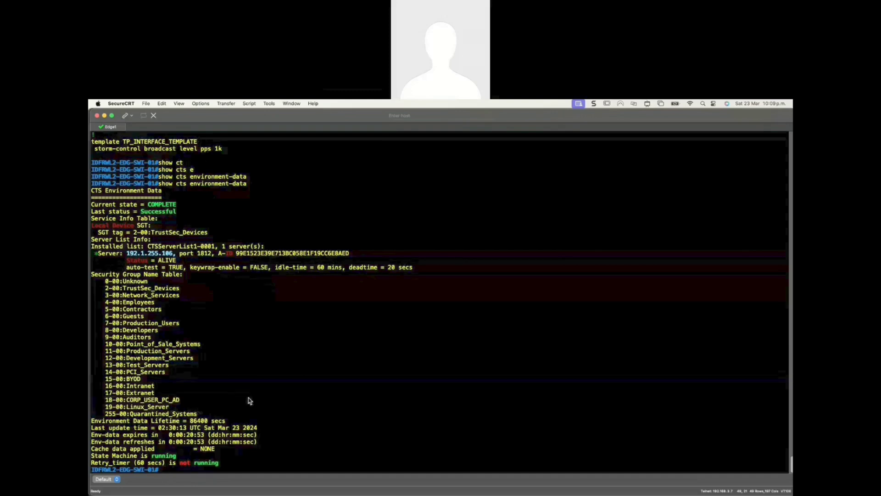
pyautogui.press('Return')
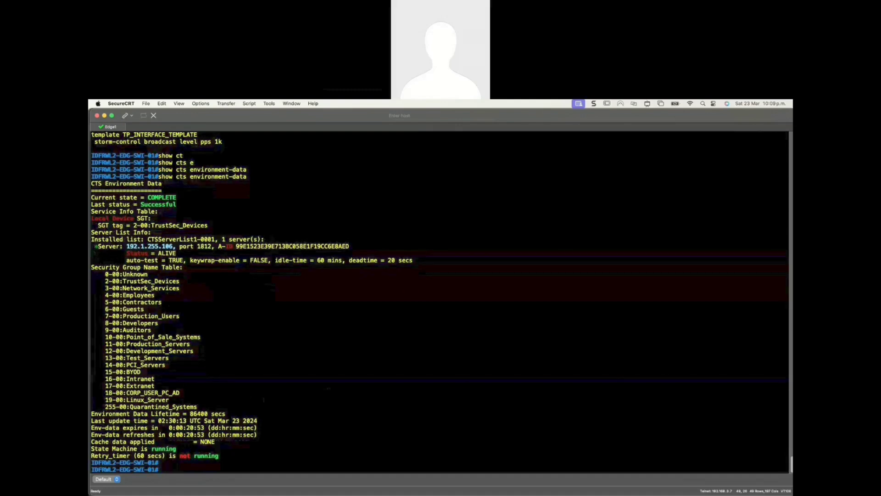
# Switch to Chrome's Catalyst Center tab and show Brickell's Port Assignment list
pyautogui.hotkey('ctrl', 'Up')
pyautogui.click(475, 278)
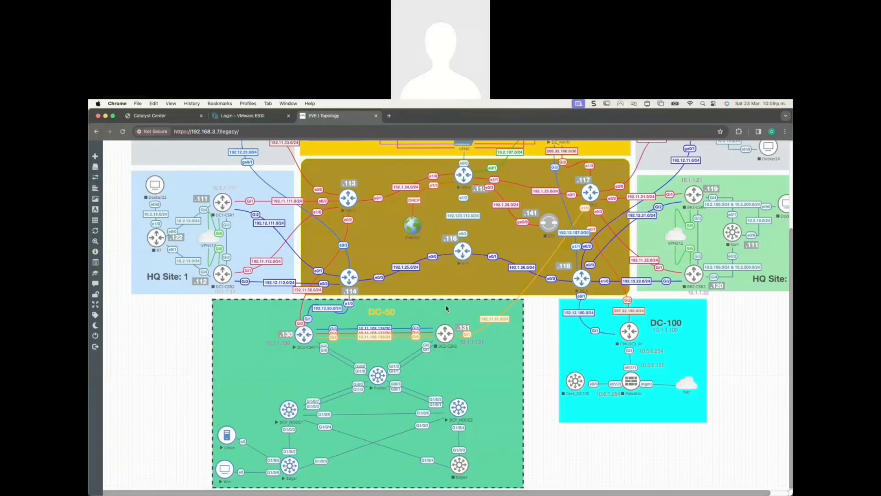
pyautogui.click(152, 116)
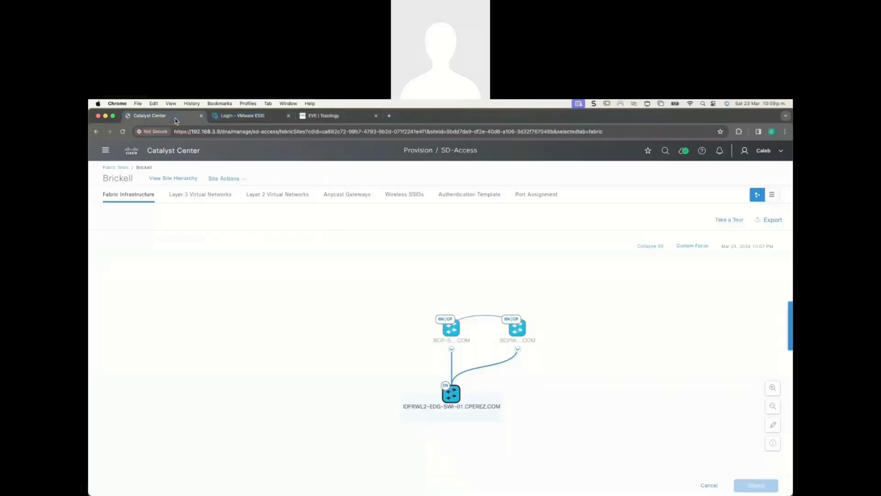
pyautogui.click(537, 195)
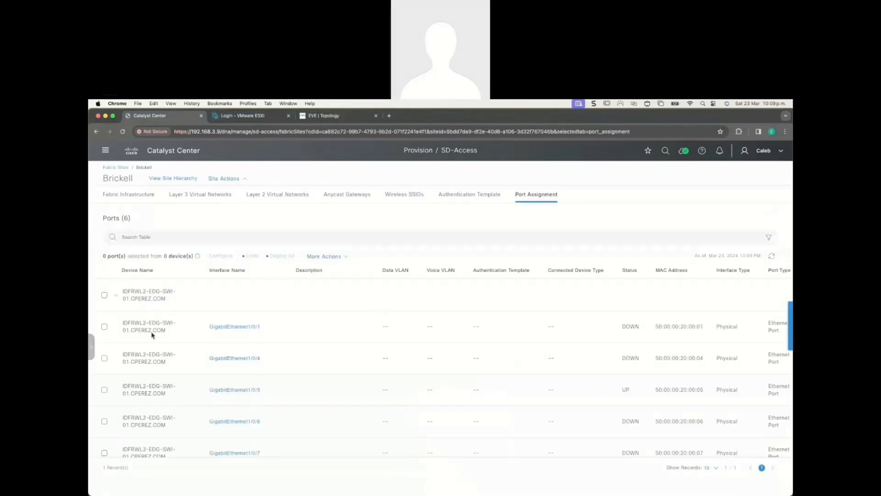
# Collapse and re-expand the edge switch's port list, then select GigabitEthernet1/0/4 to configure it
pyautogui.click(116, 296)
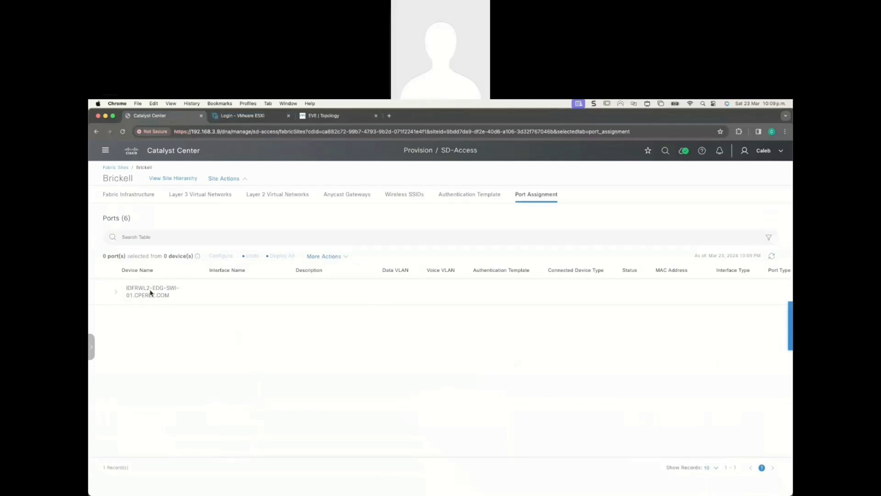
pyautogui.click(115, 292)
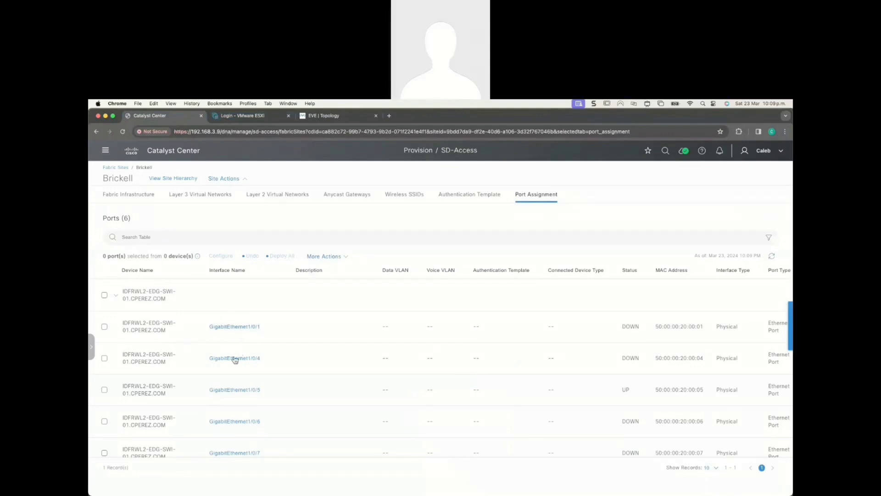
pyautogui.click(104, 358)
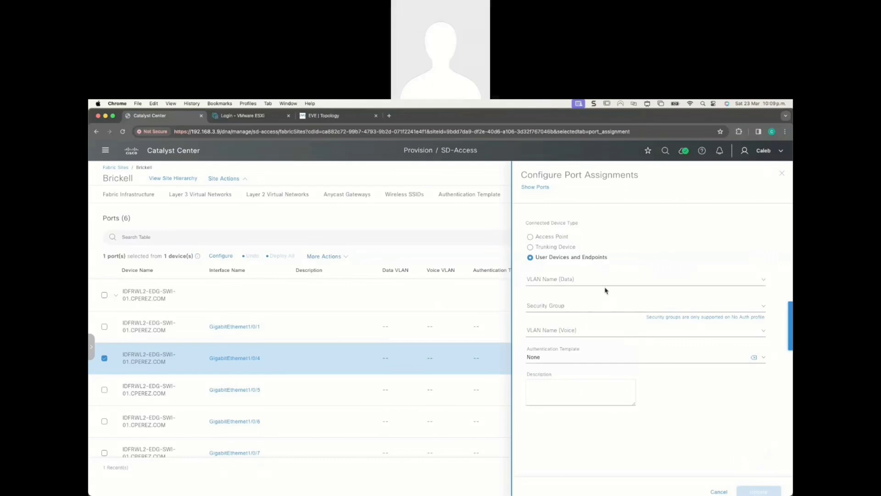
# Browse the VLAN Name (Data) and Security Group lists, cancel without changes, and switch to SecureCRT
pyautogui.click(606, 284)
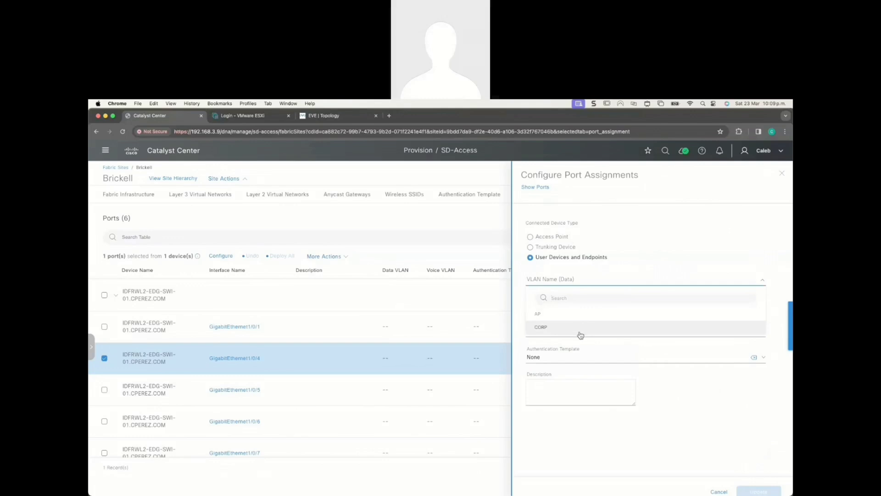
pyautogui.click(709, 404)
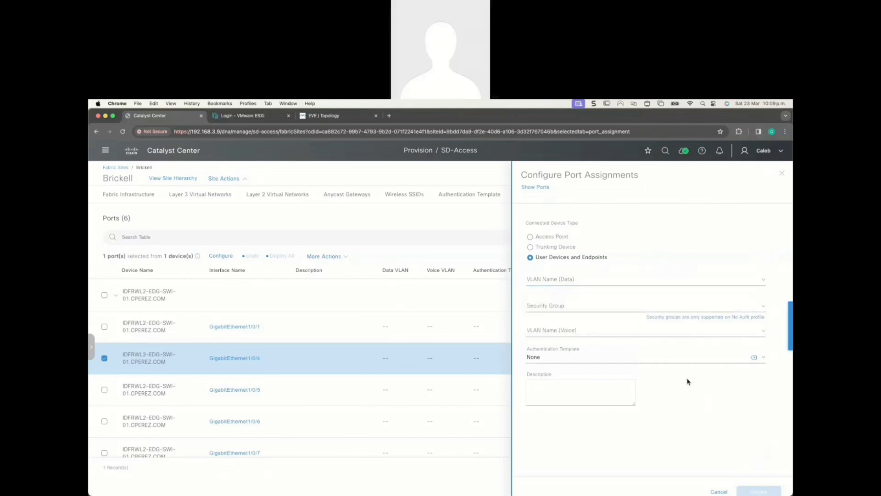
pyautogui.click(592, 311)
pyautogui.click(694, 468)
pyautogui.click(719, 492)
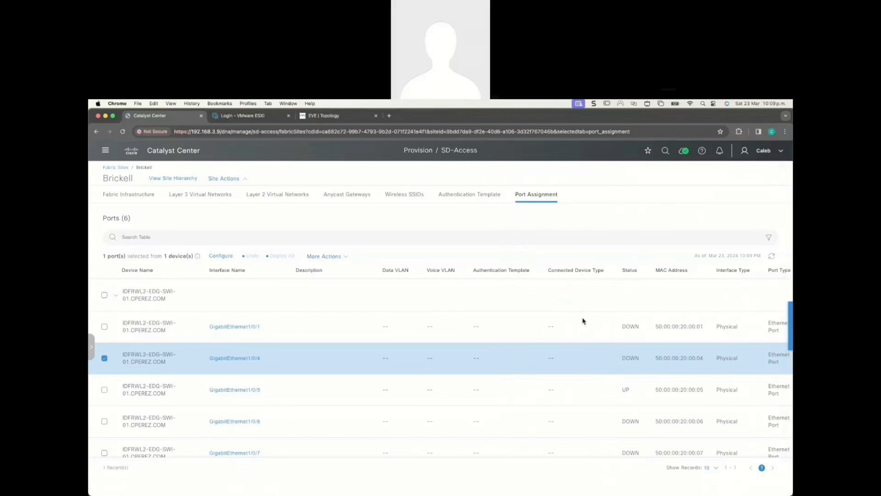
pyautogui.click(669, 483)
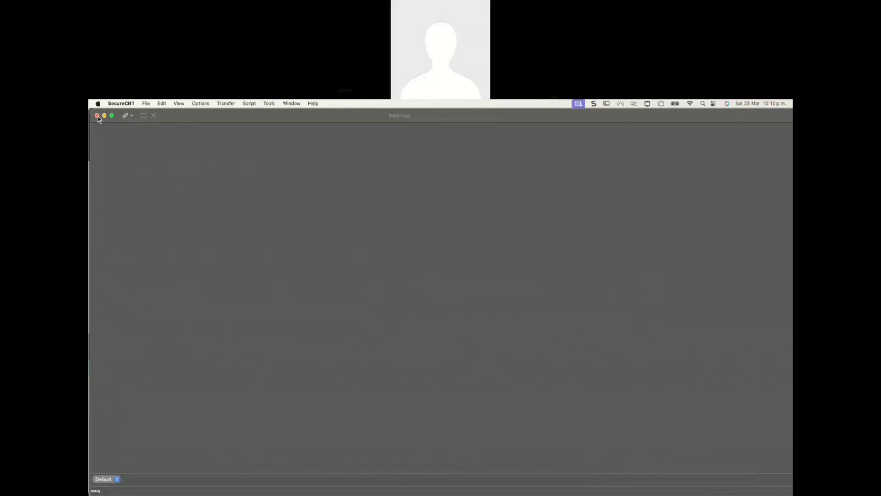
# Bring Chrome's EVE | Topology tab forward and show the handwritten CORP VLAN notes beside Edge1
pyautogui.hotkey('ctrl', 'Up')
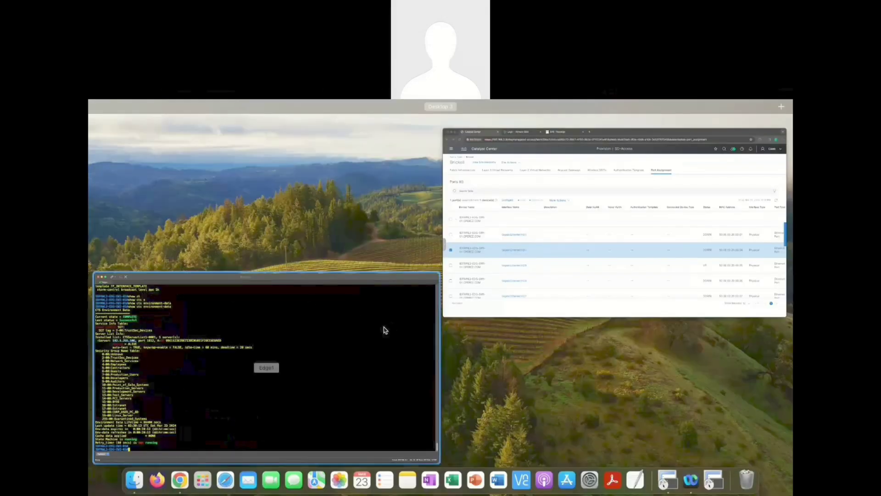
pyautogui.click(498, 279)
pyautogui.click(331, 121)
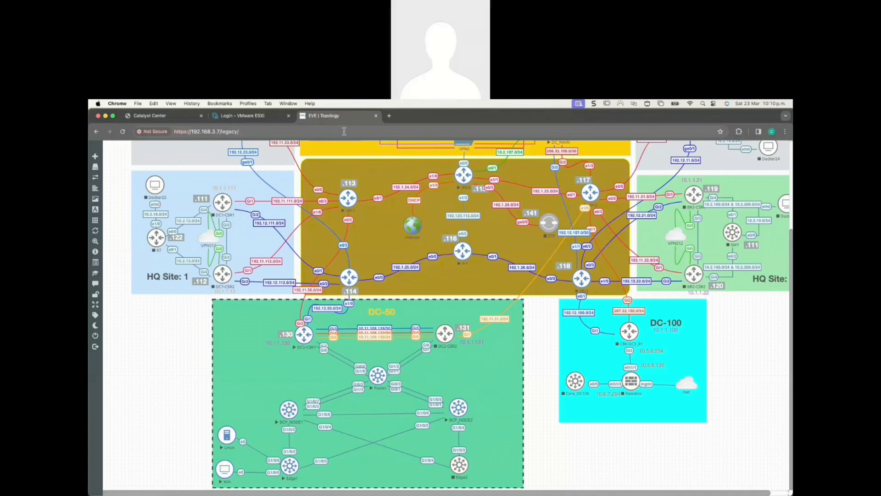
pyautogui.hotkey('ctrl', 'shift', 'a')
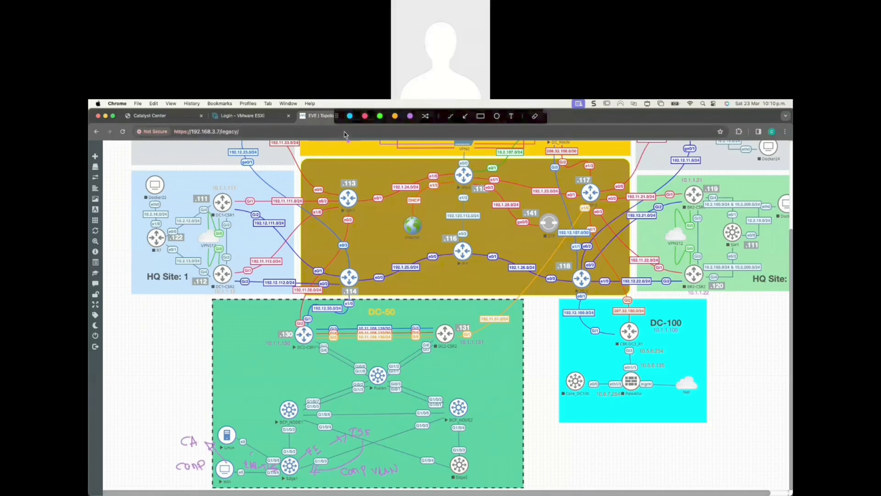
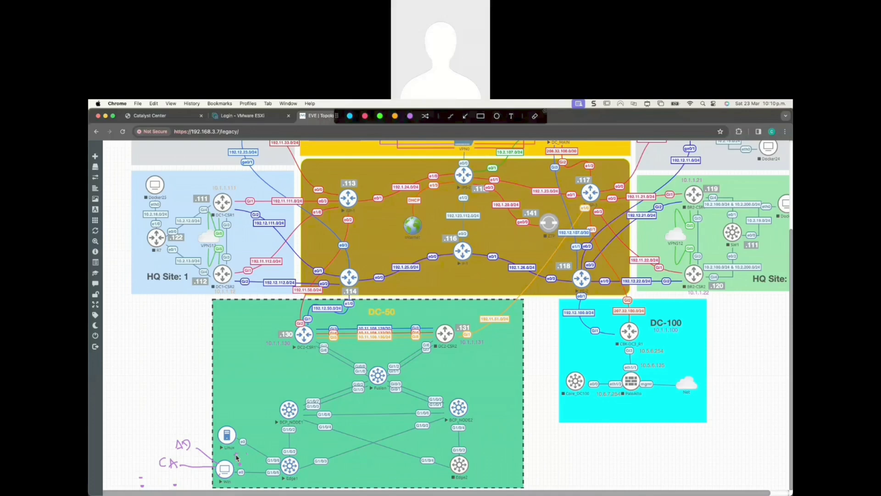
# Handwrite EAP-TLS and VLAN-CONN notes with linking arcs along the Win PC to Edge1 link
pyautogui.moveTo(245, 459); pyautogui.dragTo(266, 459)
pyautogui.moveTo(306, 474)
pyautogui.mouseDown()
pyautogui.moveTo(312, 478)
pyautogui.moveTo(311, 440)
pyautogui.mouseUp()
pyautogui.moveTo(324, 446)
pyautogui.mouseDown()
pyautogui.moveTo(334, 456)
pyautogui.moveTo(316, 474)
pyautogui.mouseUp()
pyautogui.moveTo(340, 470); pyautogui.dragTo(354, 469)
pyautogui.moveTo(366, 463); pyautogui.dragTo(401, 458)
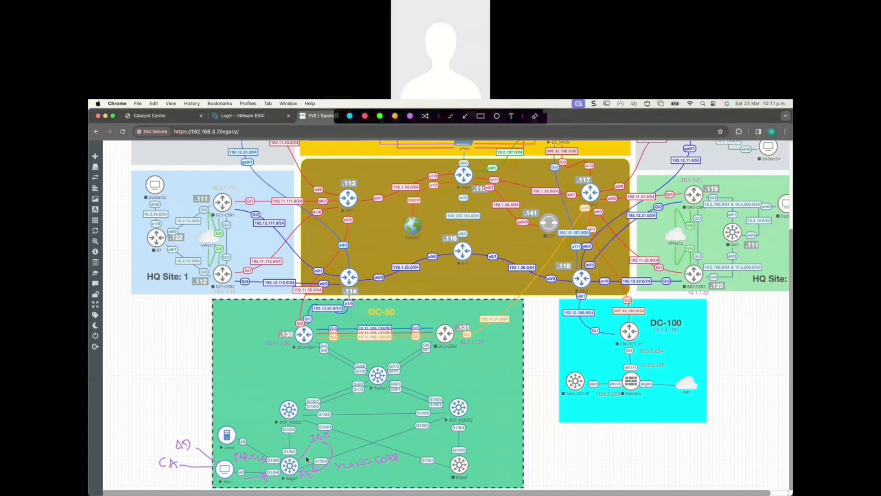
pyautogui.moveTo(311, 459); pyautogui.dragTo(326, 453)
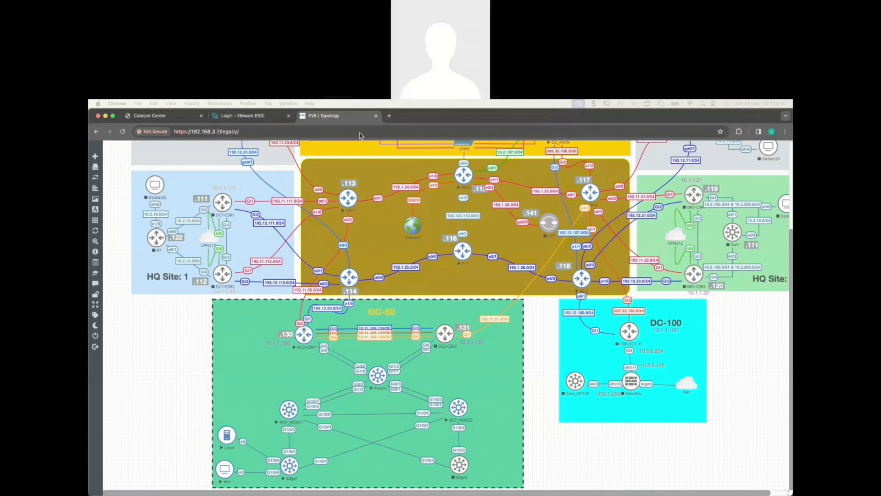
# Mark the ISE server at .106 and the transport area, then clear all annotations with Escape
pyautogui.scroll(5, 522, 338)
pyautogui.scroll(-3, 515, 347)
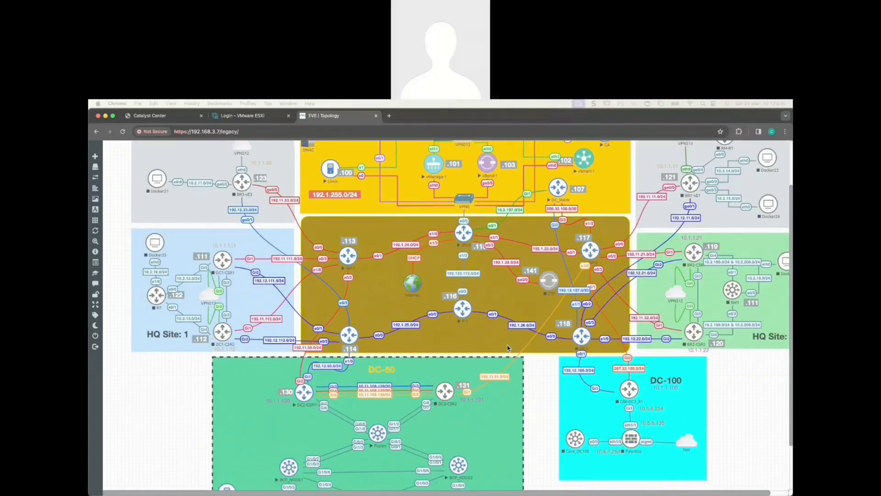
pyautogui.scroll(3, 510, 348)
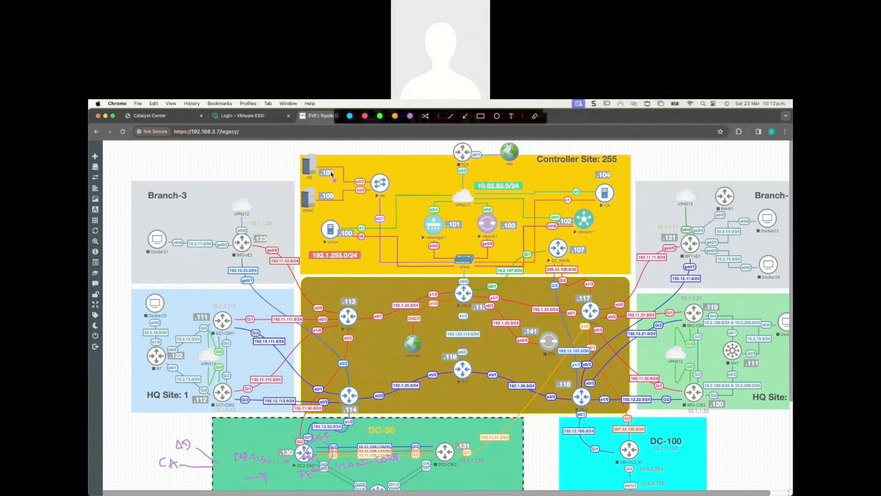
pyautogui.moveTo(333, 161); pyautogui.dragTo(349, 165)
pyautogui.moveTo(380, 352)
pyautogui.mouseDown()
pyautogui.moveTo(375, 358)
pyautogui.moveTo(403, 344)
pyautogui.mouseUp()
pyautogui.press('Escape')
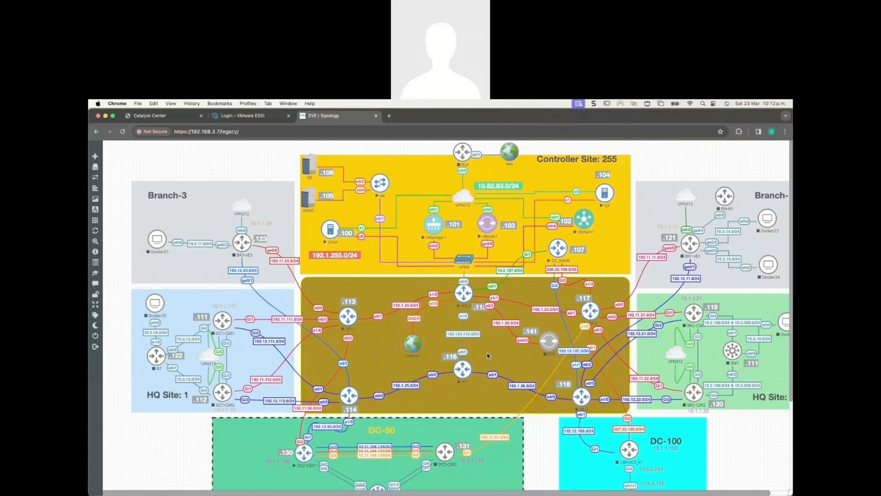
pyautogui.scroll(-5, 491, 367)
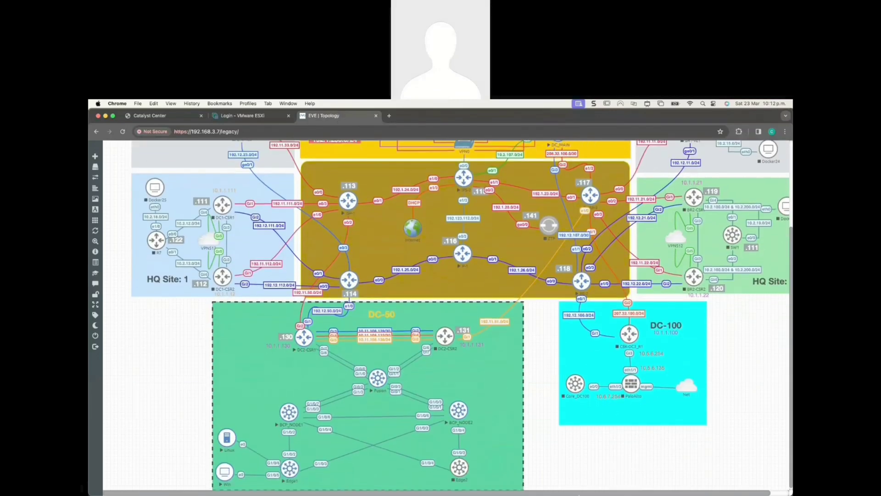
# Show the running configuration of interface GigabitEthernet1/0/5 on the edge switch
pyautogui.click(674, 482)
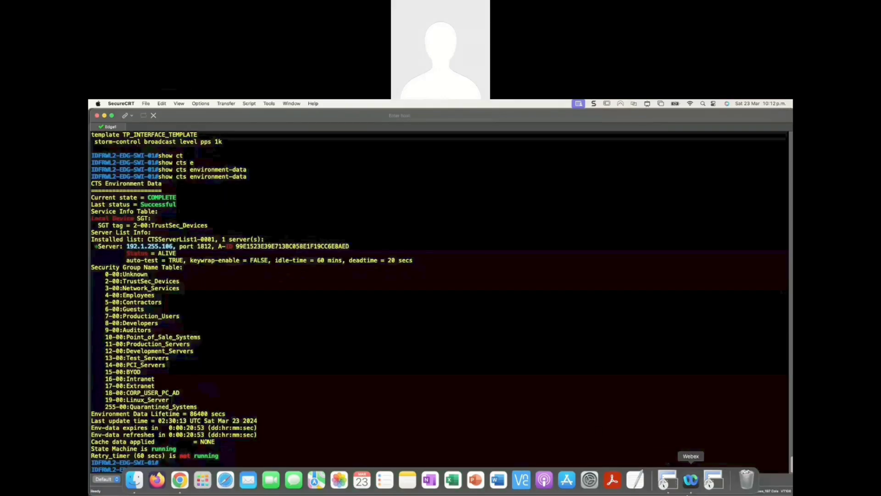
pyautogui.press('Return')
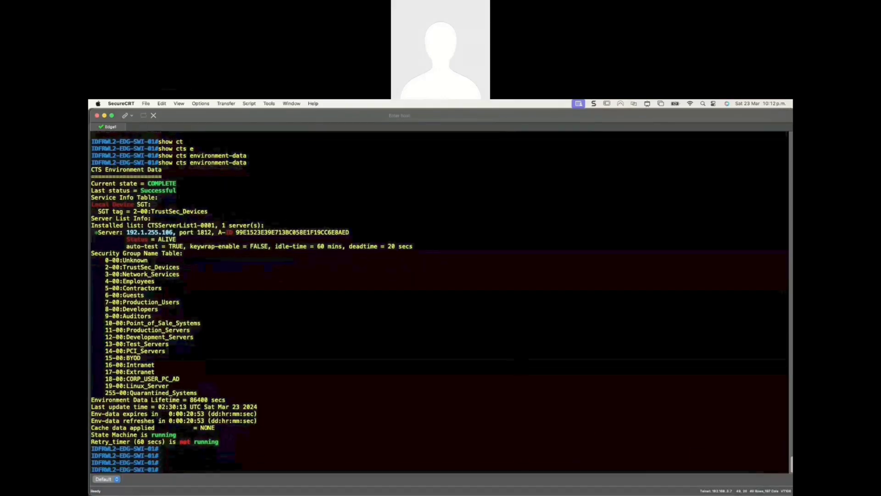
pyautogui.write('confi')
pyautogui.press('Tab')
pyautogui.write('gu')
pyautogui.press('BackSpace')
pyautogui.press('BackSpace')
pyautogui.press('BackSpace')
pyautogui.press('BackSpace')
pyautogui.press('BackSpace')
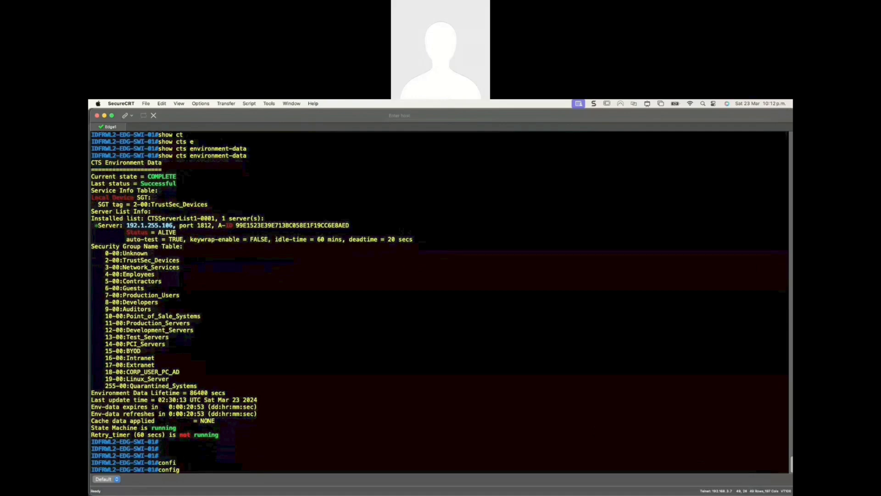
pyautogui.write('shwo run')
pyautogui.press('Tab')
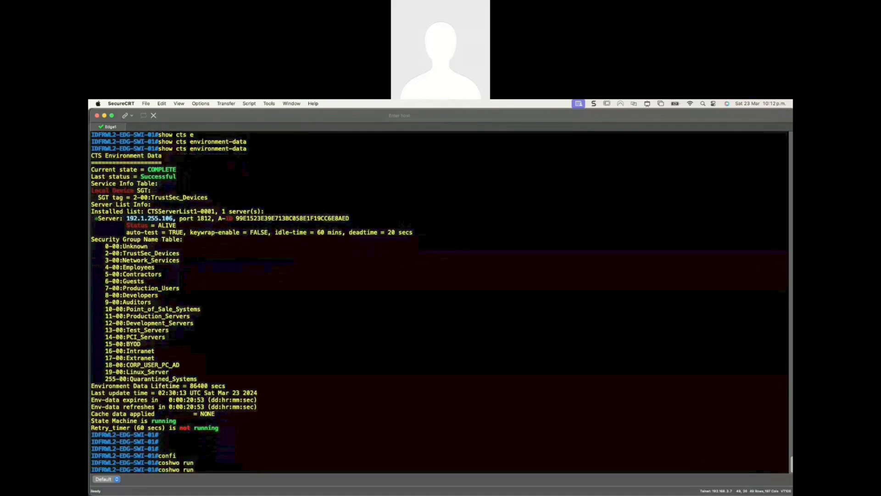
pyautogui.press('BackSpace')
pyautogui.press('BackSpace')
pyautogui.press('BackSpace')
pyautogui.press('BackSpace')
pyautogui.press('BackSpace')
pyautogui.press('BackSpace')
pyautogui.press('BackSpace')
pyautogui.press('BackSpace')
pyautogui.press('BackSpace')
pyautogui.press('BackSpace')
pyautogui.write('show run')
pyautogui.press('Tab')
pyautogui.write('in')
pyautogui.press('Tab')
pyautogui.write('gi')
pyautogui.press('Tab')
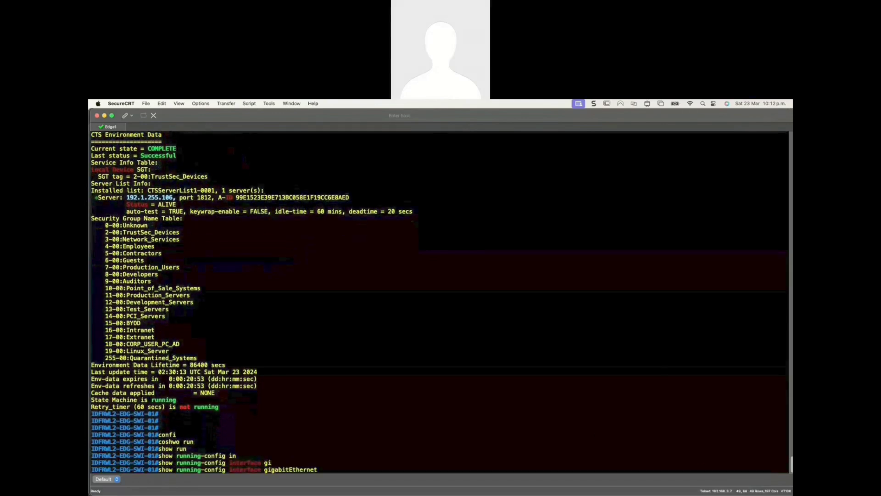
pyautogui.write('1/0/5')
pyautogui.press('Return')
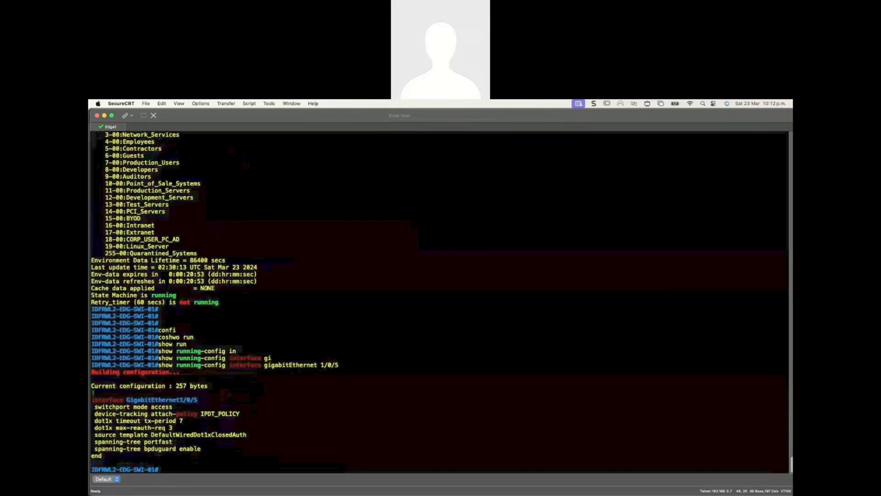
# Shut down GigabitEthernet1/0/5 in configure terminal mode and exit back to the privileged prompt
pyautogui.write('confi')
pyautogui.press('Tab')
pyautogui.write('t')
pyautogui.press('Return')
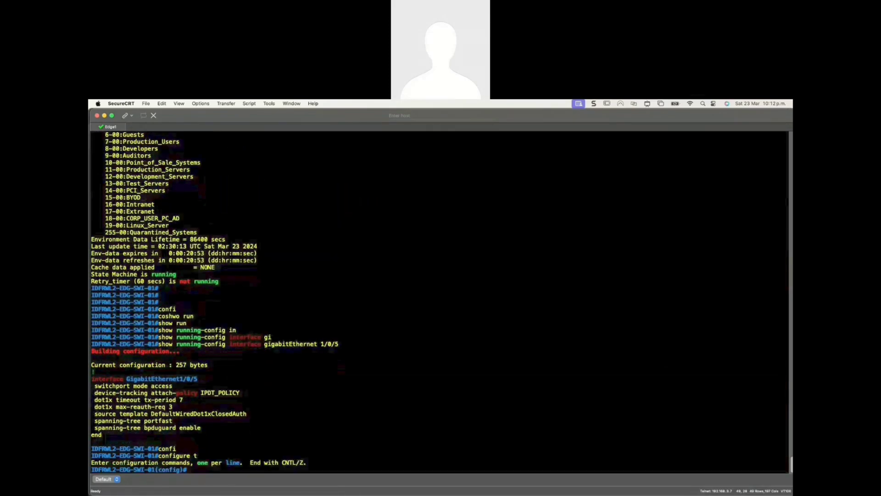
pyautogui.write('inte')
pyautogui.press('Tab')
pyautogui.write('gi')
pyautogui.press('Tab')
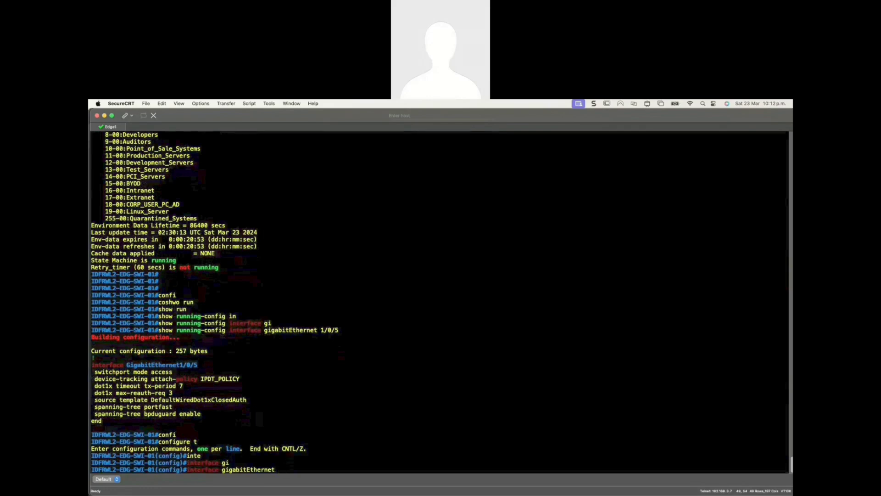
pyautogui.write('1/0/5')
pyautogui.press('Return')
pyautogui.press('Return')
pyautogui.press('Return')
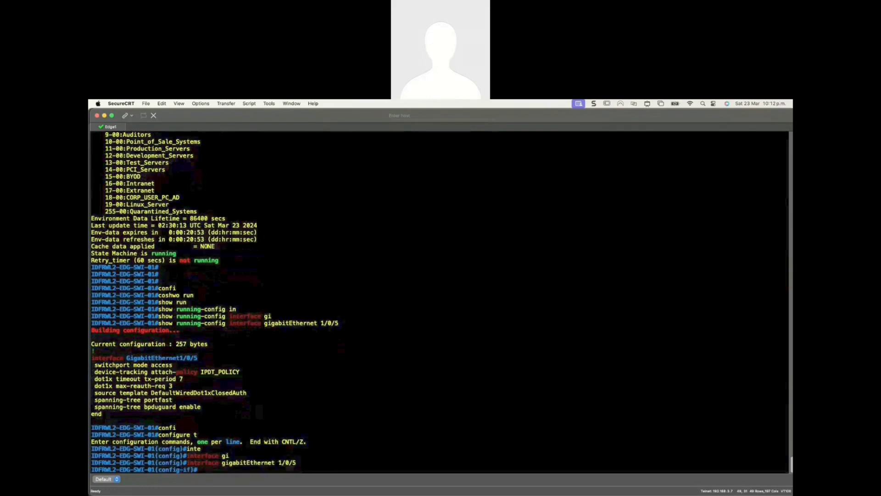
pyautogui.write('shu')
pyautogui.press('Tab')
pyautogui.press('Return')
pyautogui.press('Return')
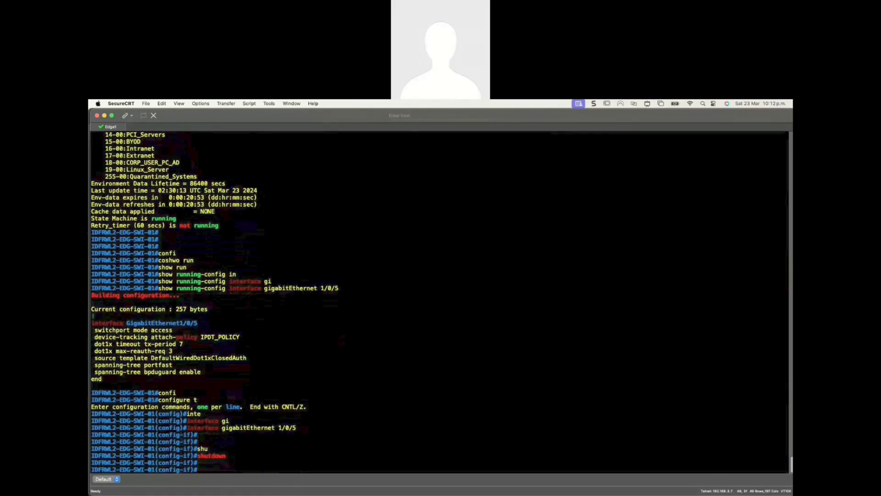
pyautogui.write('exit')
pyautogui.press('Return')
pyautogui.press('Return')
pyautogui.press('Return')
pyautogui.write('exit')
pyautogui.press('Return')
pyautogui.press('Return')
# Run clear authentication sessions on the edge switch
pyautogui.write('clear')
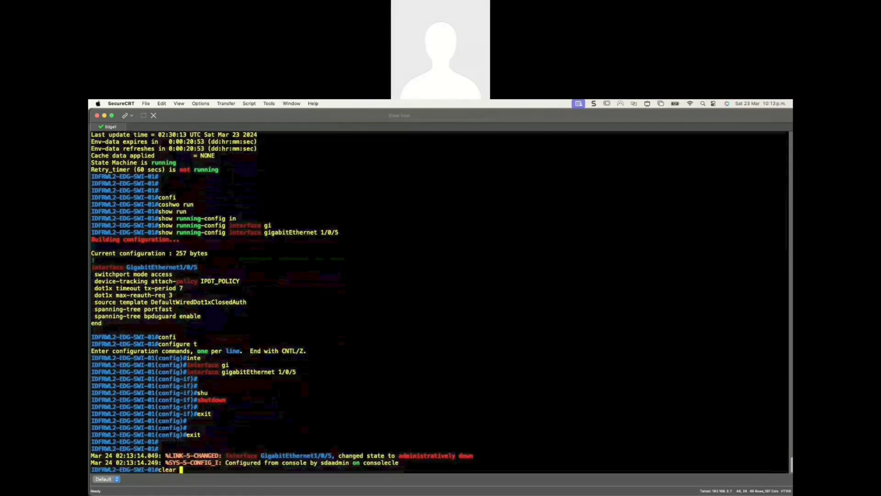
pyautogui.press('Tab')
pyautogui.press('Tab')
pyautogui.write('au')
pyautogui.press('Tab')
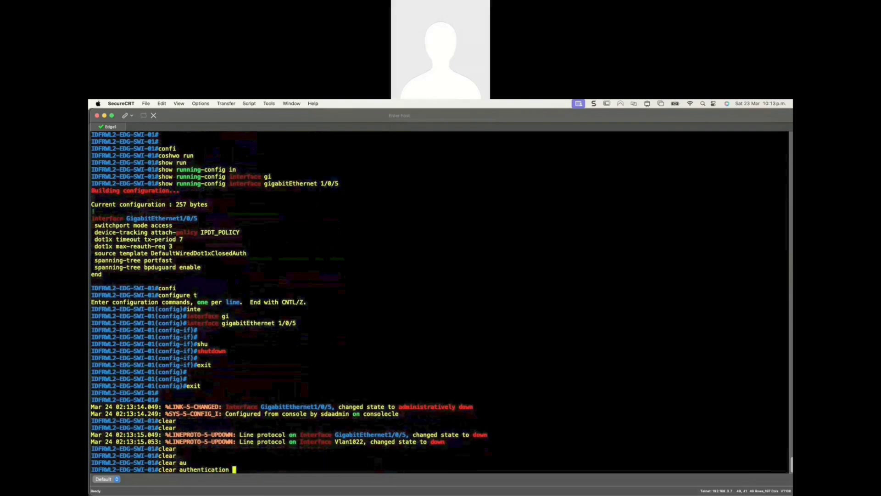
pyautogui.write('se')
pyautogui.press('Tab')
pyautogui.press('Tab')
pyautogui.press('Tab')
pyautogui.press('Return')
pyautogui.press('Return')
pyautogui.press('Return')
pyautogui.press('Return')
pyautogui.press('Return')
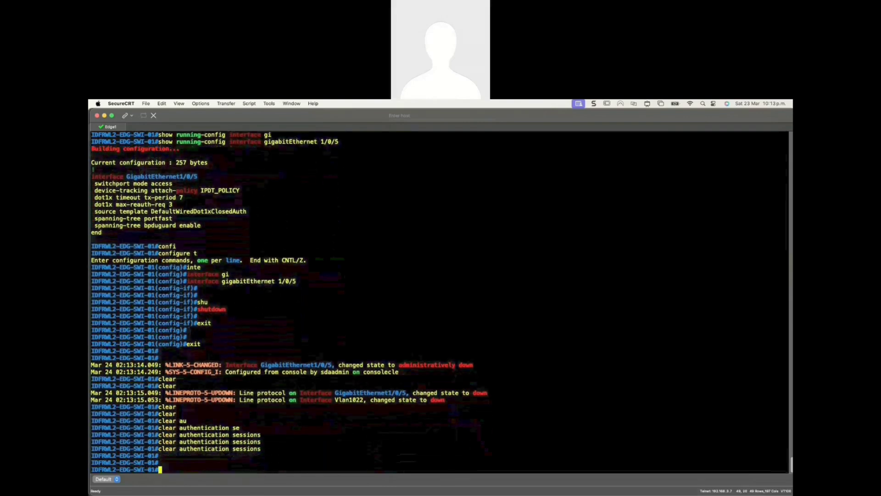
# Open the Win PC's VNC console from the EVE topology and accept the unencrypted connection warning
pyautogui.hotkey('ctrl', 'Right')
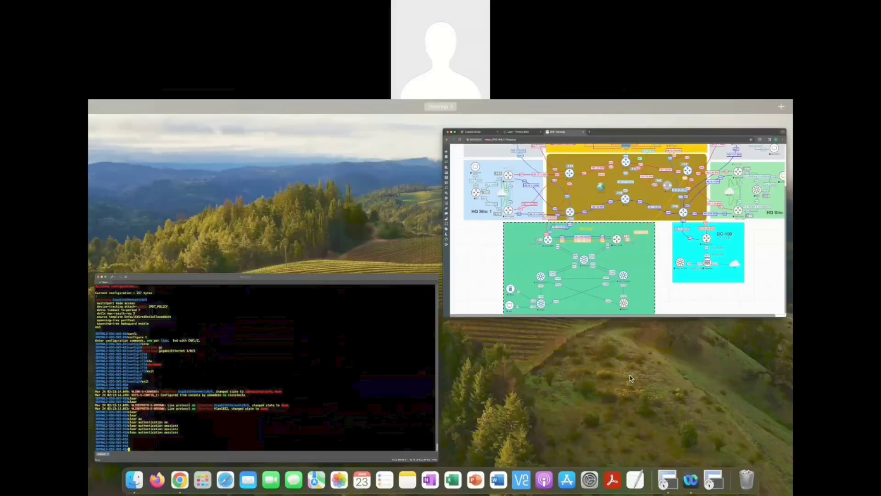
pyautogui.hotkey('ctrl', 'Right')
pyautogui.click(225, 472)
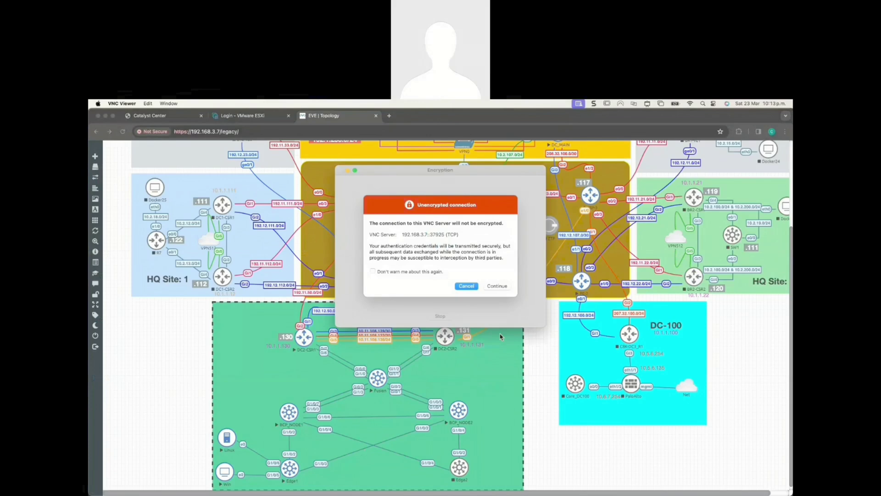
pyautogui.click(498, 285)
pyautogui.click(436, 259)
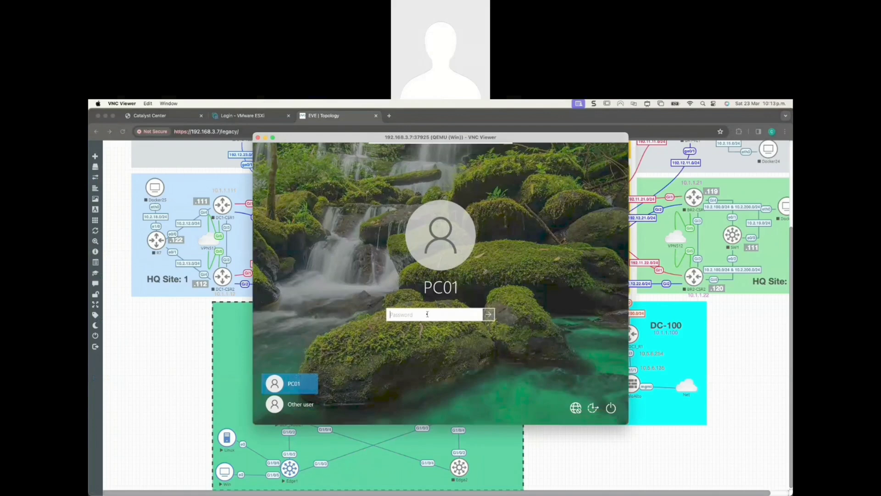
# Sign in to PC01 with its password, close Edge, and open Change adapter options
pyautogui.write('•••••••')
pyautogui.press('Return')
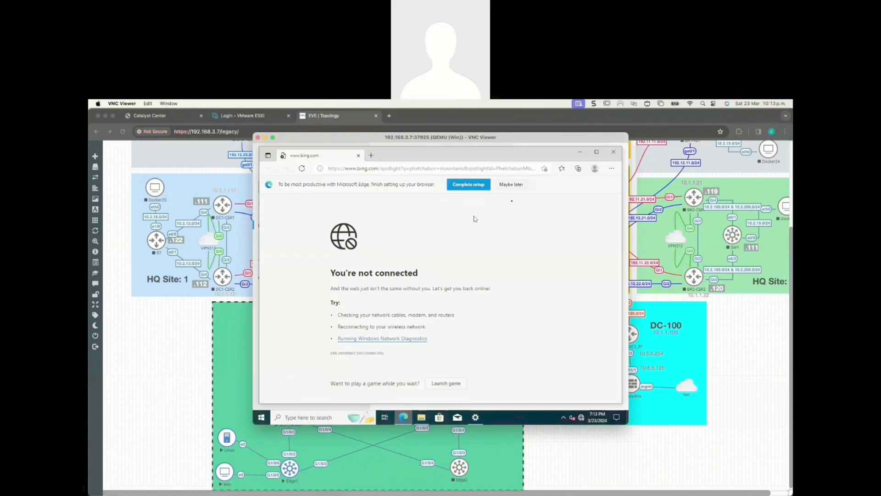
pyautogui.click(613, 151)
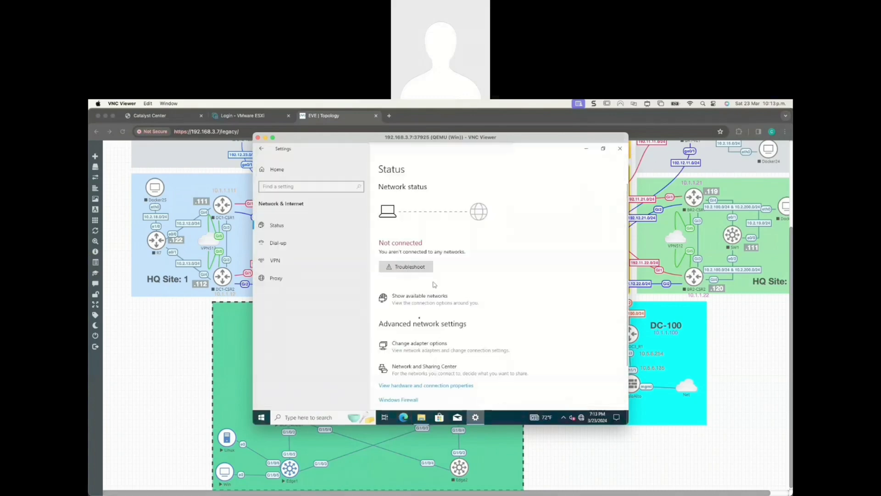
pyautogui.click(407, 351)
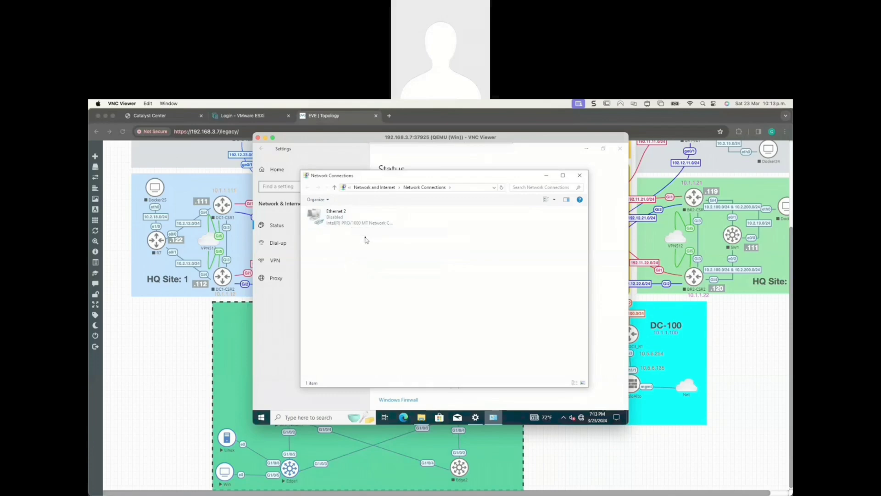
# Start a packet capture on Edge1's G1/0/5 with Ethernet as the link type
pyautogui.click(186, 385)
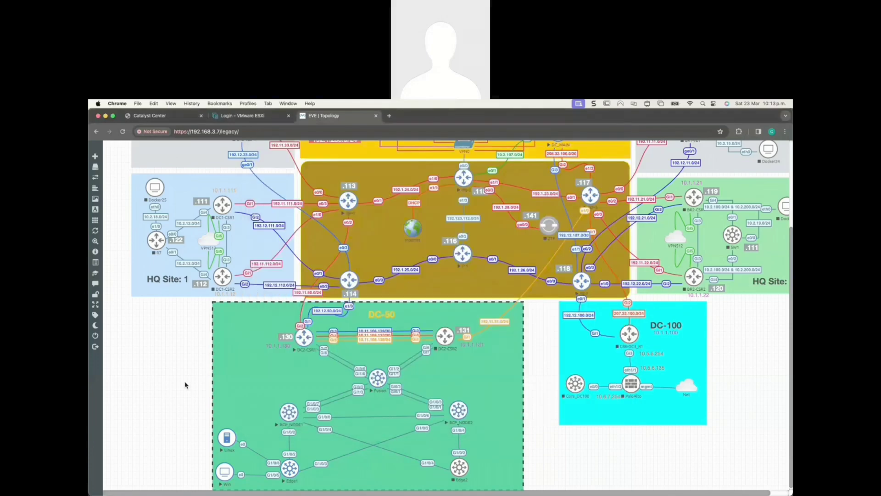
pyautogui.rightClick(292, 471)
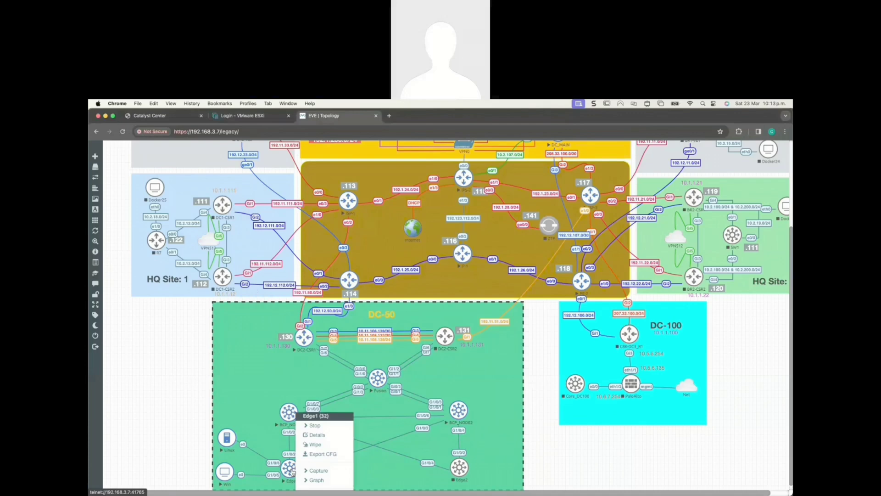
pyautogui.click(336, 473)
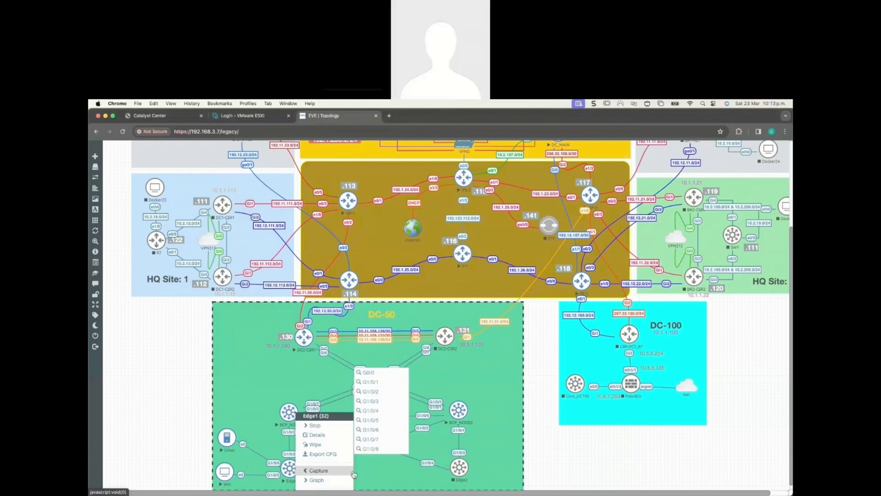
pyautogui.click(379, 420)
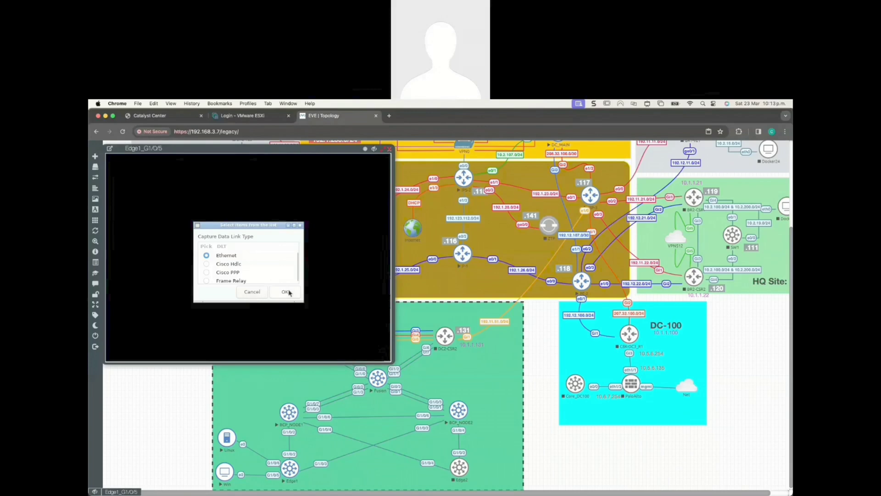
pyautogui.click(287, 292)
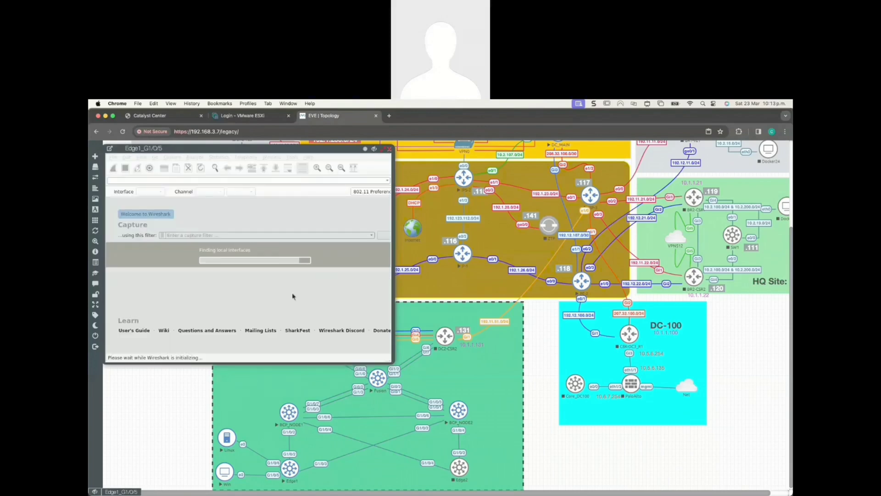
# Start a second capture on Edge1's G1/0/2, also with Ethernet link type
pyautogui.rightClick(292, 464)
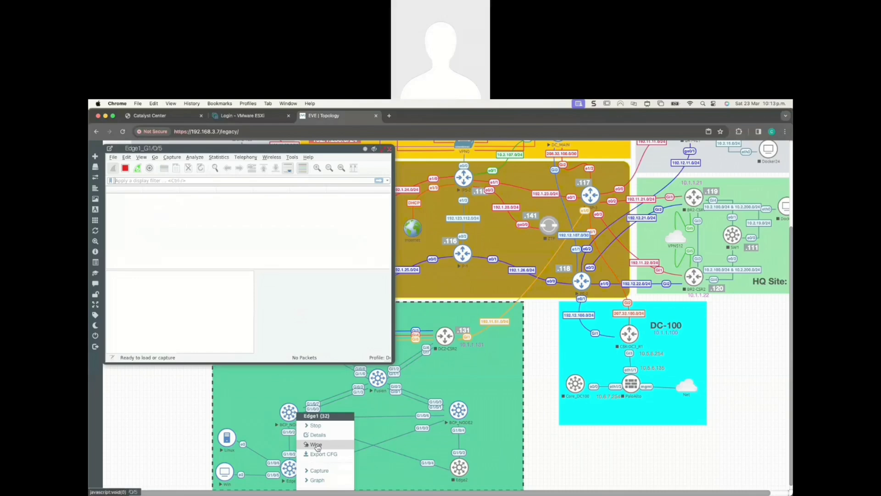
pyautogui.click(318, 470)
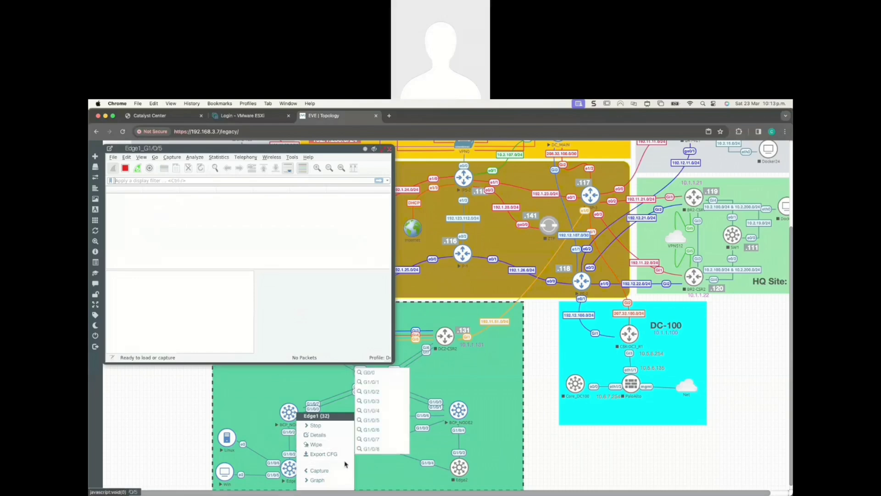
pyautogui.click(370, 392)
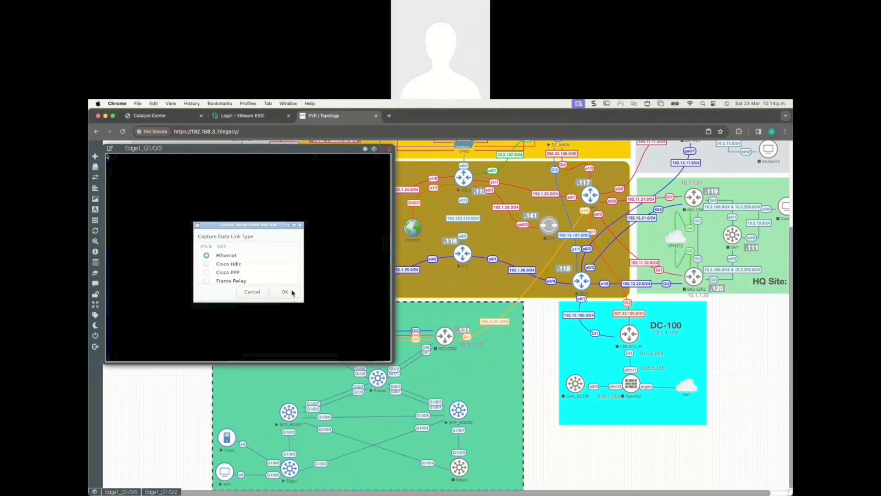
pyautogui.click(295, 292)
pyautogui.click(284, 292)
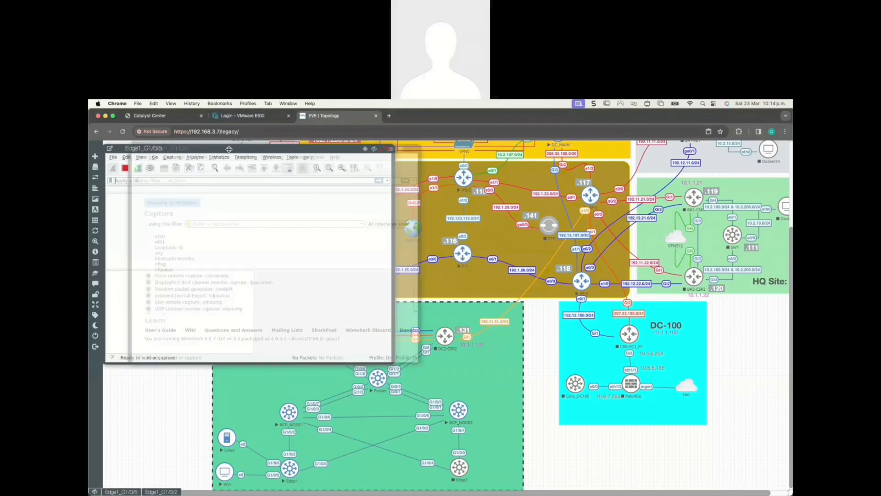
# Move the G1/0/2 capture aside, hide its Packet Bytes pane, and widen the window
pyautogui.moveTo(202, 149); pyautogui.dragTo(492, 147)
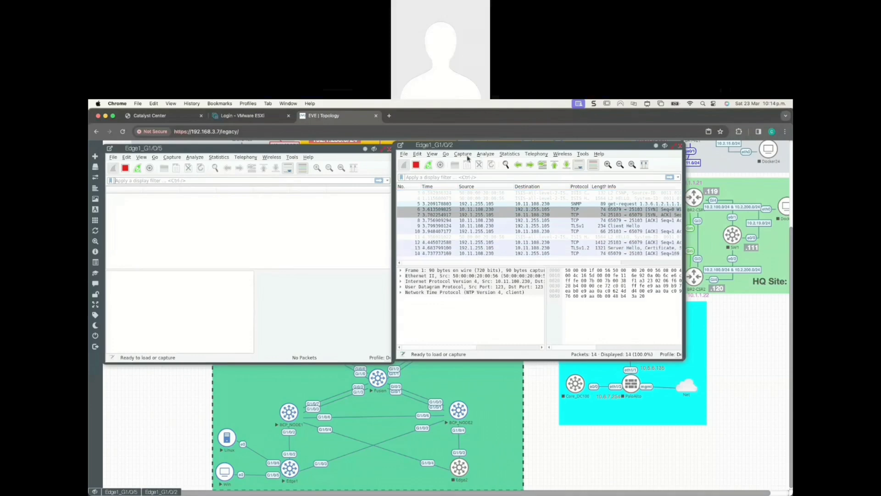
pyautogui.click(433, 155)
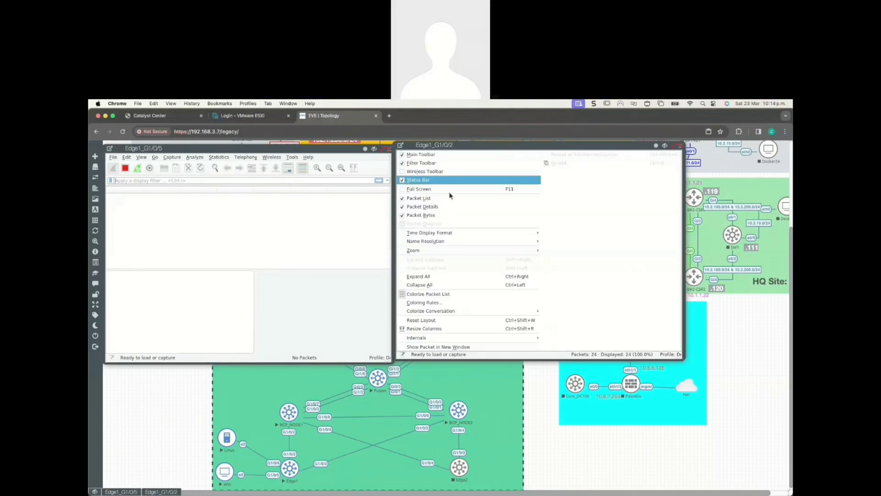
pyautogui.click(412, 216)
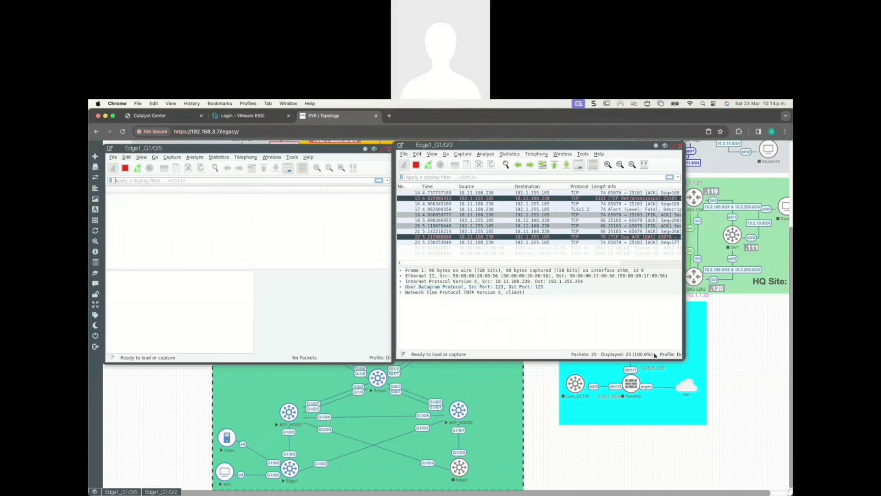
pyautogui.moveTo(683, 359); pyautogui.dragTo(746, 359)
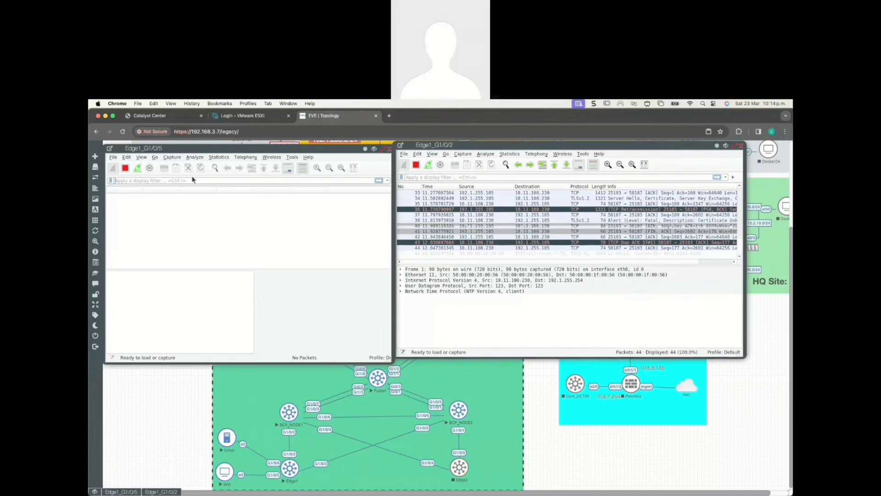
# Apply display filter radius to G1/0/2 and eap to G1/0/5, then reposition both windows
pyautogui.click(467, 178)
pyautogui.write('rad')
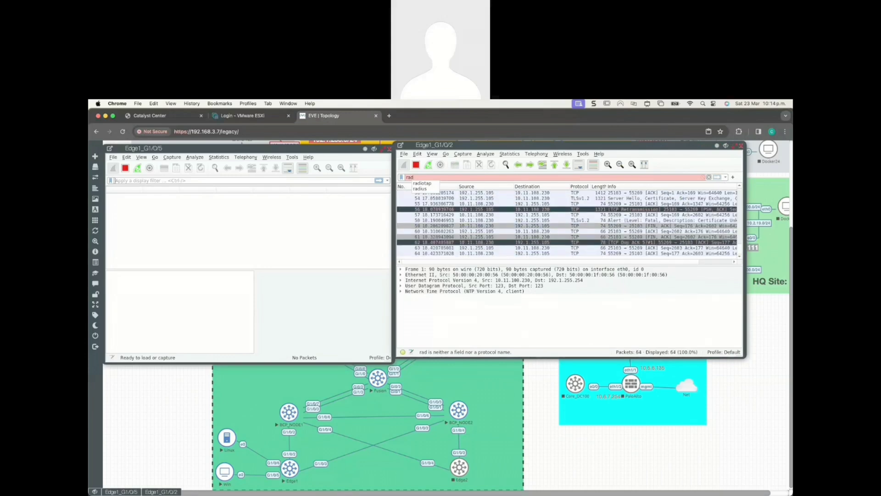
pyautogui.write('ius')
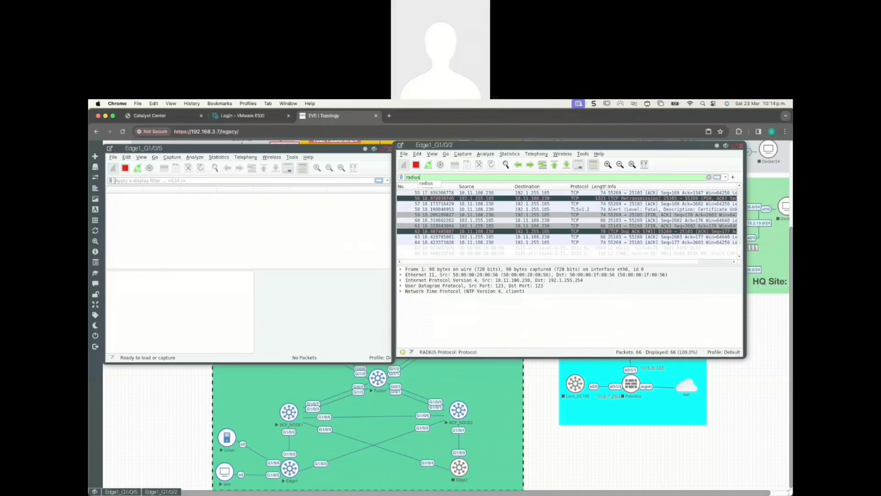
pyautogui.press('Return')
pyautogui.click(246, 180)
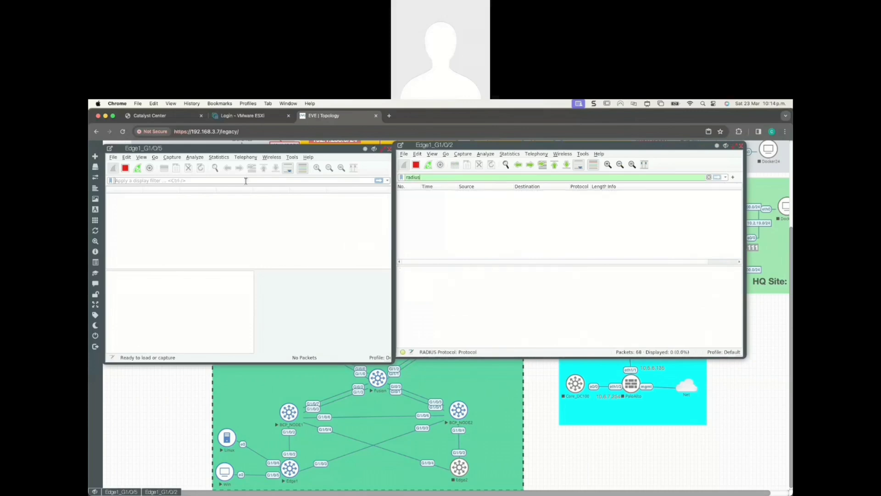
pyautogui.write('eap')
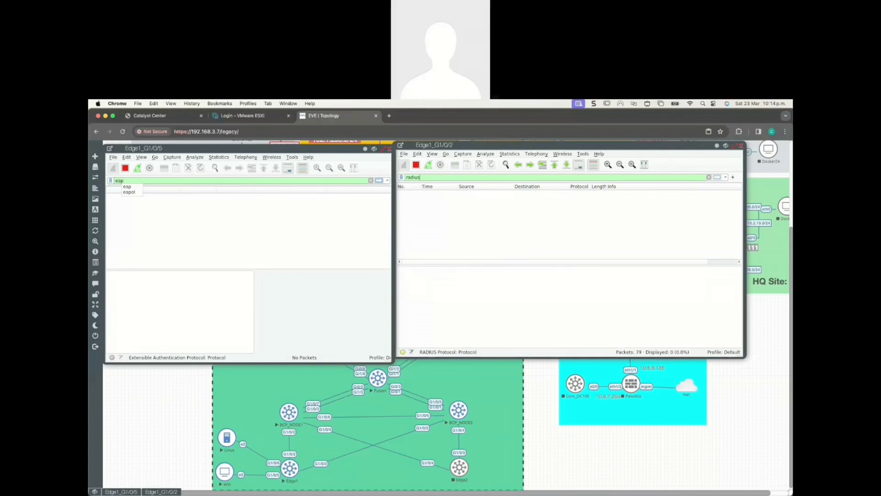
pyautogui.press('Return')
pyautogui.moveTo(562, 145); pyautogui.dragTo(576, 186)
pyautogui.moveTo(316, 148); pyautogui.dragTo(321, 222)
pyautogui.scroll(3, 319, 164)
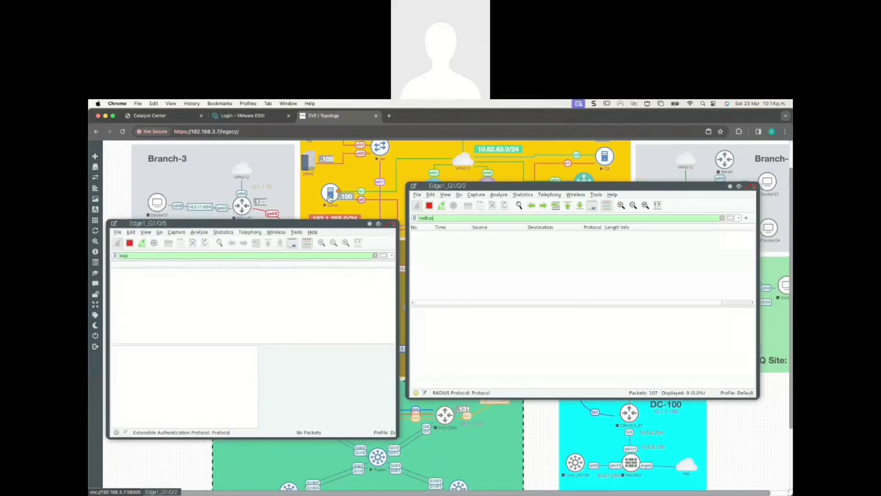
pyautogui.click(330, 197)
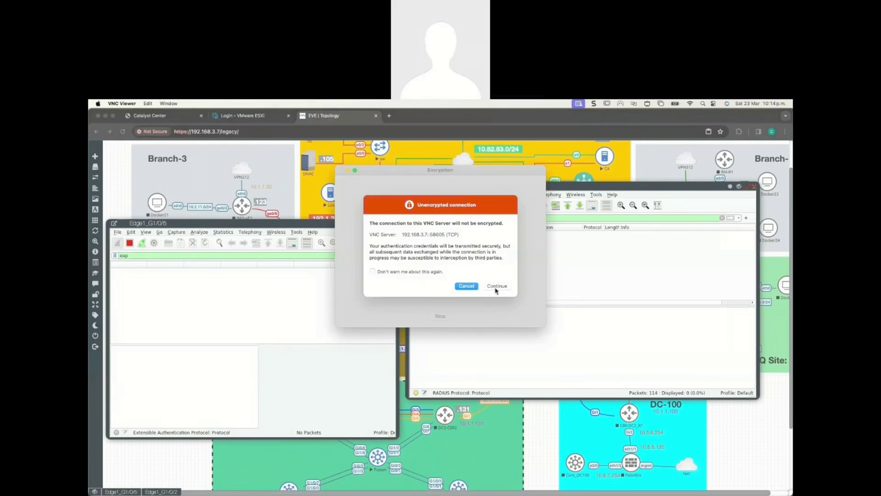
pyautogui.click(496, 287)
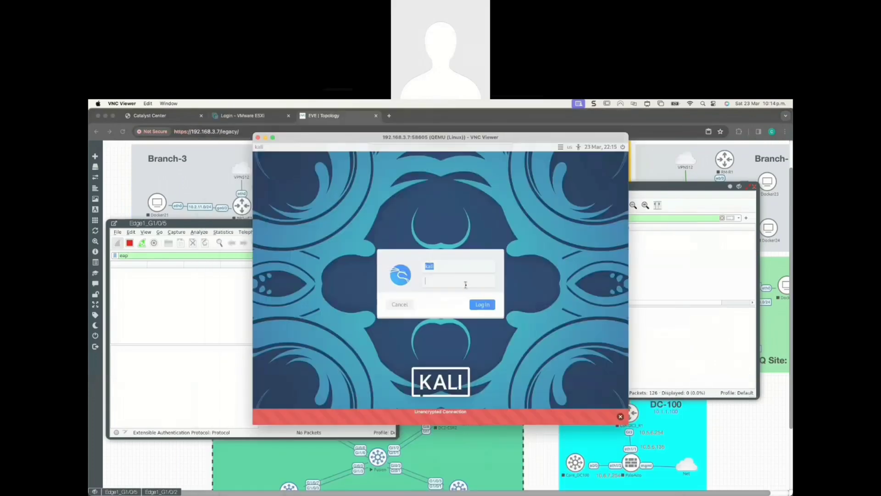
pyautogui.press('Return')
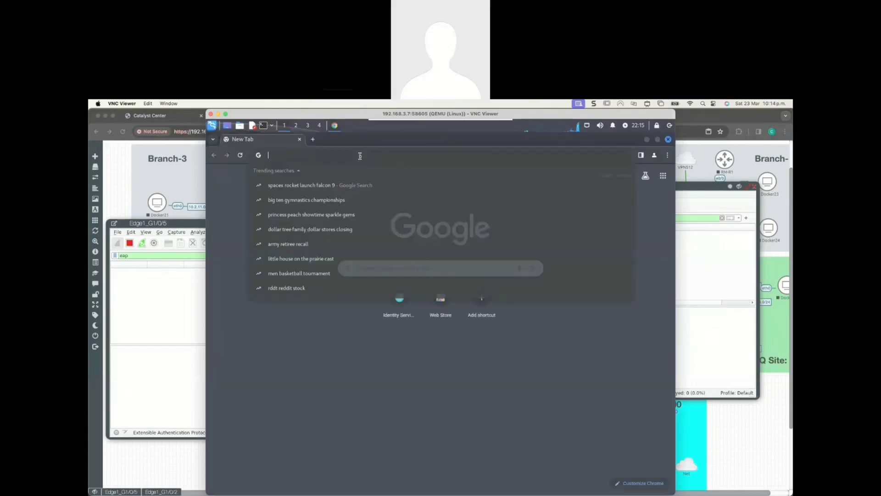
pyautogui.write('https://192.1.255.106/admin/login.jsp')
pyautogui.press('Return')
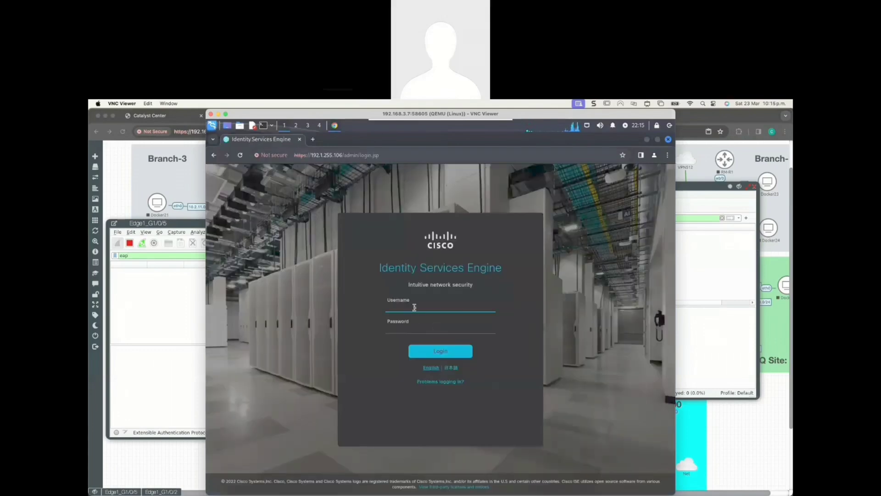
pyautogui.press('Tab')
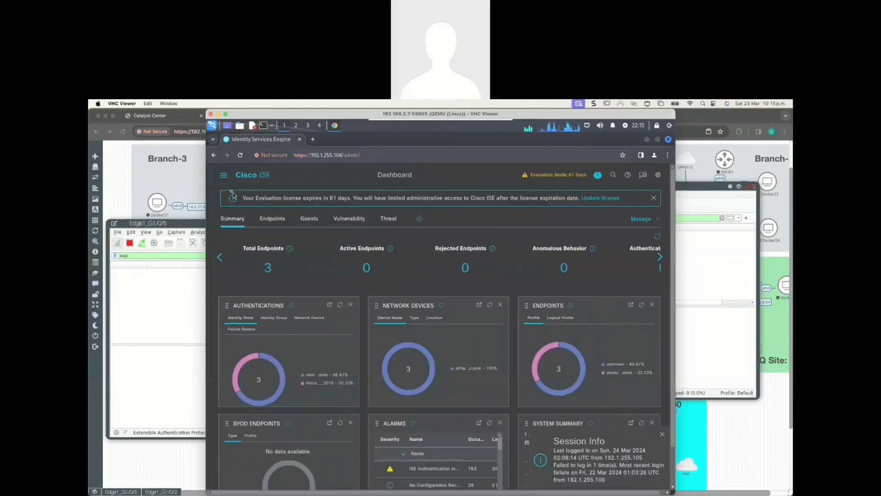
# Open ISE's Operations > RADIUS > Live Logs to view recent authentication records
pyautogui.click(223, 175)
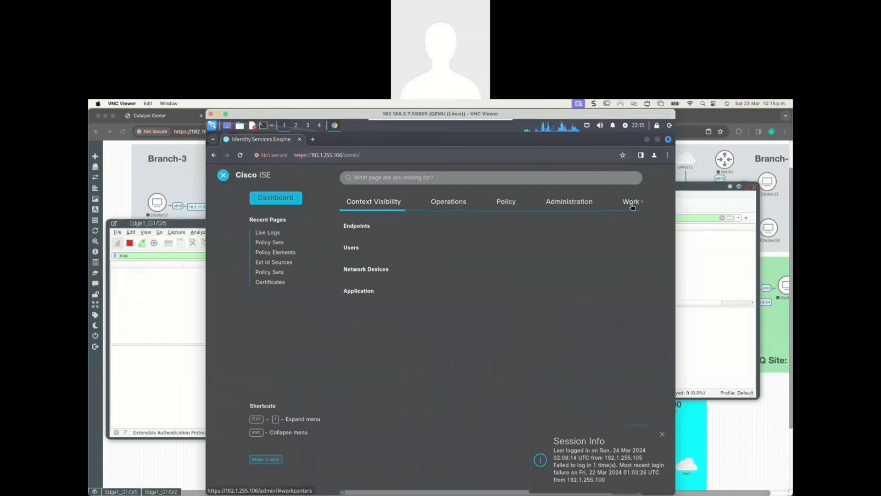
pyautogui.click(443, 205)
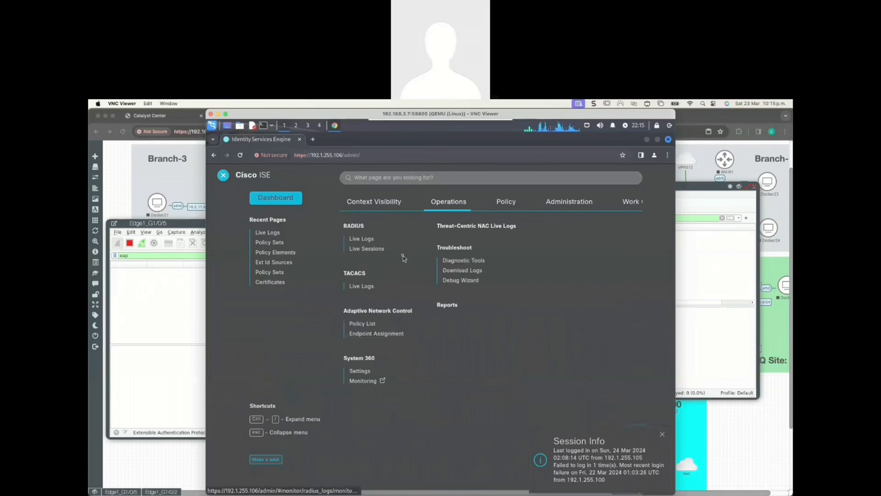
pyautogui.click(369, 240)
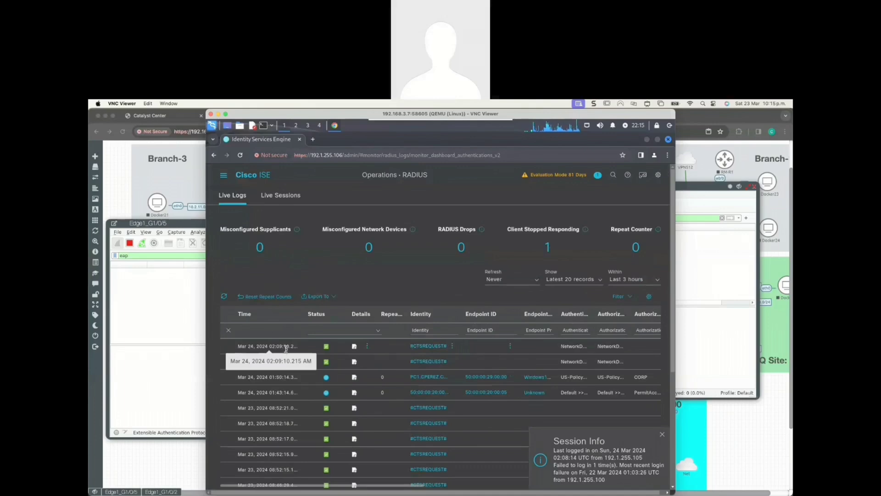
pyautogui.moveTo(682, 492)
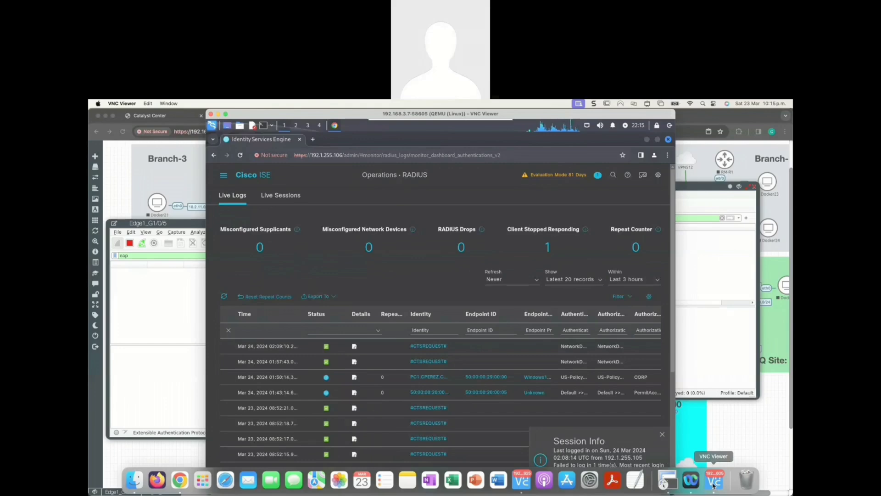
pyautogui.click(668, 480)
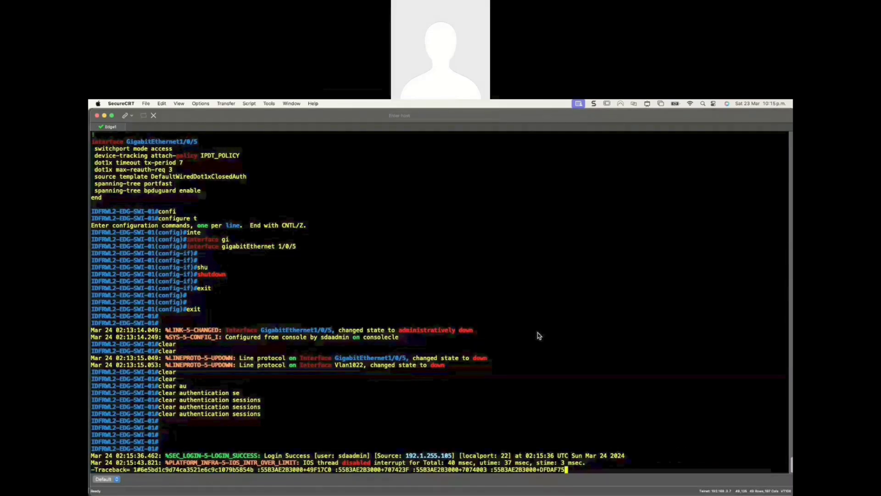
# Enable the Windows PC's Ethernet 2 adapter via Mission Control, then return to the switch terminal
pyautogui.press('Return')
pyautogui.press('Return')
pyautogui.press('Return')
pyautogui.write('co')
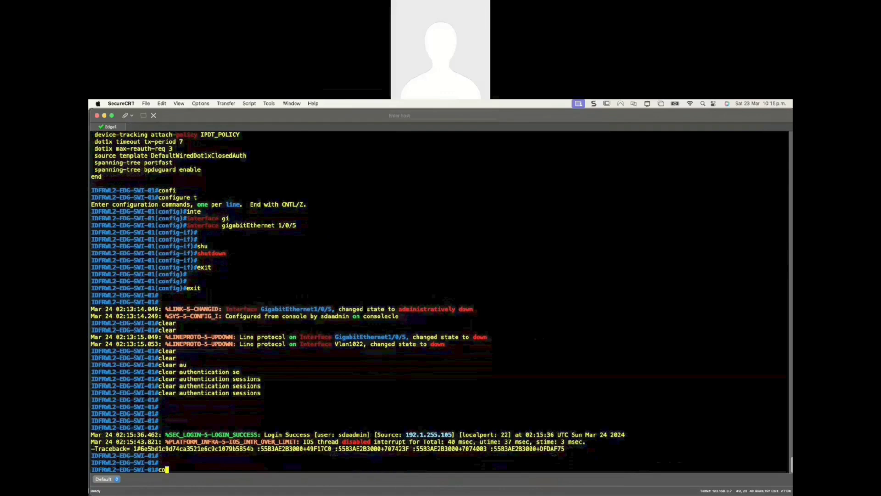
pyautogui.write('nfi')
pyautogui.press('Tab')
pyautogui.press('BackSpace')
pyautogui.press('BackSpace')
pyautogui.press('BackSpace')
pyautogui.press('BackSpace')
pyautogui.press('BackSpace')
pyautogui.press('BackSpace')
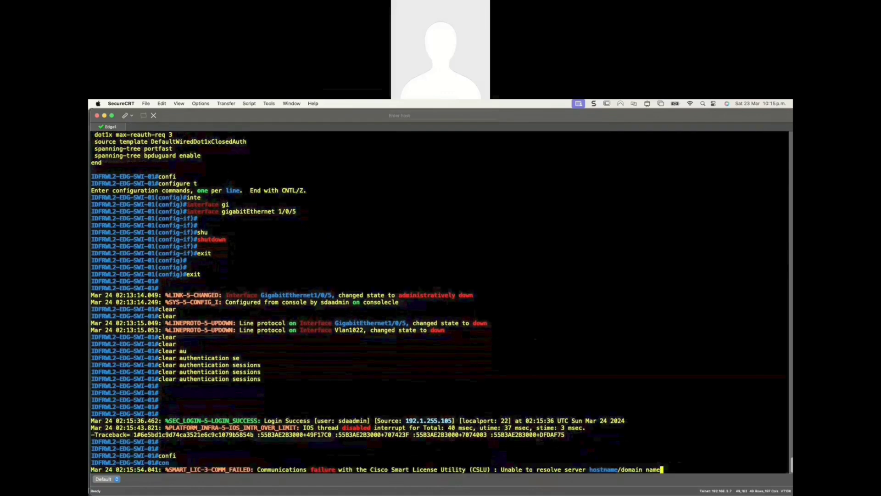
pyautogui.hotkey('ctrl', 'Up')
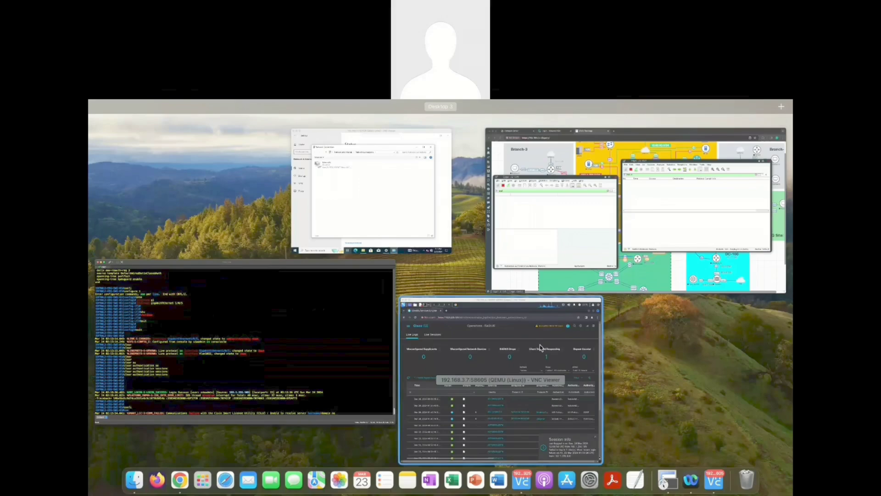
pyautogui.click(425, 238)
pyautogui.doubleClick(337, 227)
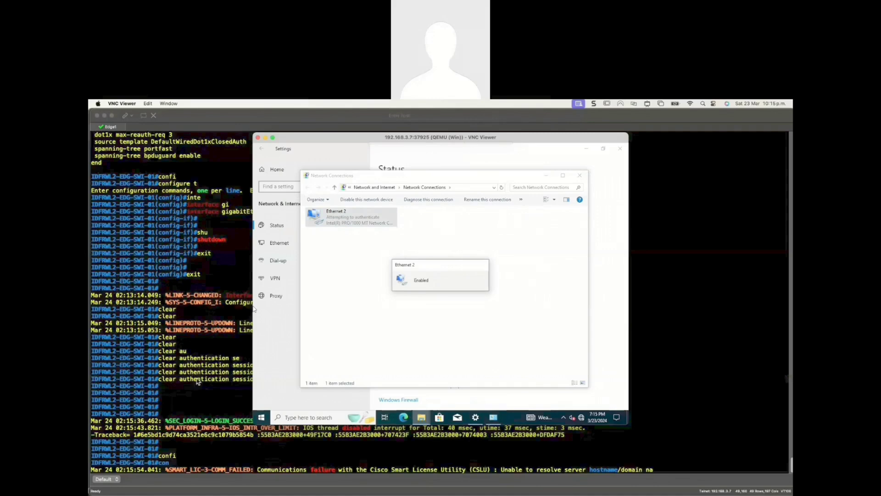
pyautogui.click(208, 329)
# Enter configure terminal and select interface GigabitEthernet 1/0/5
pyautogui.press('Return')
pyautogui.press('Return')
pyautogui.press('Return')
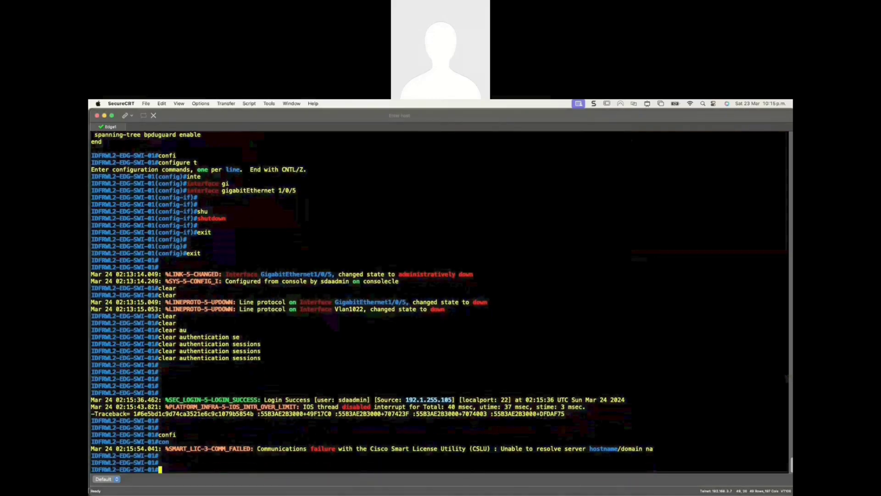
pyautogui.write('confi')
pyautogui.press('Tab')
pyautogui.write('t')
pyautogui.press('Return')
pyautogui.write('inte')
pyautogui.press('Tab')
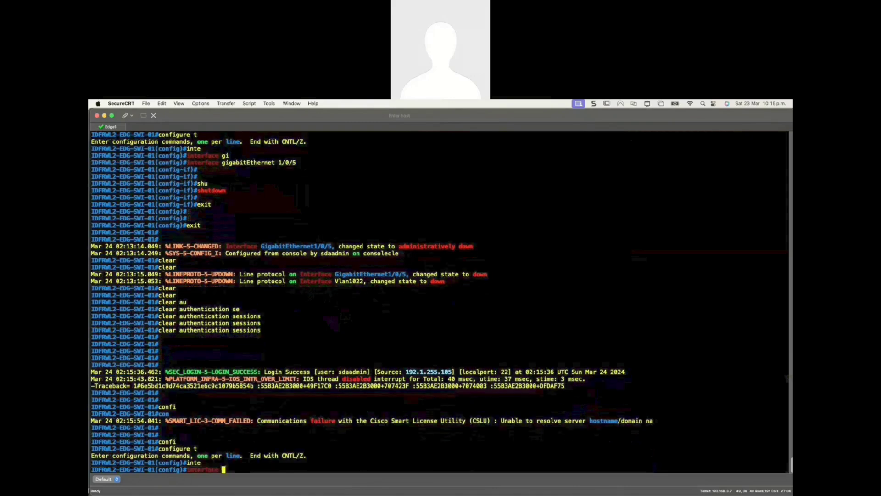
pyautogui.write('gi')
pyautogui.press('Tab')
pyautogui.write('1/0')
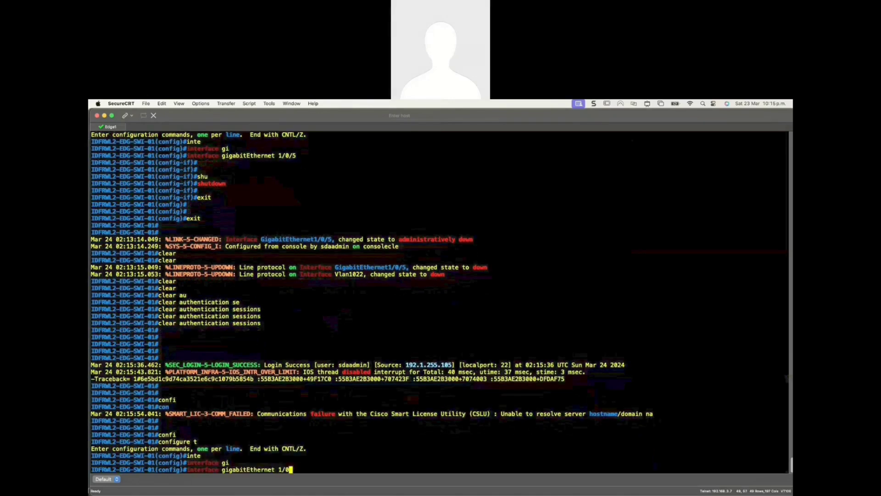
pyautogui.write('/0')
pyautogui.write('5')
pyautogui.press('Return')
# Re-enable the port with no shutdown and exit configuration mode twice
pyautogui.write('no shu')
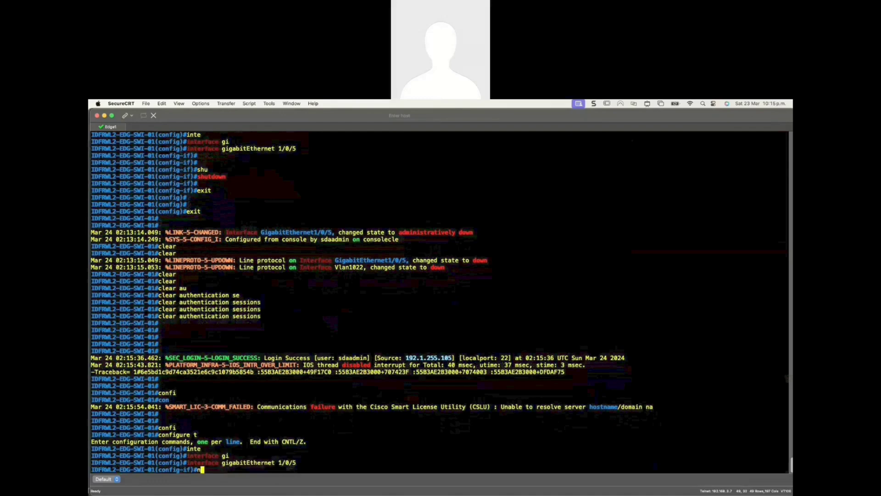
pyautogui.press('Tab')
pyautogui.press('Return')
pyautogui.write('exit')
pyautogui.press('Return')
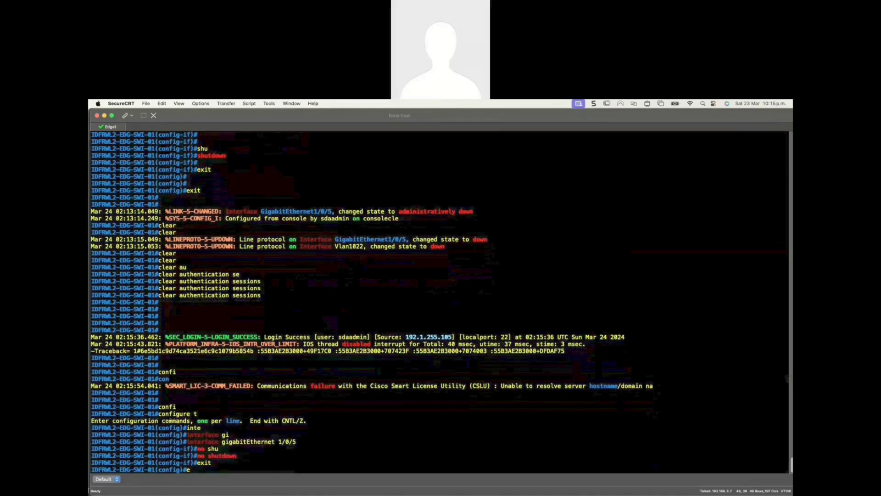
pyautogui.write('exit')
pyautogui.press('Return')
pyautogui.press('Return')
pyautogui.press('Return')
pyautogui.hotkey('ctrl', 'Up')
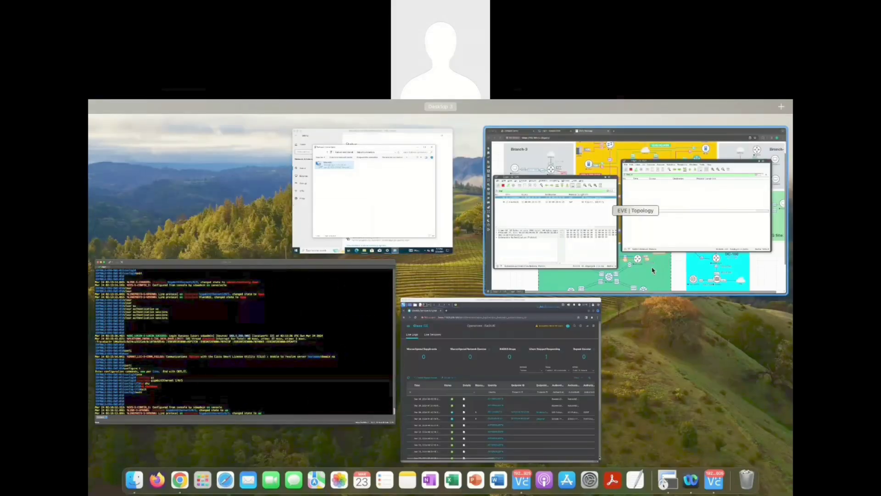
# Hide the Packet Bytes pane in the EAP capture window
pyautogui.click(652, 271)
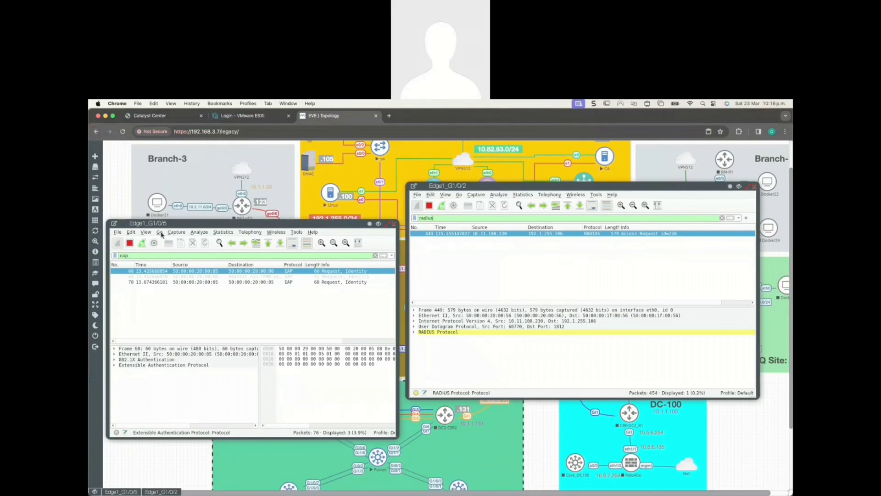
pyautogui.click(146, 233)
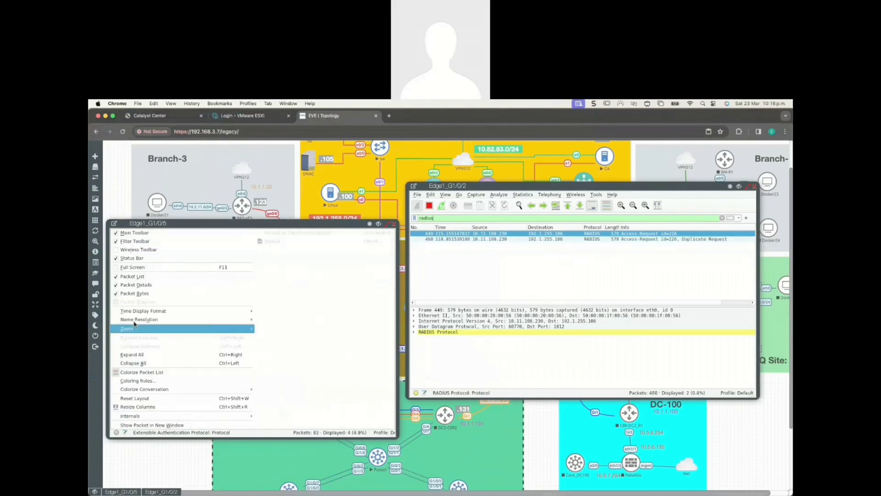
pyautogui.click(193, 293)
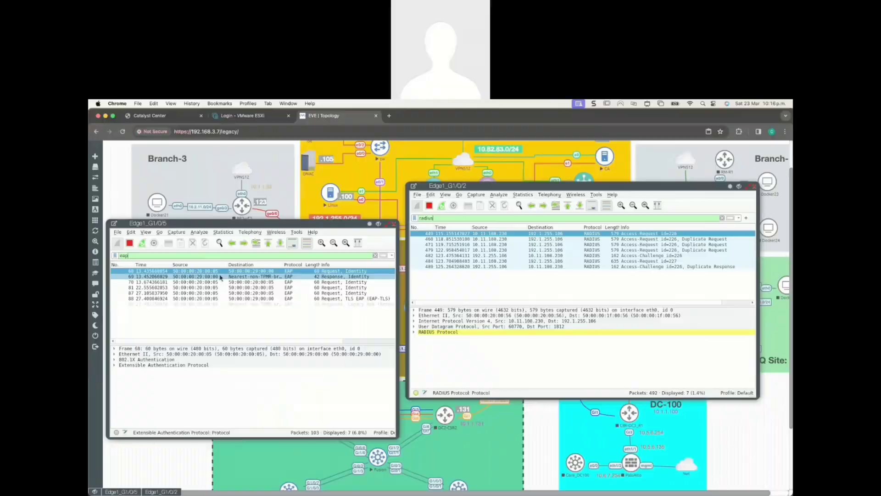
# Inspect EAP identity response packet 69: 802.1X version, length, and reported identity
pyautogui.click(217, 277)
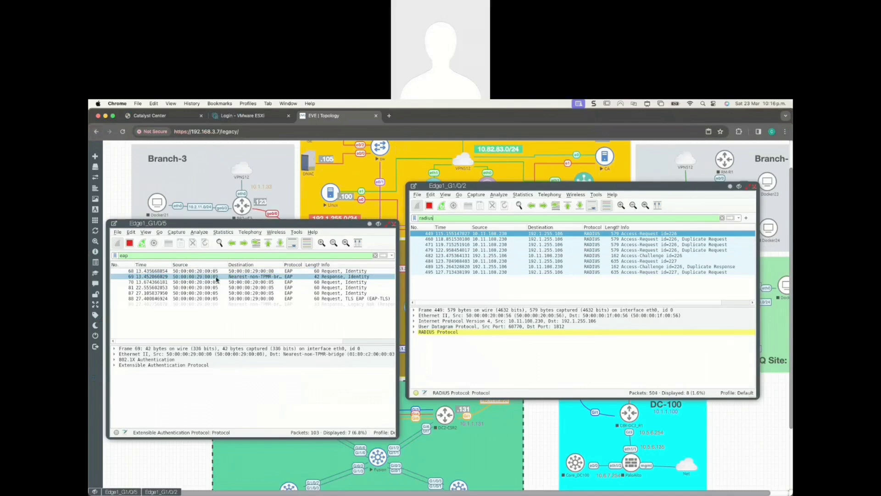
pyautogui.click(115, 365)
pyautogui.click(115, 360)
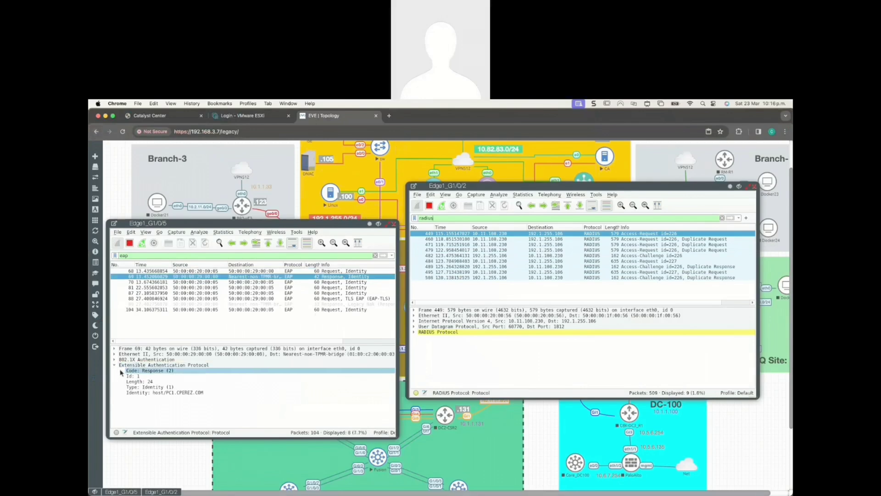
pyautogui.click(140, 377)
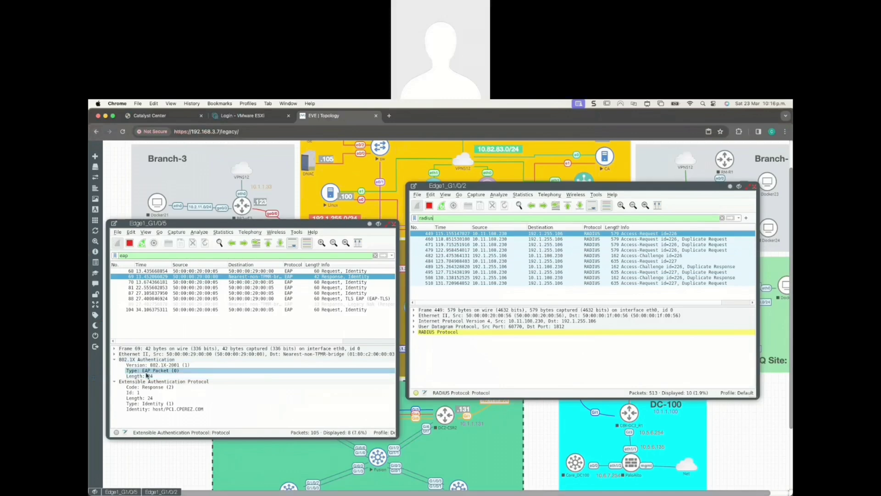
pyautogui.click(152, 366)
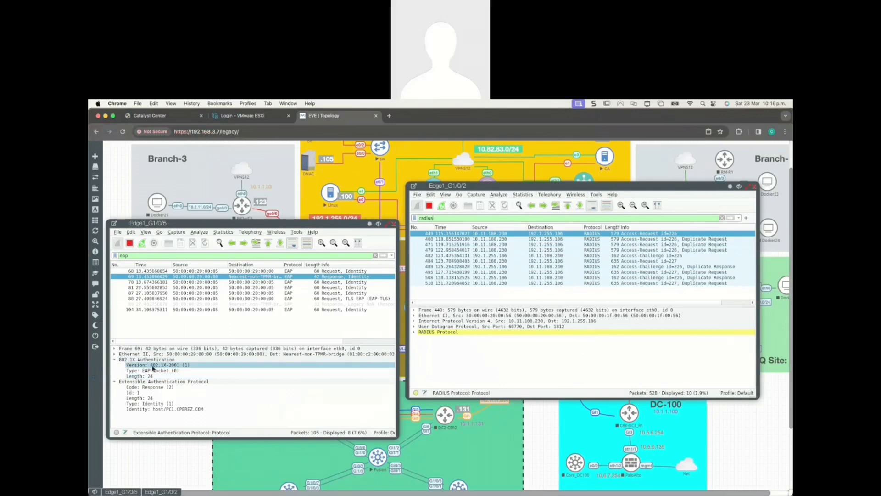
pyautogui.click(166, 410)
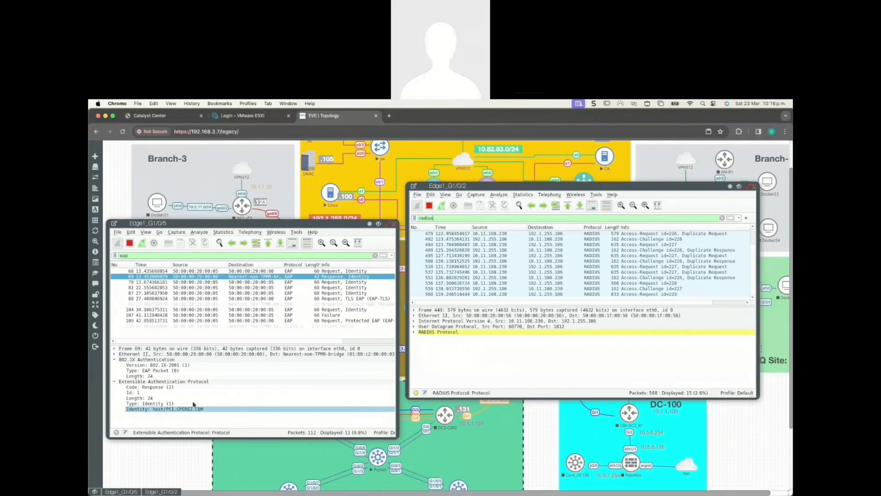
# Inspect EAP-TLS request packet 88: EAP Id 18, TLS flags, type, and 802.1X-2010 version
pyautogui.click(325, 299)
pyautogui.click(185, 393)
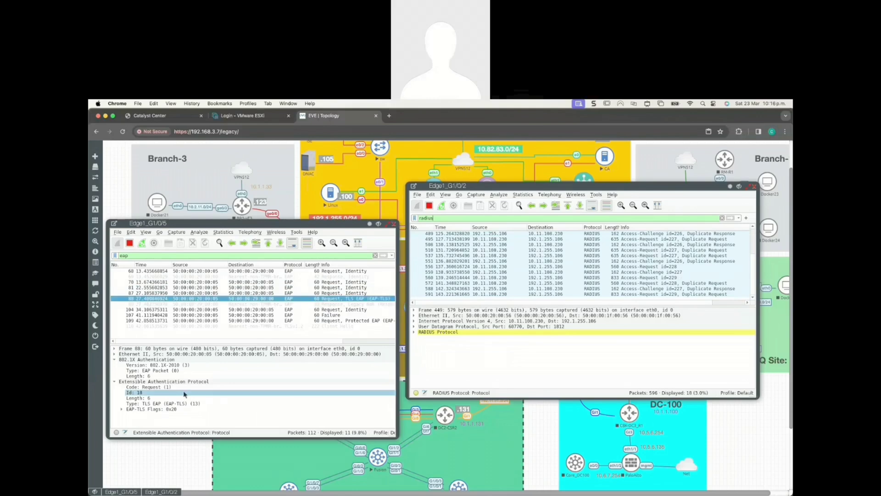
pyautogui.click(191, 409)
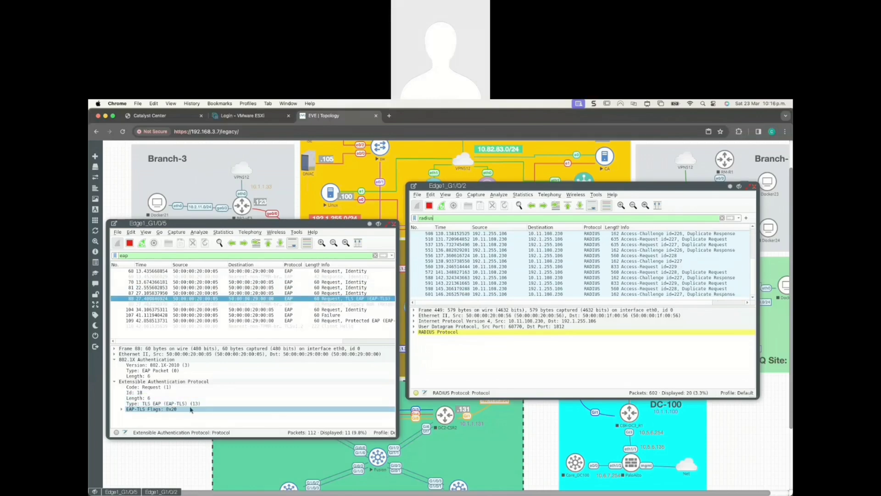
pyautogui.click(214, 405)
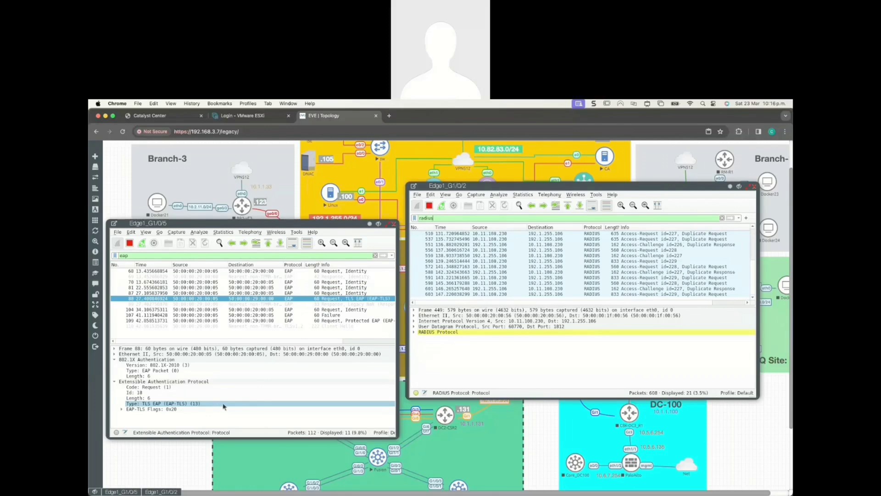
pyautogui.click(322, 365)
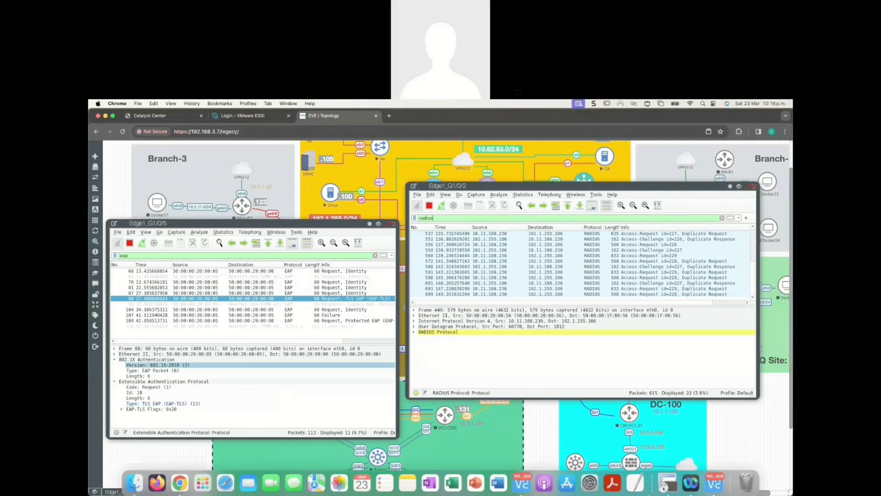
pyautogui.click(716, 482)
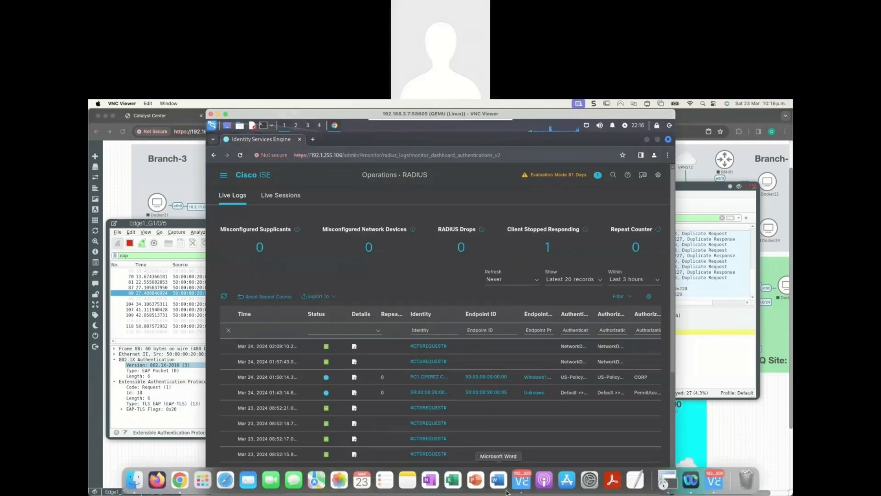
# Re-confirm Ethernet 2's Authentication tab and Additional Settings with OK and close its properties
pyautogui.click(522, 480)
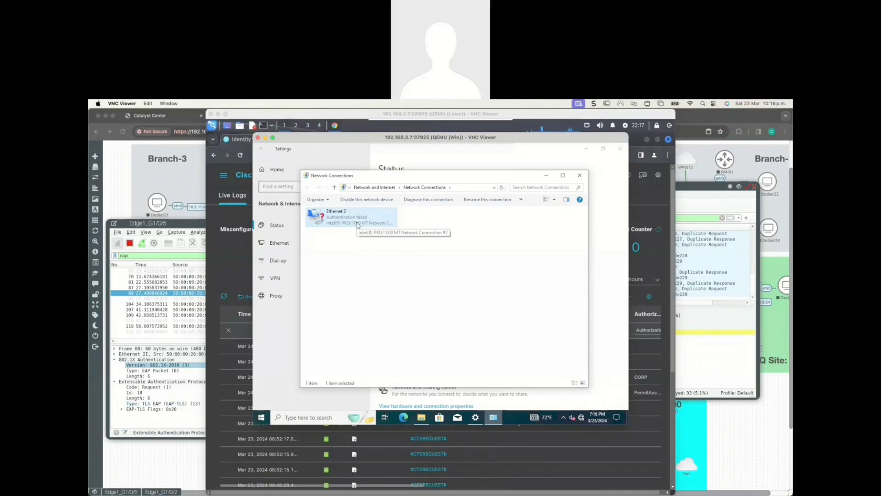
pyautogui.rightClick(359, 225)
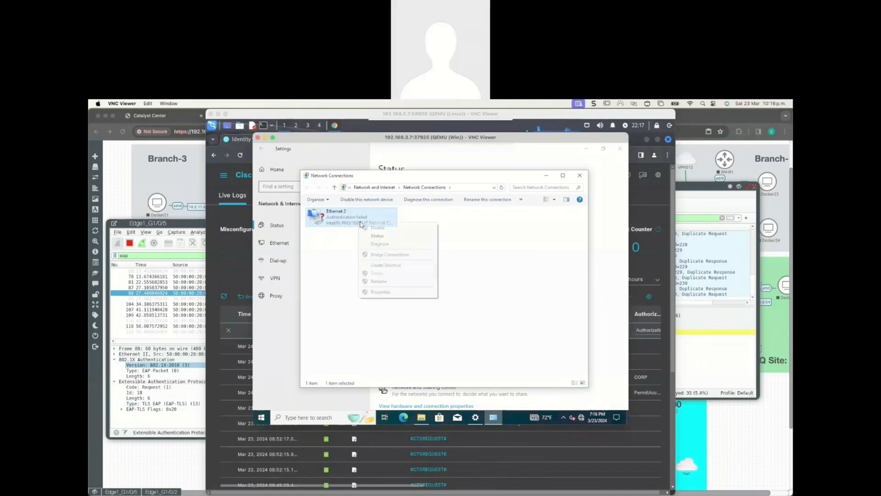
pyautogui.click(395, 292)
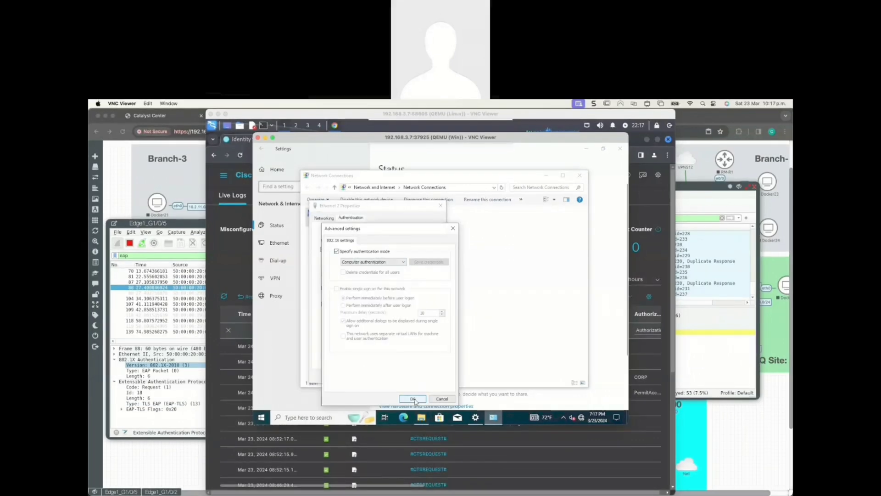
pyautogui.click(414, 399)
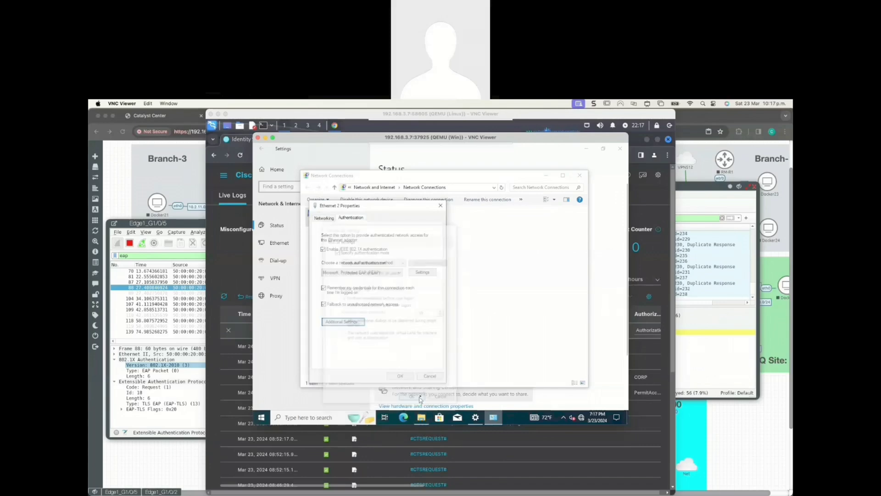
pyautogui.click(401, 376)
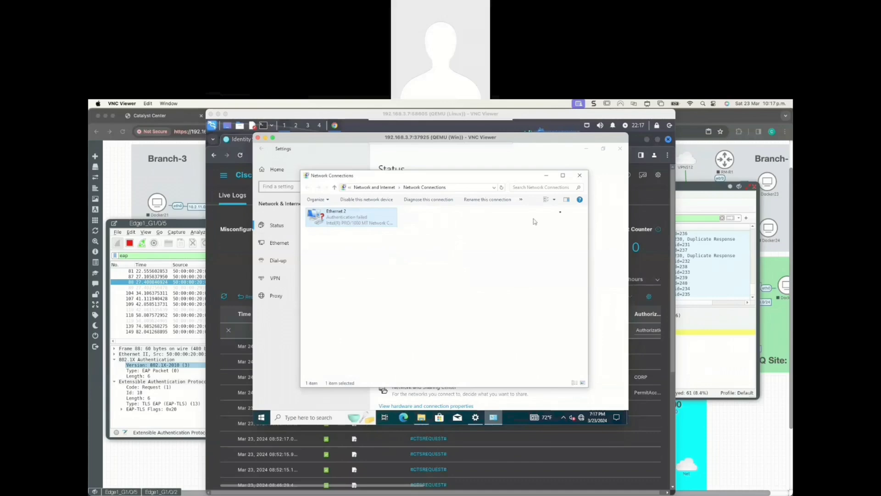
pyautogui.click(696, 189)
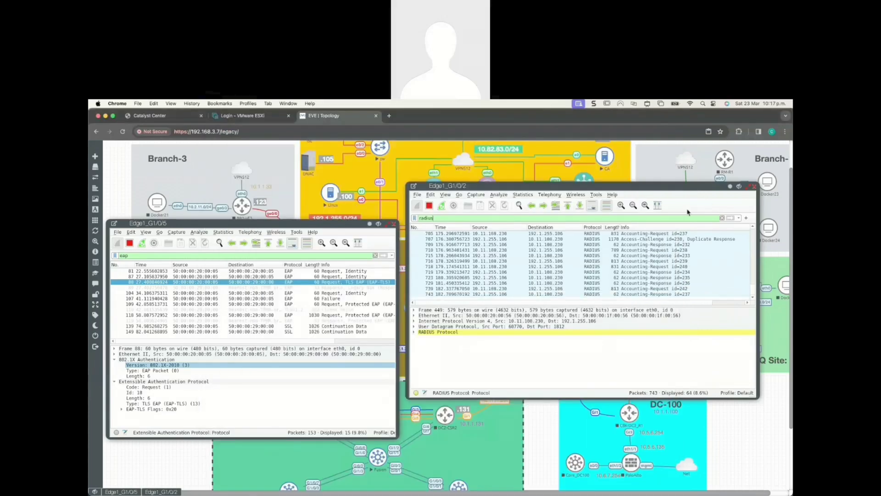
# Check the new RADIUS Accounting-Request/Response packets in the Edge1_G1/0/2 capture, then return to ISE
pyautogui.moveTo(555, 491)
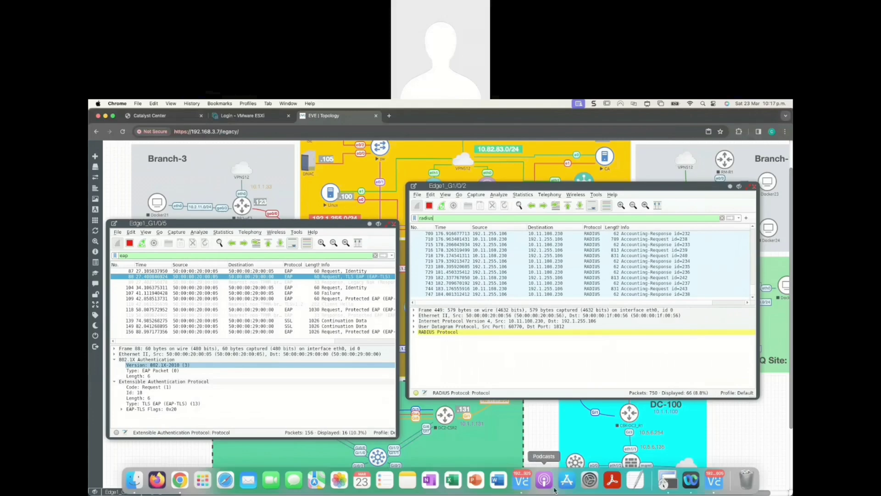
pyautogui.click(718, 484)
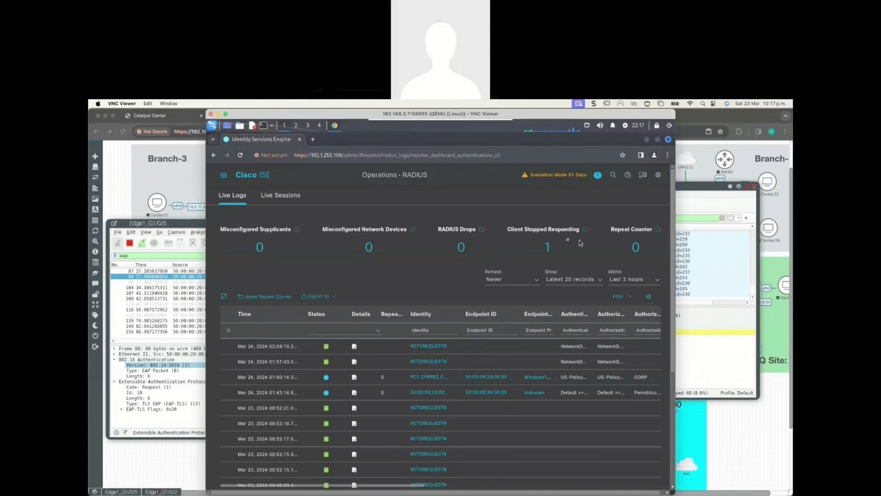
# Refresh the RADIUS live logs and filter them by Endpoint ID 50:00:00:29:00:00
pyautogui.click(224, 297)
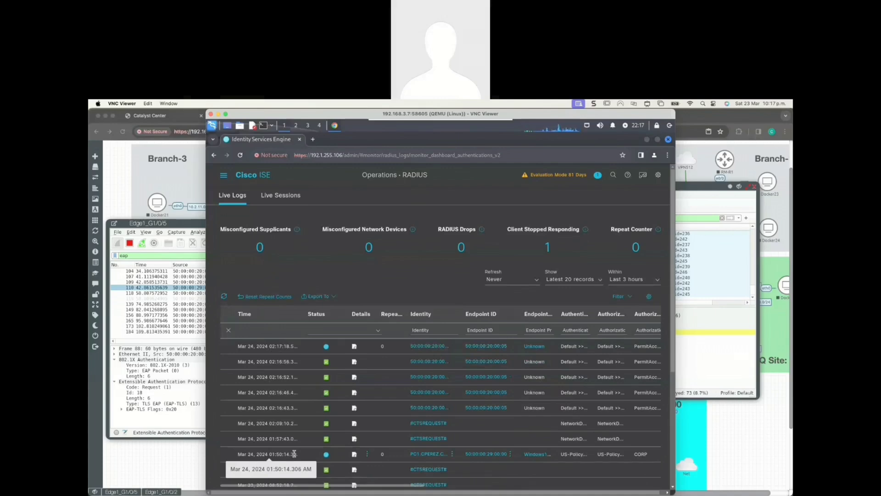
pyautogui.tripleClick(486, 454)
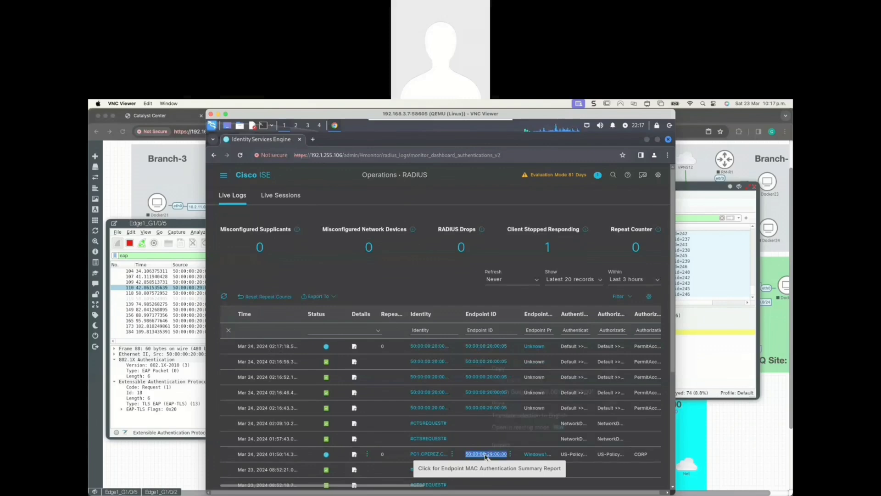
pyautogui.rightClick(486, 455)
pyautogui.click(508, 369)
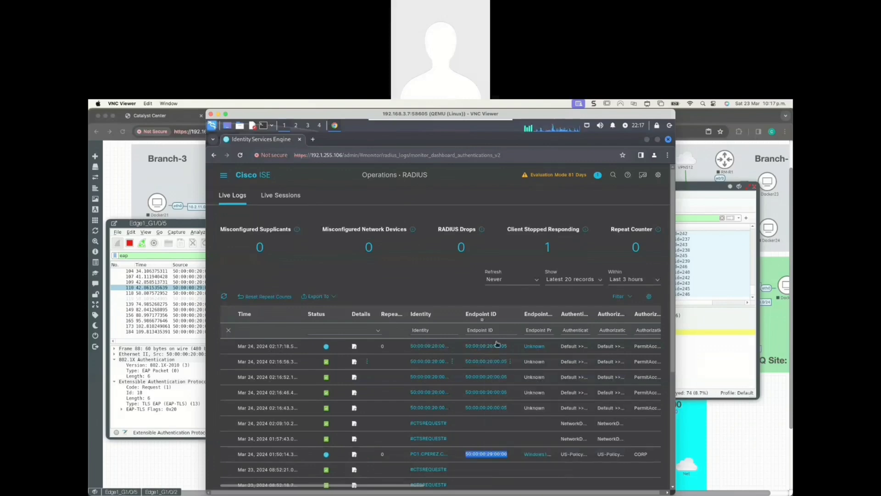
pyautogui.click(498, 330)
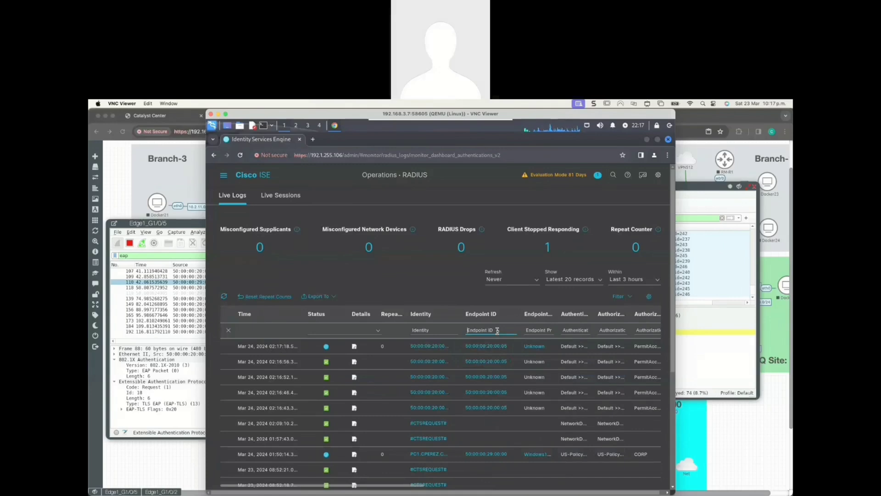
pyautogui.hotkey('ctrl', 'v')
pyautogui.moveTo(570, 494)
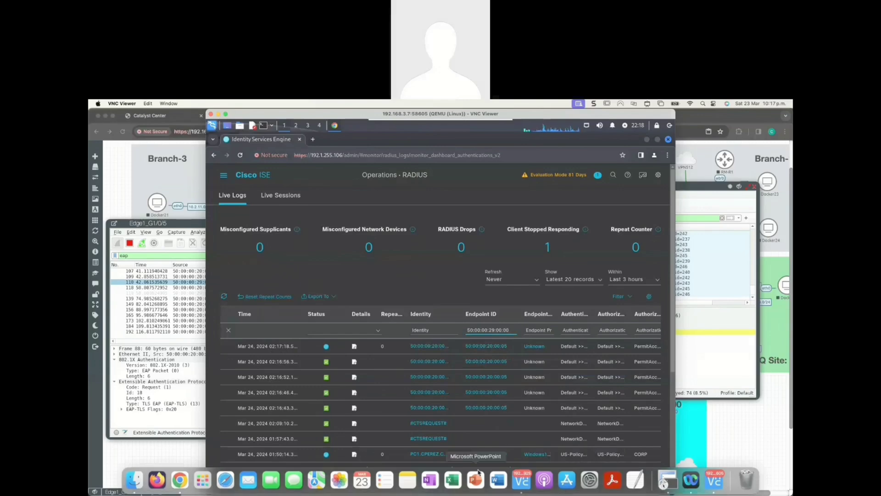
pyautogui.click(522, 479)
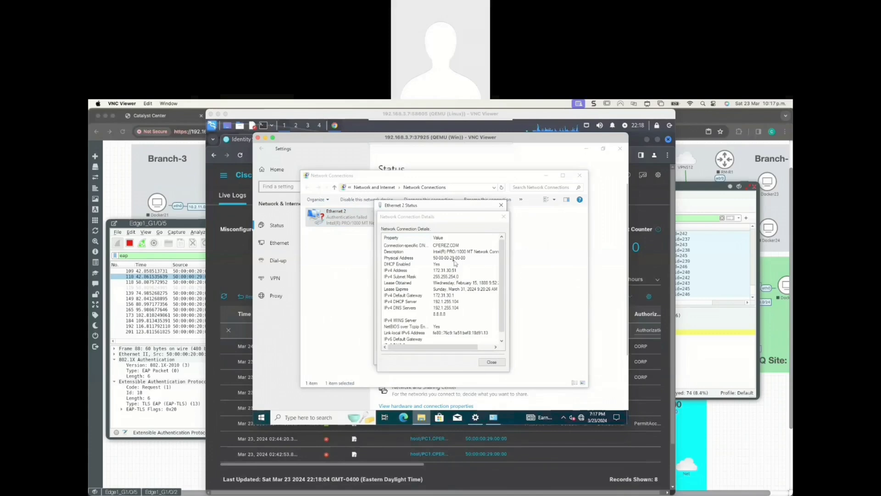
# Close the Network Connection Details, Ethernet 2 Status and Network Connections windows
pyautogui.click(502, 216)
pyautogui.click(501, 205)
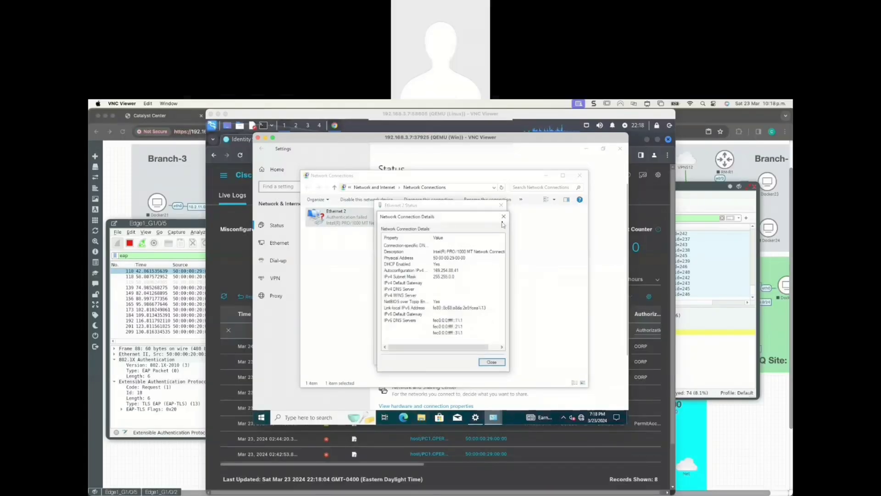
pyautogui.click(504, 217)
pyautogui.click(501, 205)
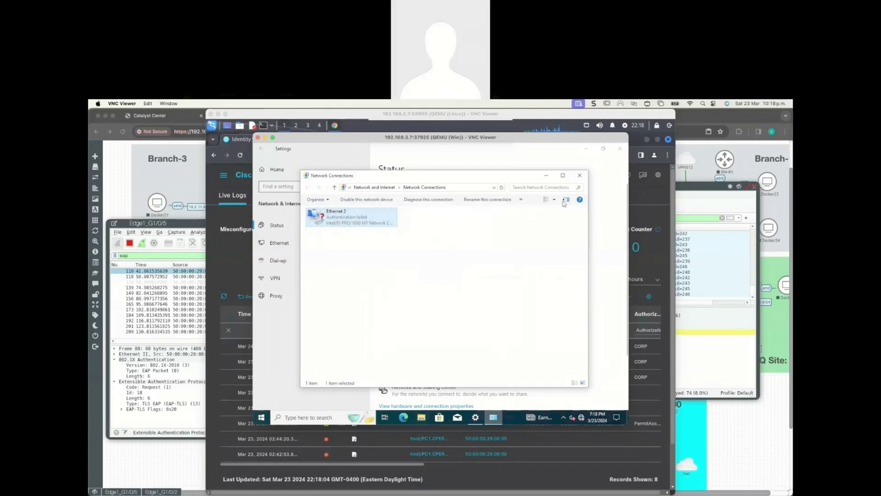
pyautogui.click(580, 175)
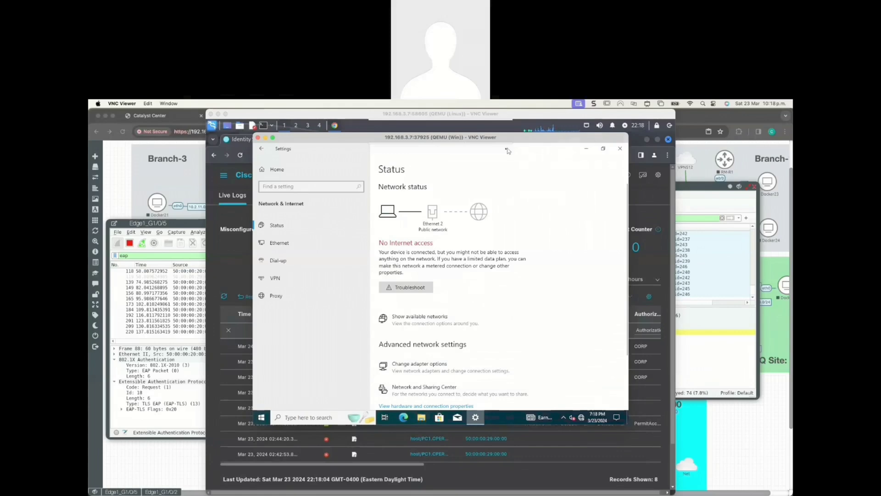
pyautogui.click(640, 193)
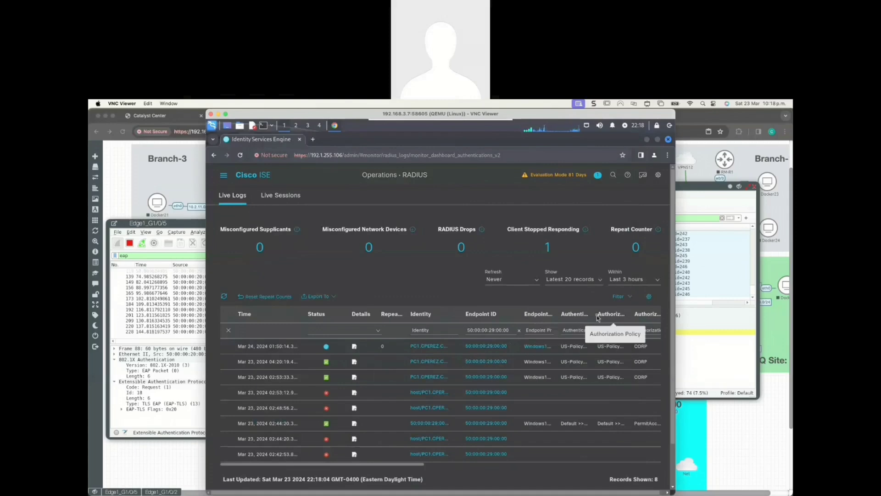
# Open the second authentication's detail report, noting 5200 Authentication succeeded, NAS IPv4 10.11.108.230 and NAS Port Id
pyautogui.click(355, 362)
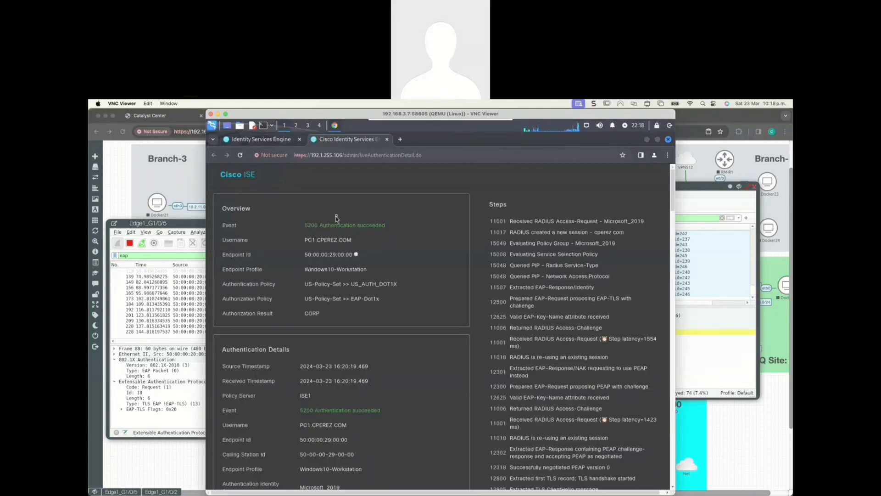
pyautogui.moveTo(303, 228); pyautogui.dragTo(391, 226)
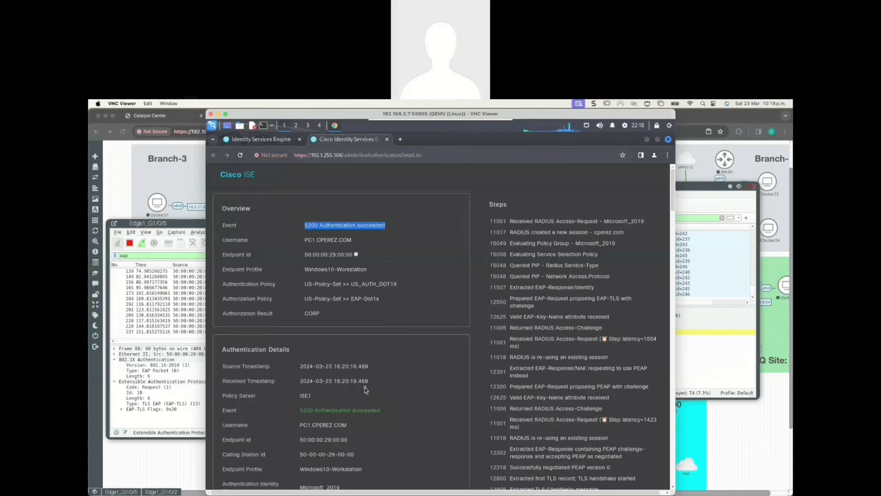
pyautogui.scroll(-5, 366, 390)
pyautogui.moveTo(299, 330); pyautogui.dragTo(342, 329)
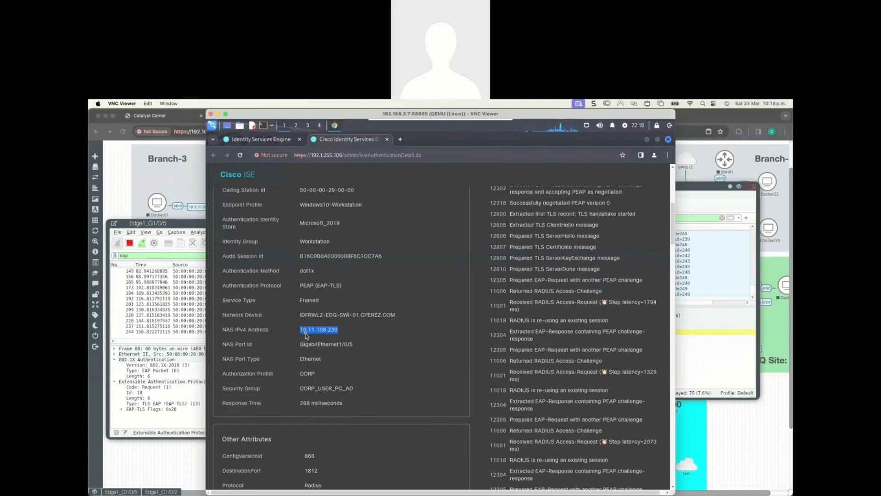
pyautogui.moveTo(299, 344); pyautogui.dragTo(315, 344)
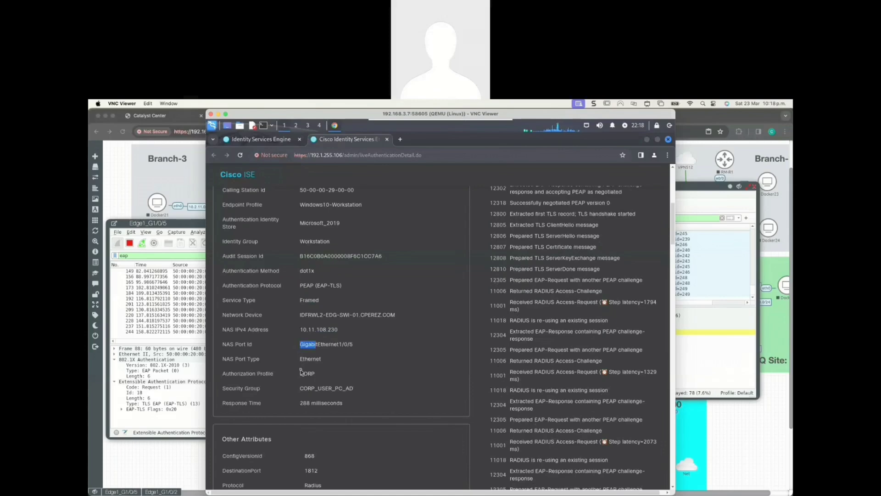
pyautogui.scroll(-5, 313, 390)
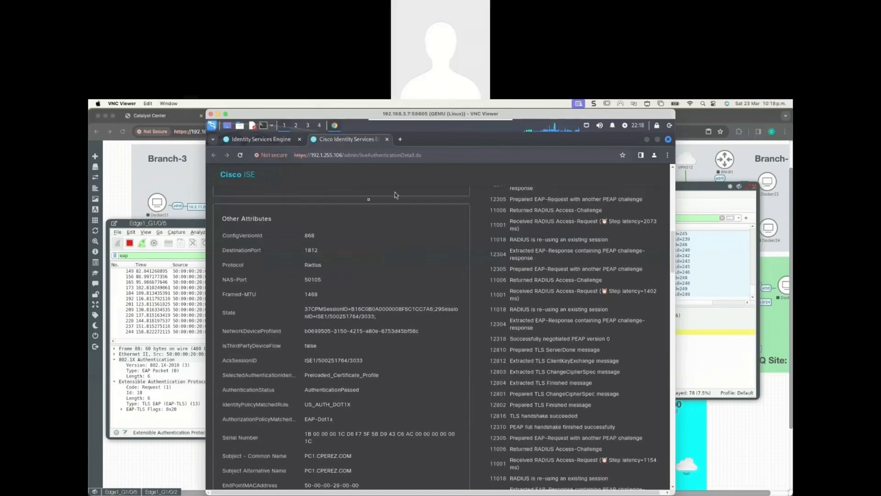
# Glance at Wireshark, return to the ISE live logs, then bring the Windows PC session forward
pyautogui.click(200, 232)
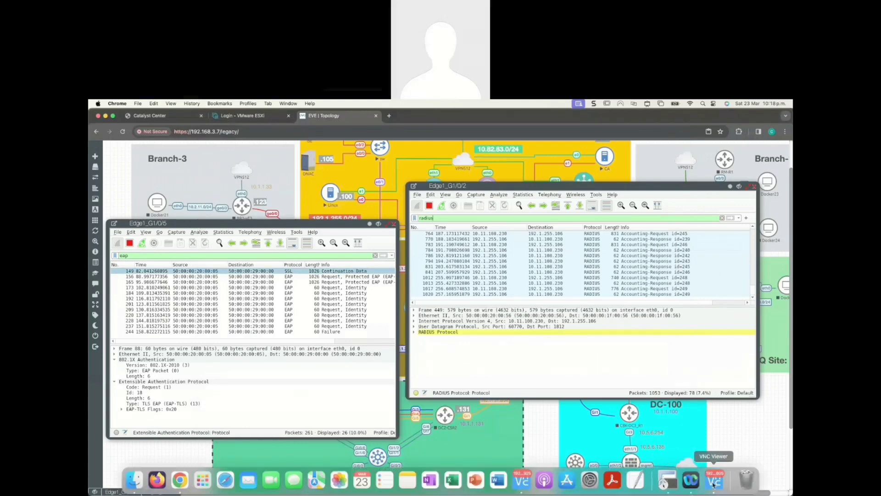
pyautogui.click(720, 486)
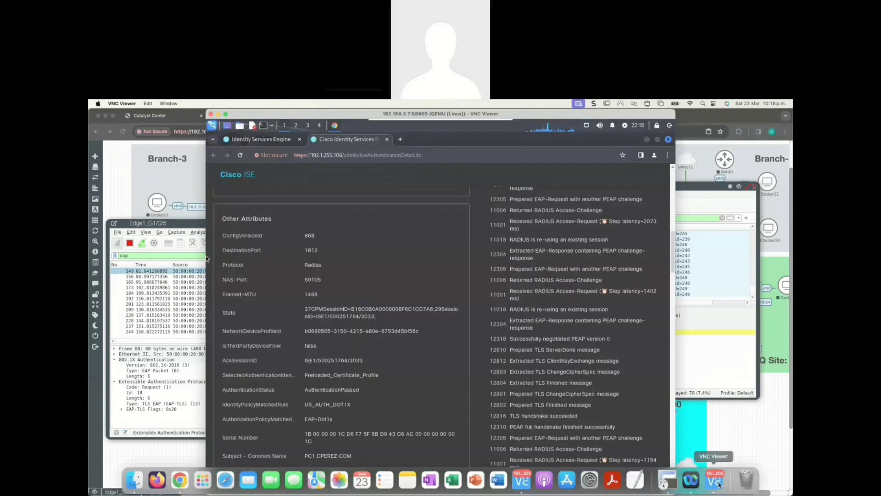
pyautogui.click(262, 139)
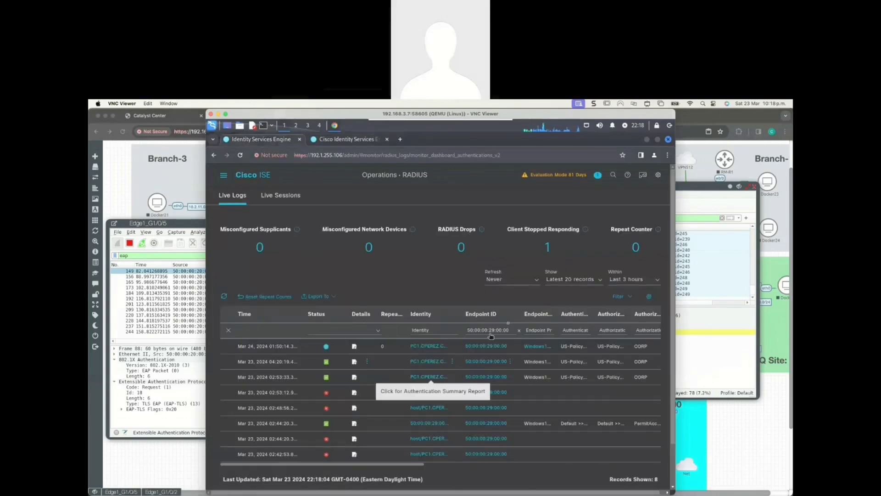
pyautogui.moveTo(480, 494)
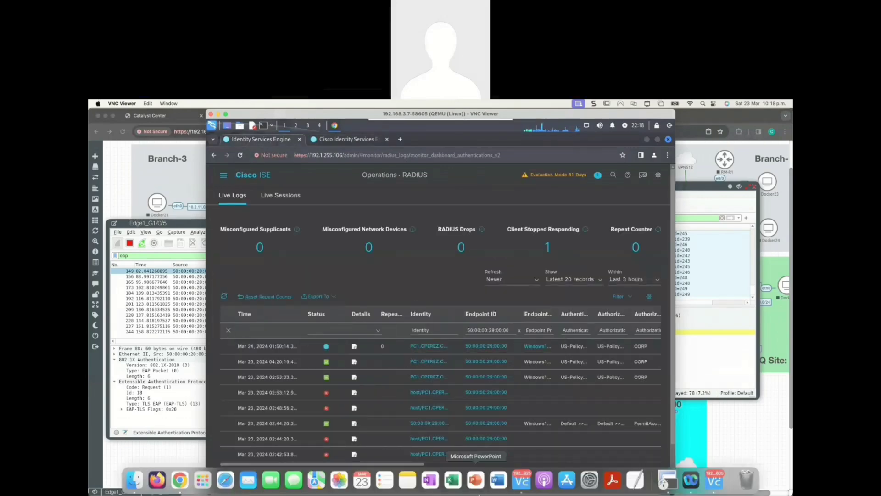
pyautogui.click(522, 486)
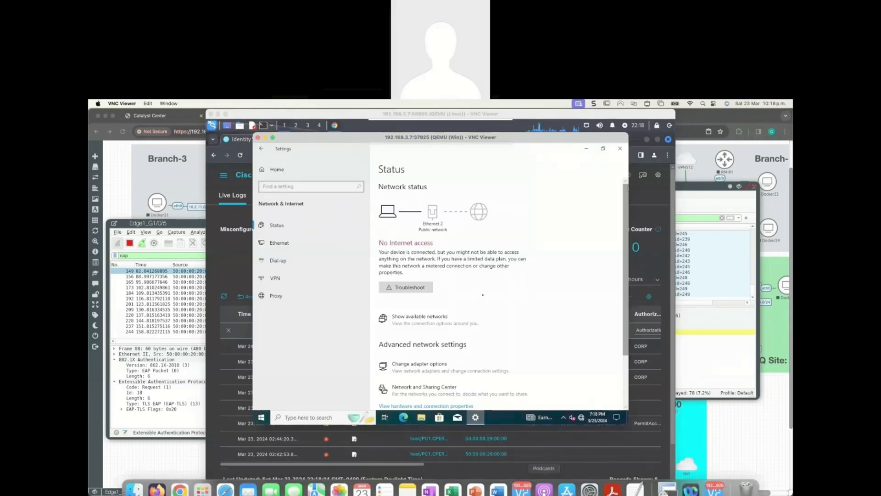
# Open Ethernet 2's properties and review its IPv4 settings, including the alternate configuration
pyautogui.click(432, 367)
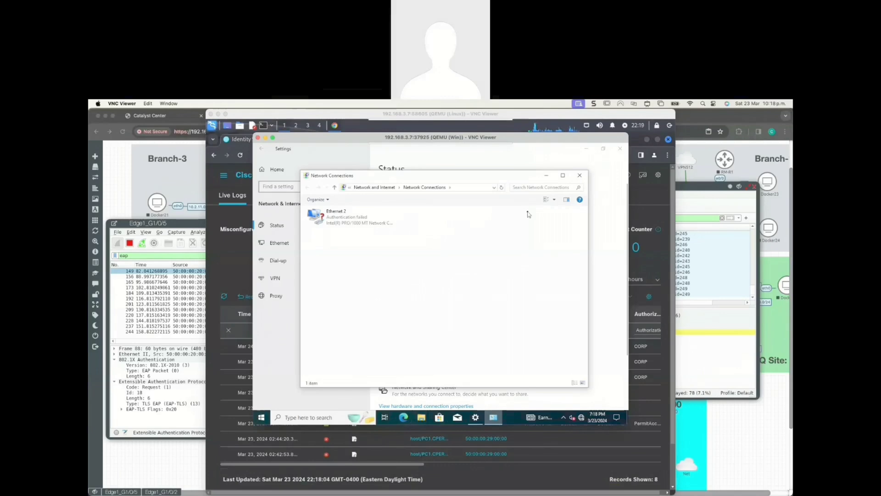
pyautogui.rightClick(363, 220)
pyautogui.click(397, 289)
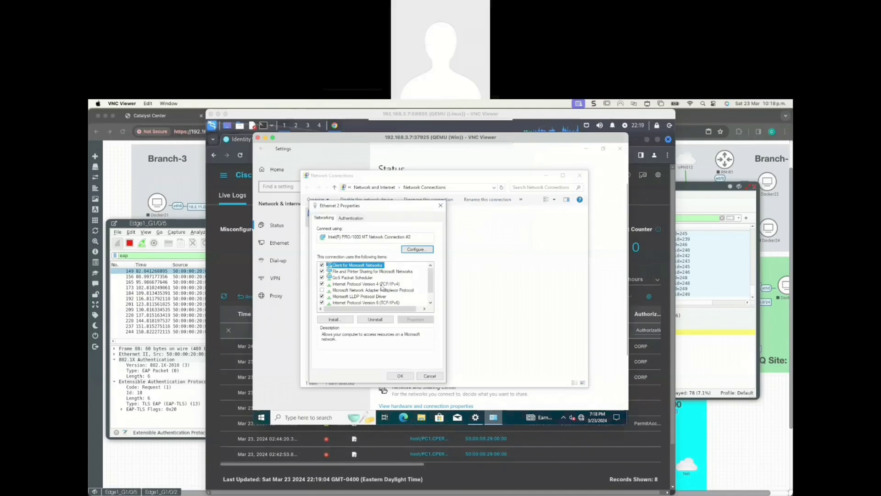
pyautogui.doubleClick(381, 284)
pyautogui.click(369, 247)
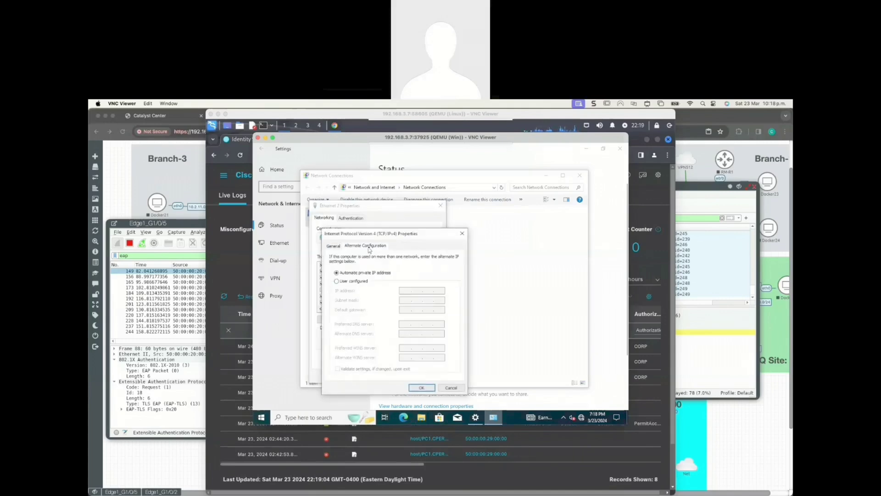
pyautogui.click(463, 234)
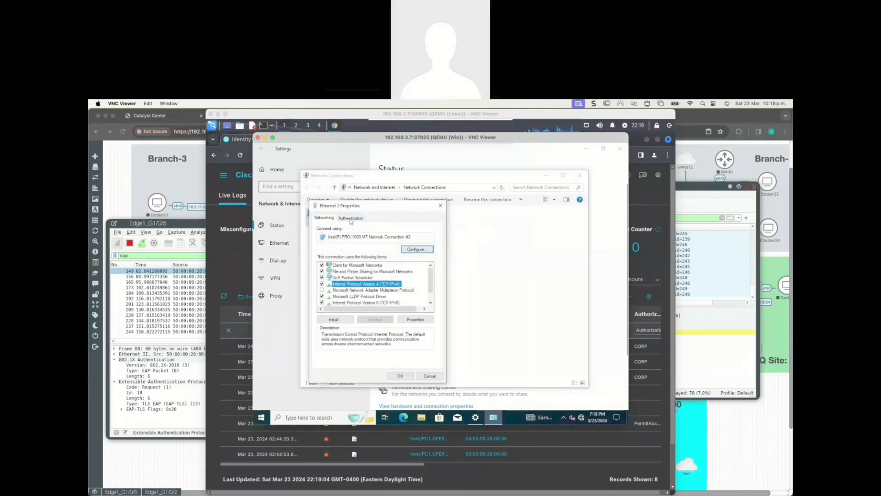
# Review the 802.1X PEAP, certificate and additional settings on the Authentication tab, confirming each with OK
pyautogui.click(350, 218)
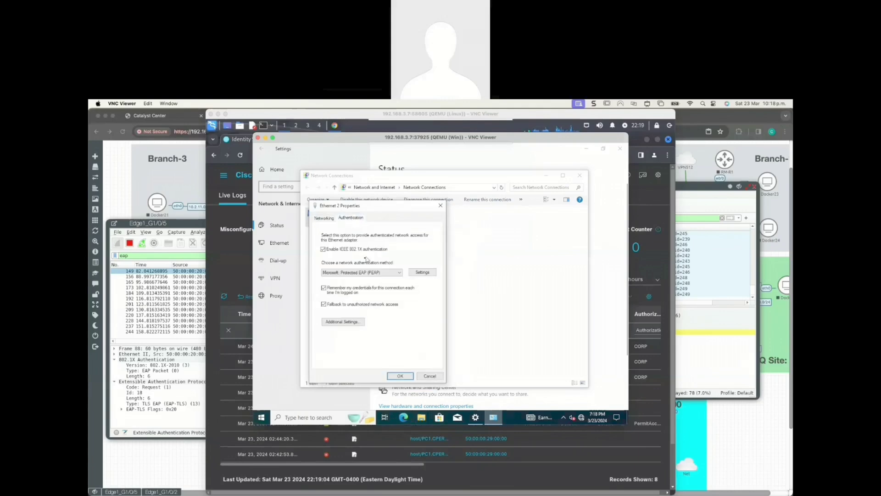
pyautogui.click(422, 273)
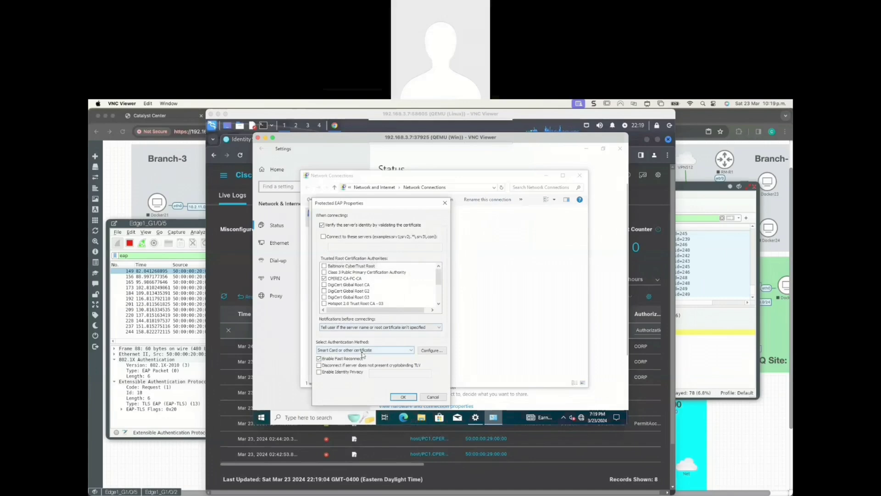
pyautogui.click(436, 351)
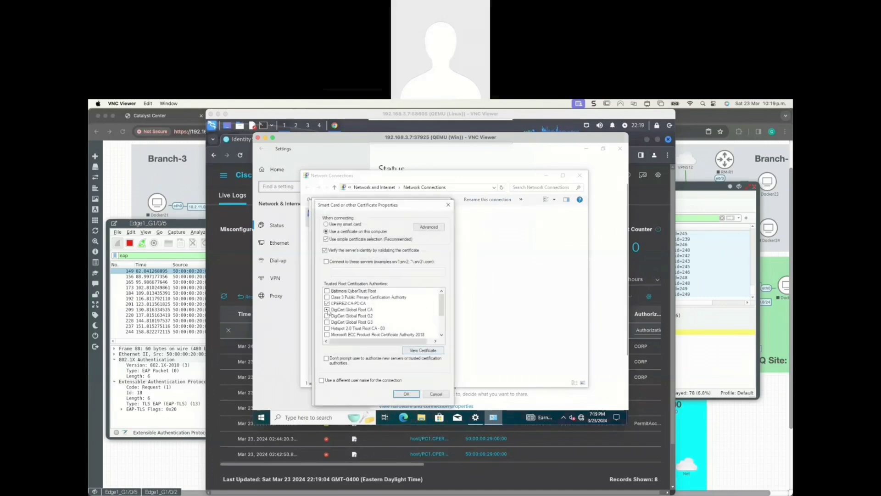
pyautogui.click(406, 395)
pyautogui.click(408, 400)
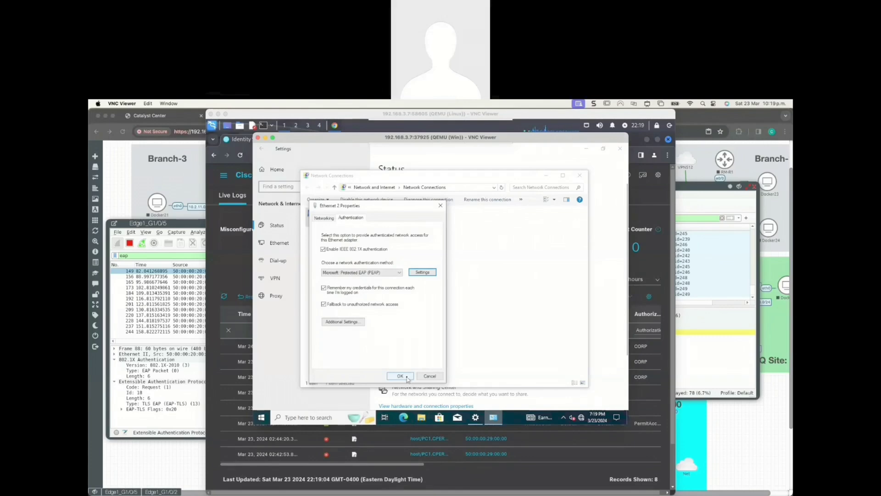
pyautogui.click(345, 323)
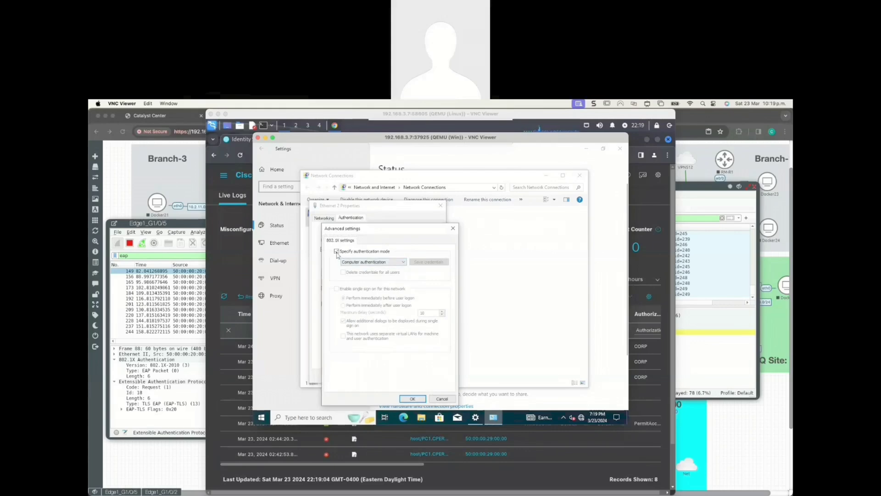
pyautogui.click(410, 399)
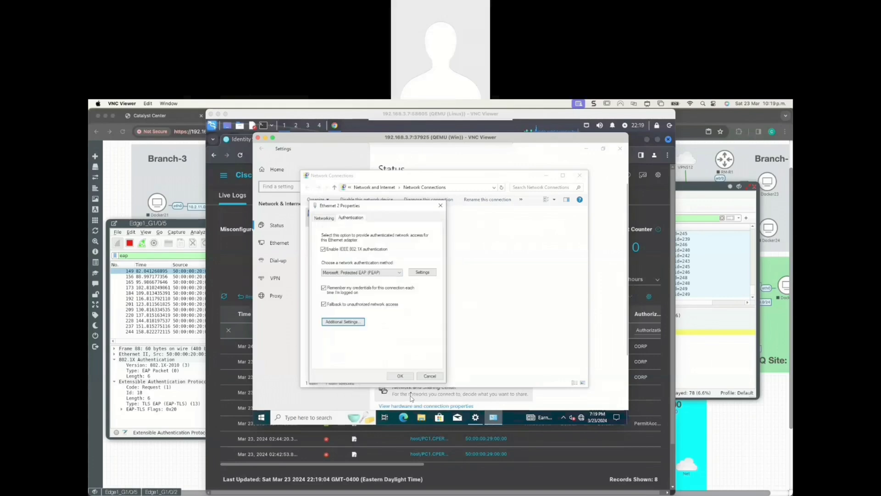
pyautogui.click(400, 377)
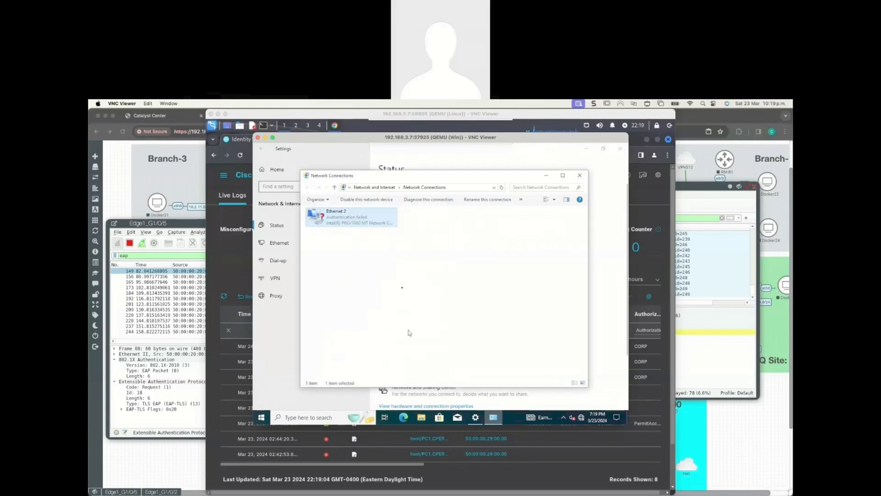
# Disable Ethernet 2 and re-enable it to trigger a new 802.1X authentication
pyautogui.rightClick(366, 220)
pyautogui.click(386, 223)
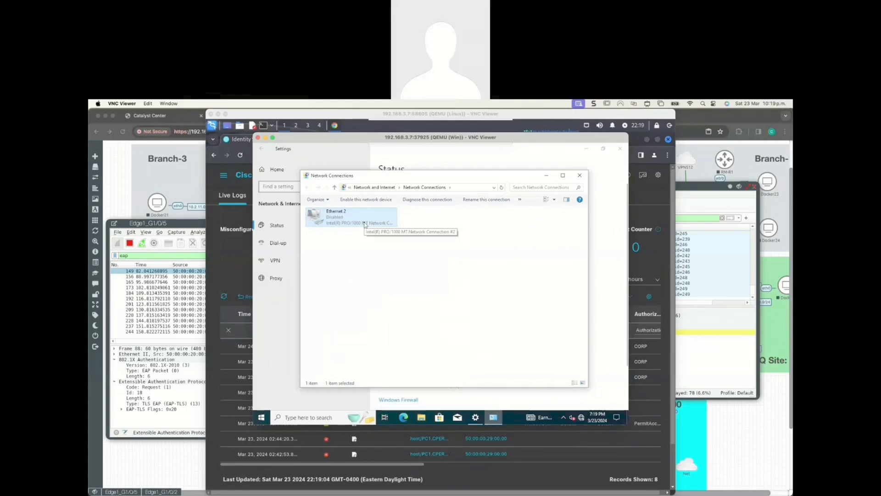
pyautogui.doubleClick(365, 221)
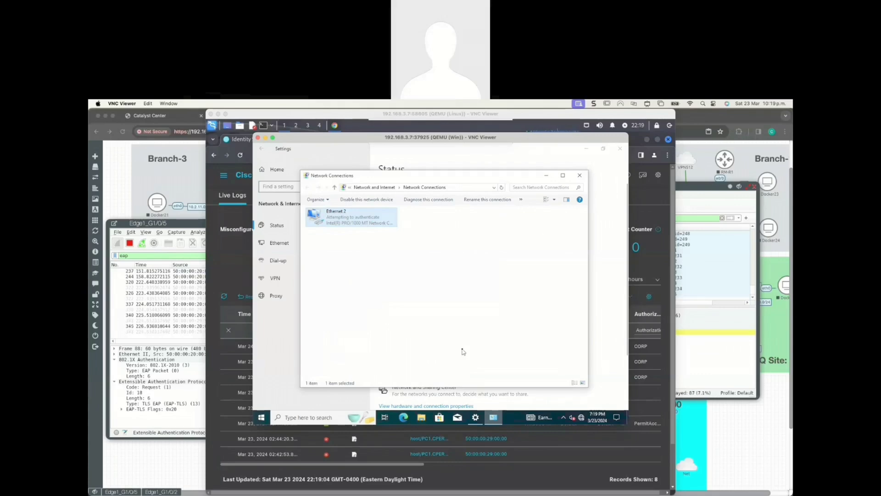
pyautogui.click(635, 187)
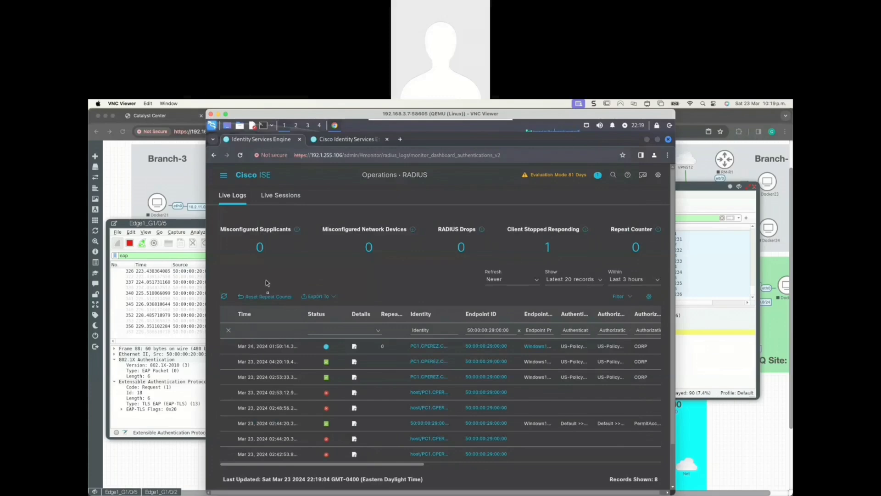
# Refresh the live logs, review the newest 5411 supplicant-stopped-responding report, then return to the list
pyautogui.click(224, 297)
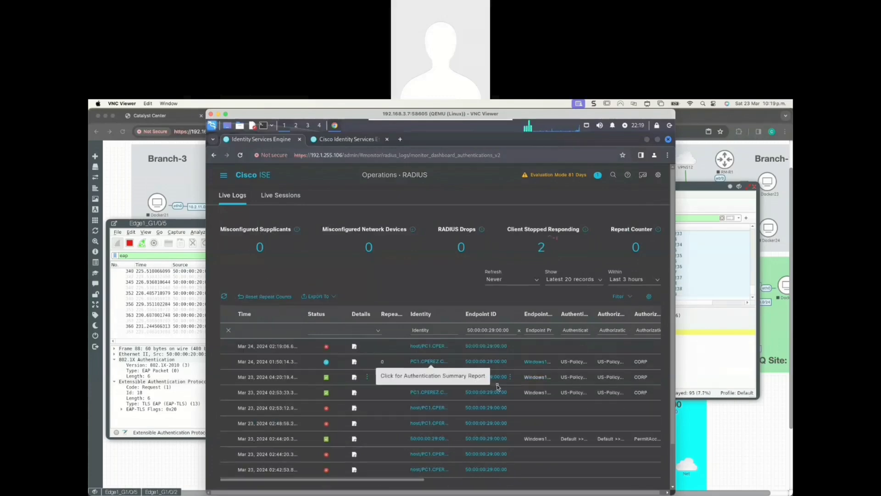
pyautogui.click(354, 347)
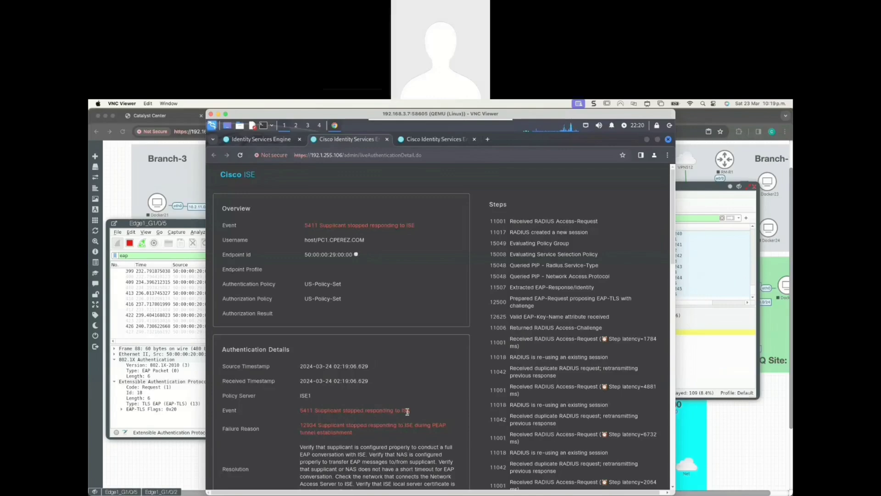
pyautogui.press('super+shift+5')
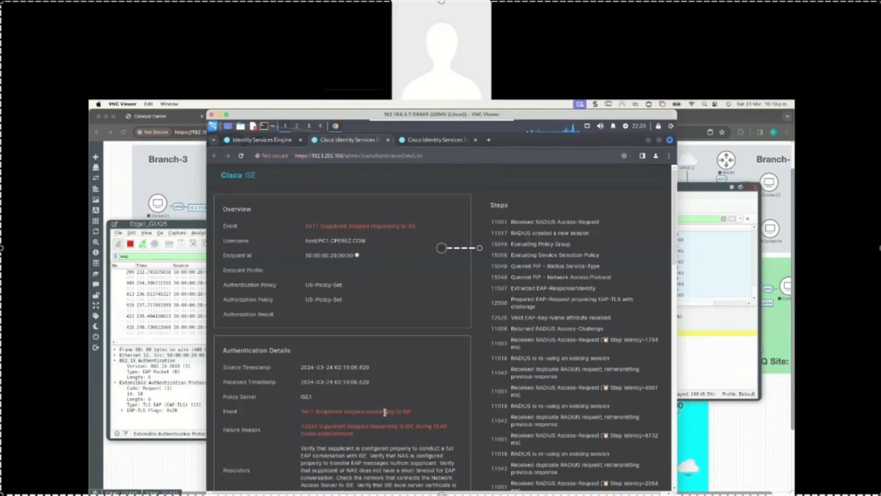
pyautogui.press('Escape')
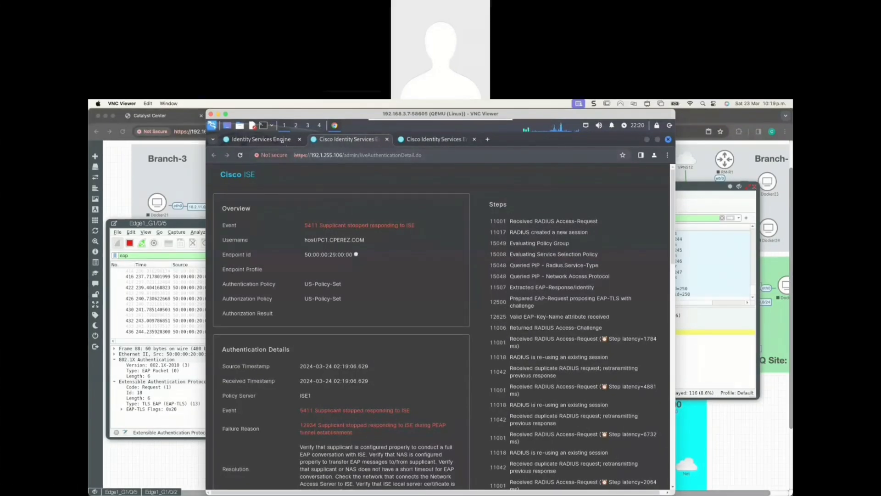
pyautogui.click(282, 140)
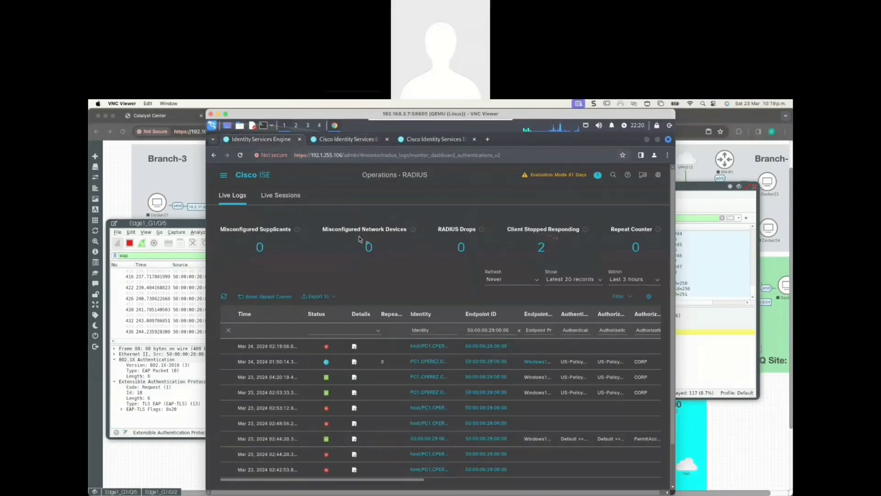
pyautogui.click(598, 177)
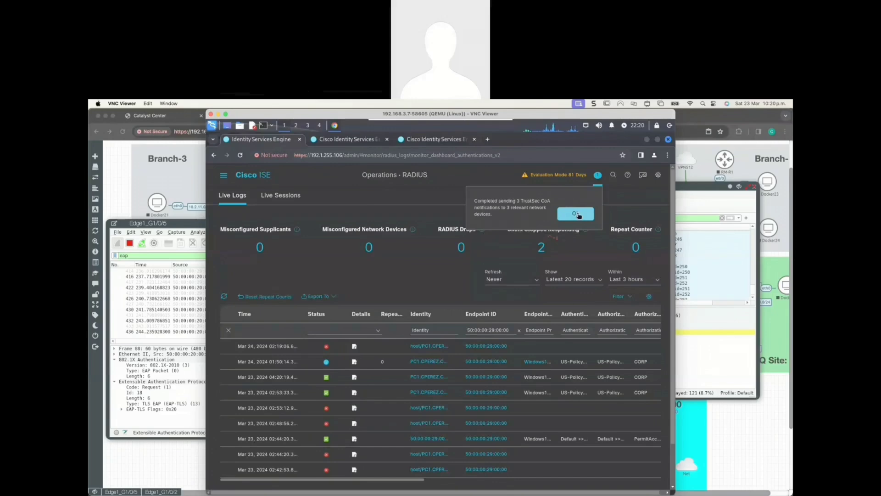
pyautogui.click(576, 214)
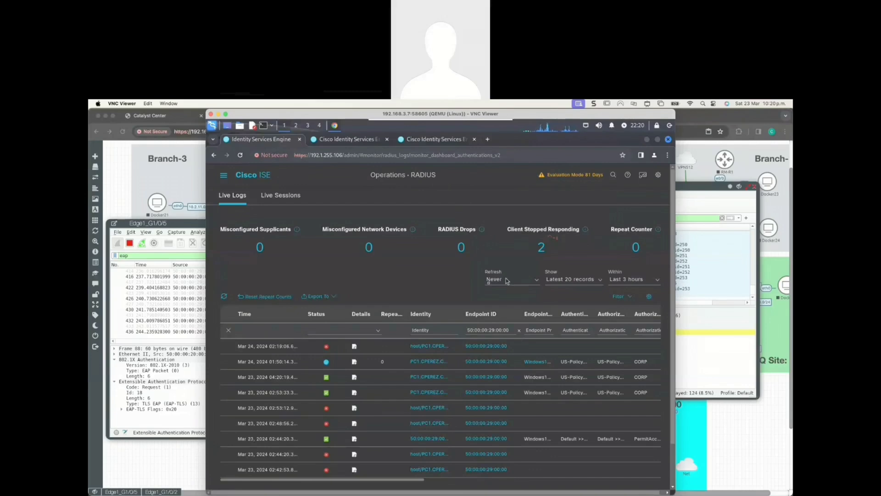
pyautogui.click(192, 223)
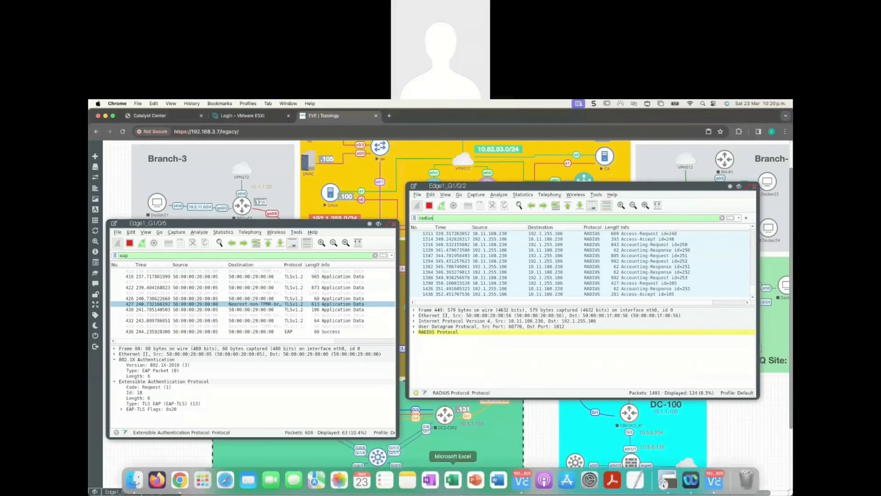
pyautogui.click(522, 483)
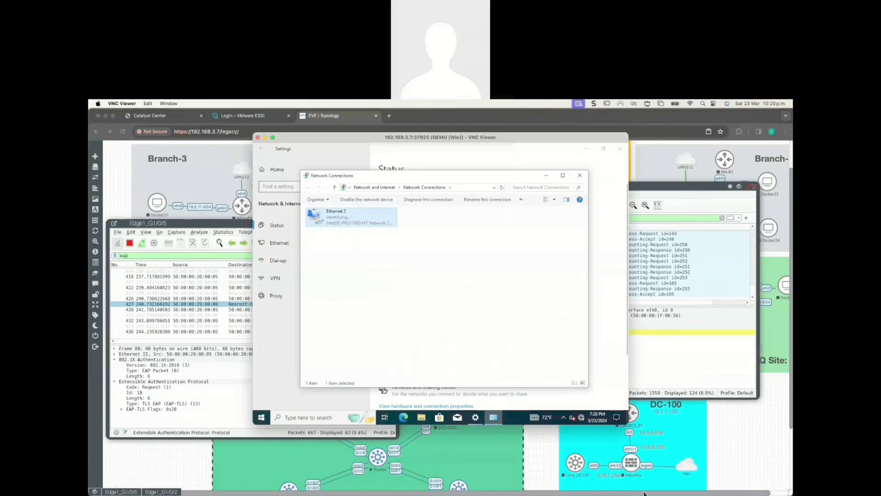
pyautogui.moveTo(644, 495)
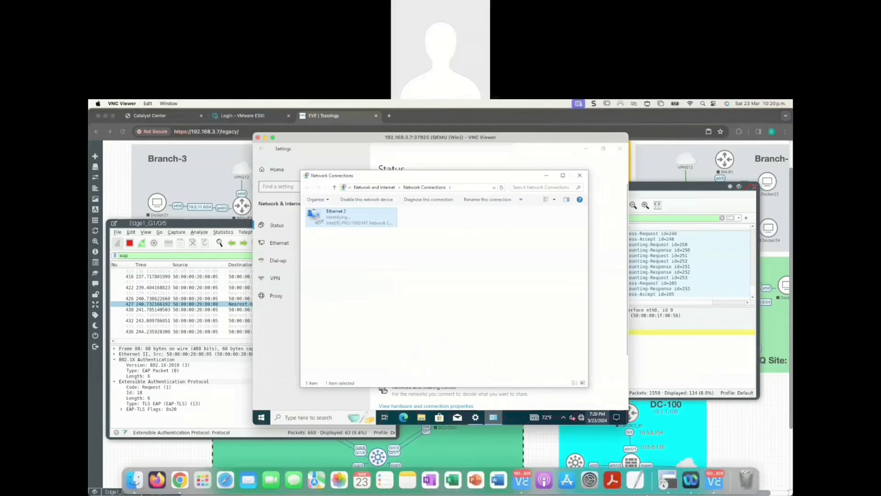
pyautogui.click(721, 481)
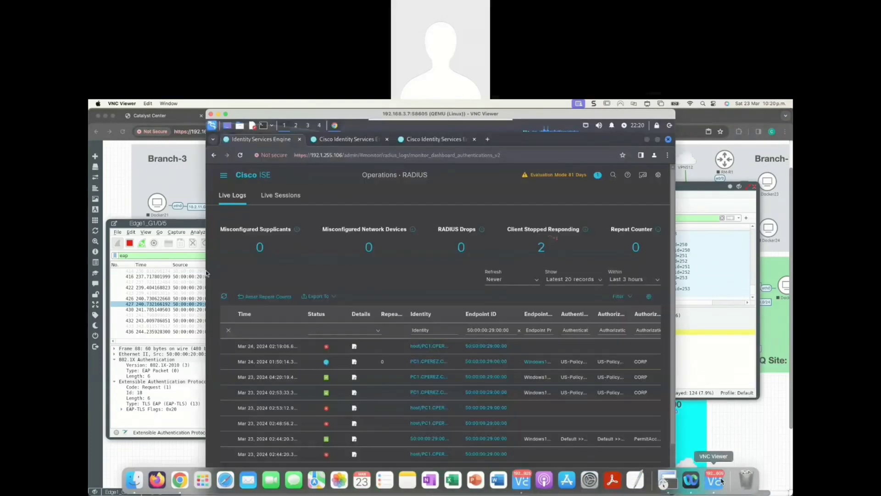
# Dismiss the notification, reload the live logs and widen the Endpoint Profile and Authentication Policy columns
pyautogui.click(613, 176)
pyautogui.click(578, 215)
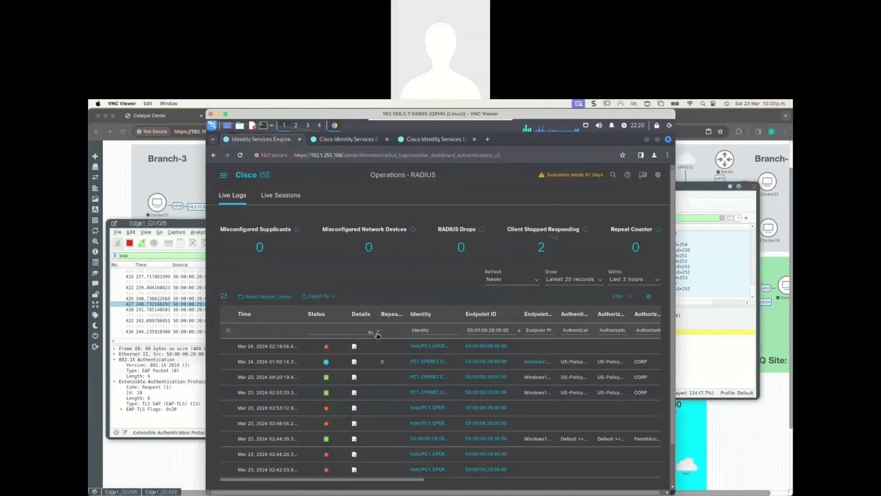
pyautogui.click(378, 336)
pyautogui.click(224, 296)
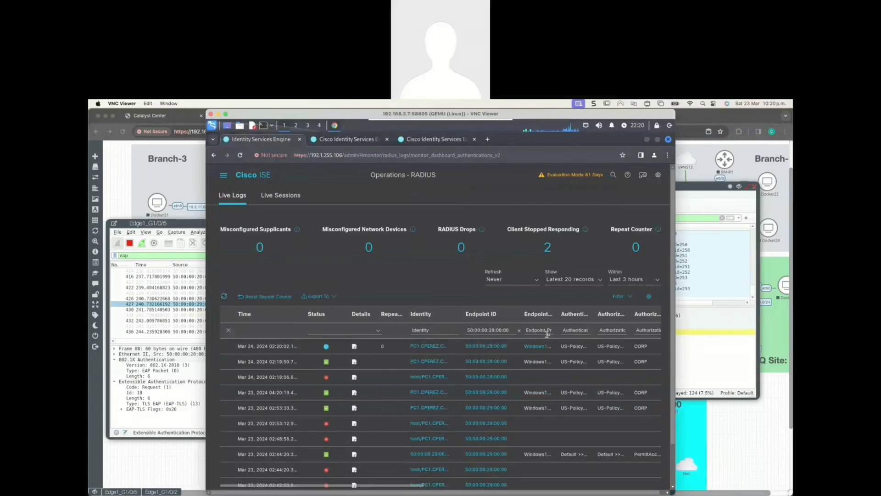
pyautogui.moveTo(557, 314); pyautogui.dragTo(566, 315)
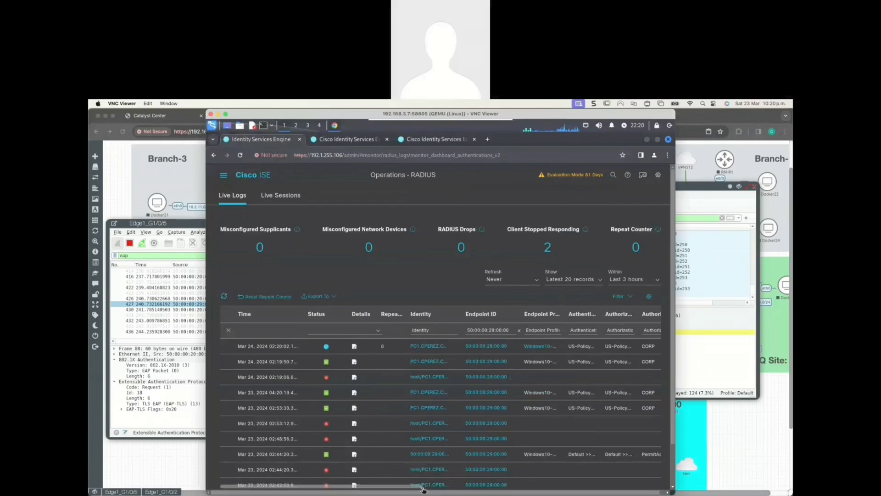
pyautogui.moveTo(423, 490); pyautogui.dragTo(534, 490)
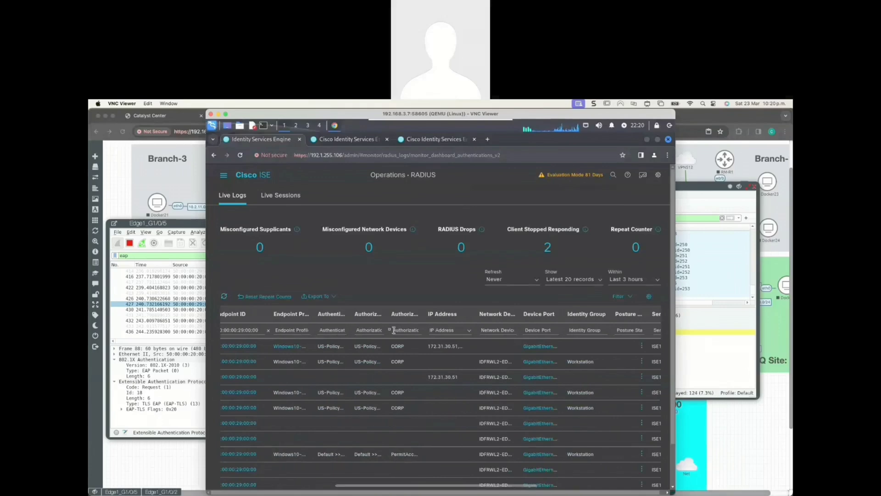
pyautogui.moveTo(351, 312); pyautogui.dragTo(517, 317)
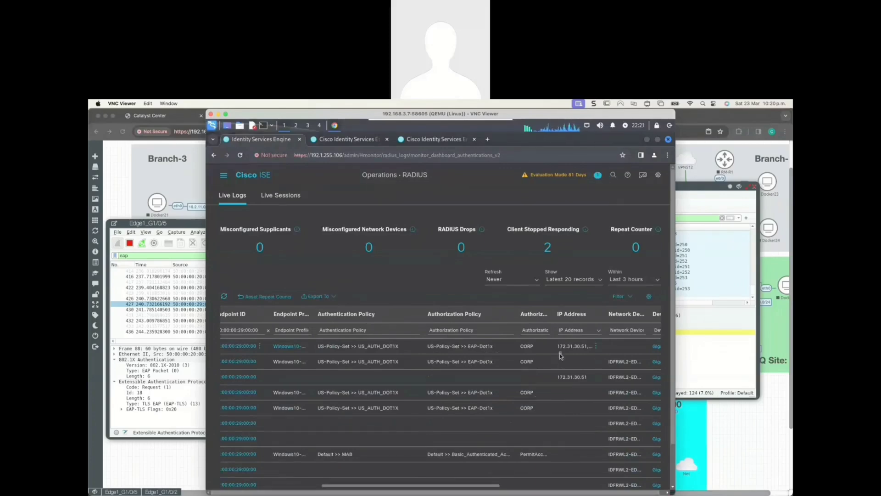
# Dismiss another notification and switch to the Windows PC's network connections
pyautogui.click(598, 178)
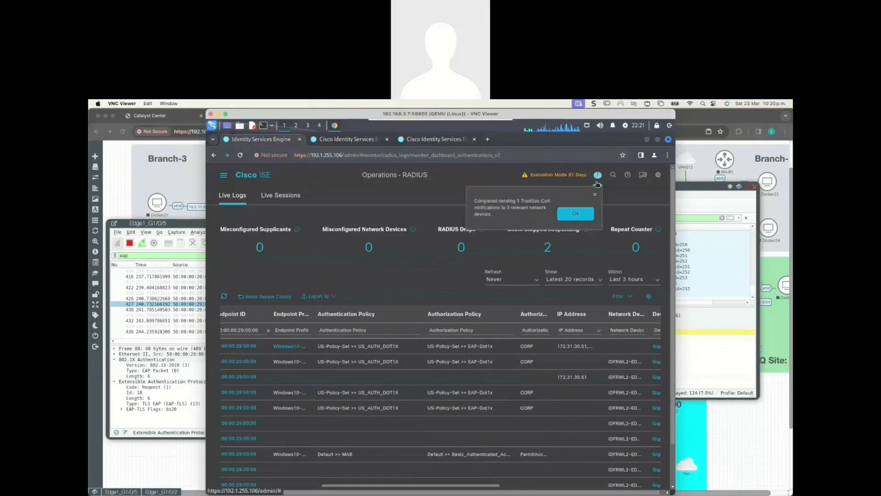
pyautogui.click(578, 213)
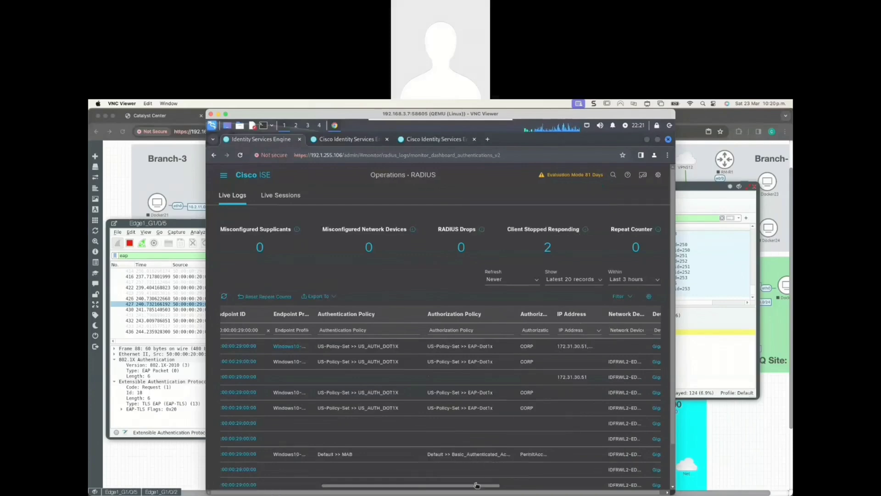
pyautogui.moveTo(478, 485); pyautogui.dragTo(376, 485)
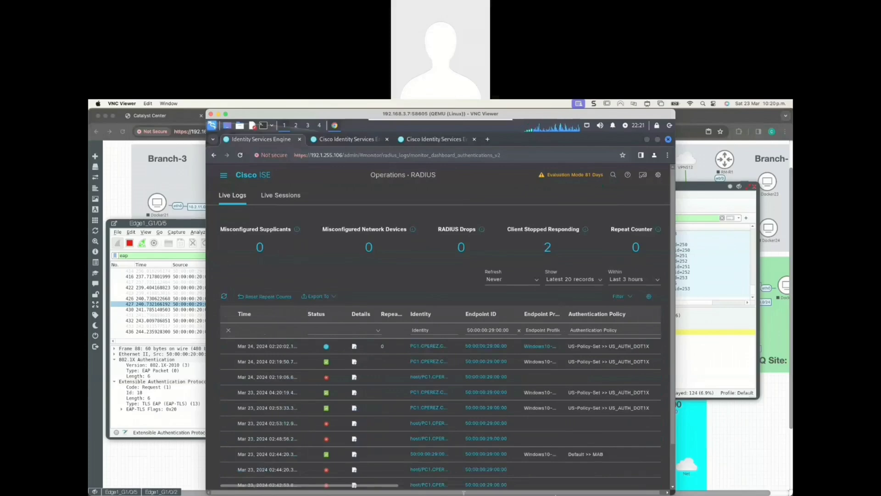
pyautogui.click(521, 480)
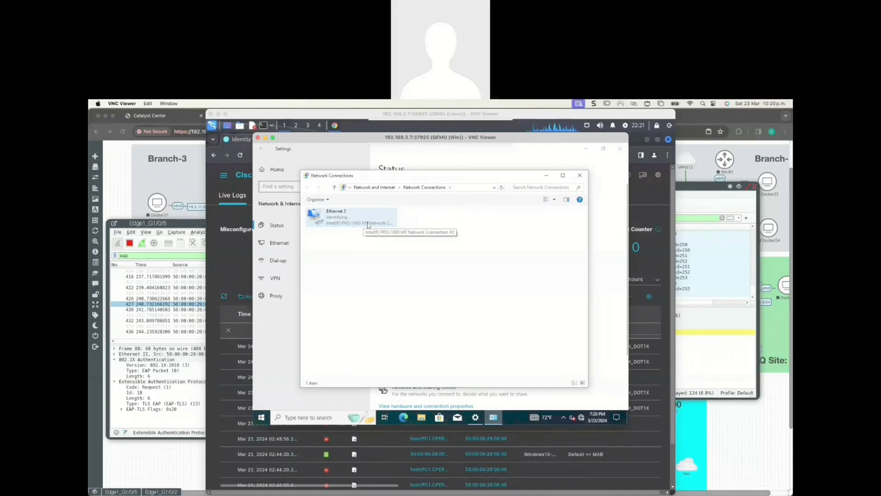
# Inspect the EAP Success and Access-Accept id=185 packets, expanding Radius Protocol and Attribute Value Pairs
pyautogui.click(176, 225)
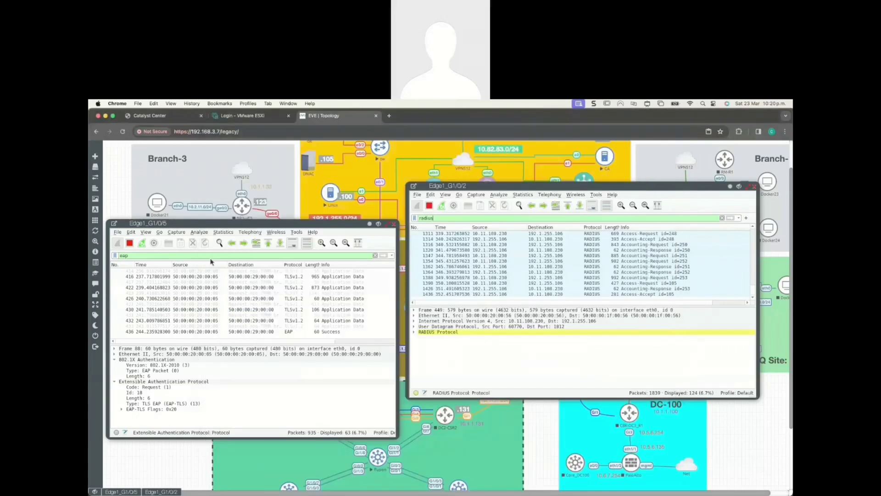
pyautogui.click(298, 331)
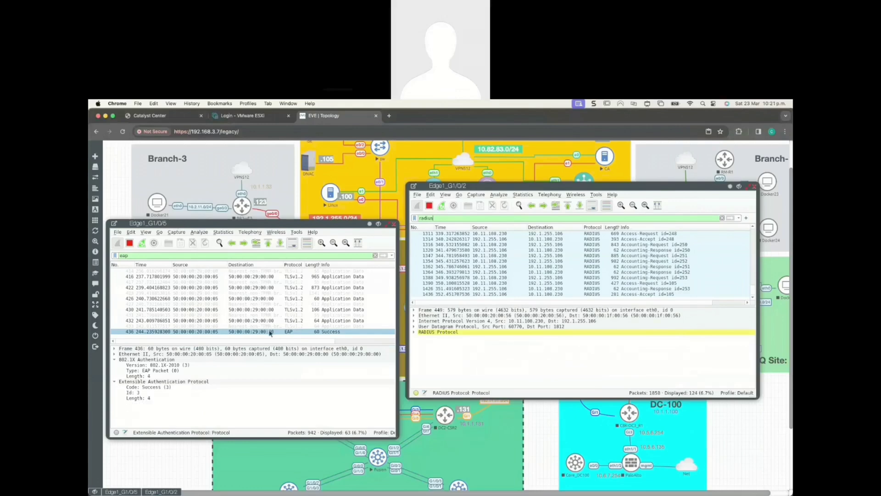
pyautogui.click(271, 332)
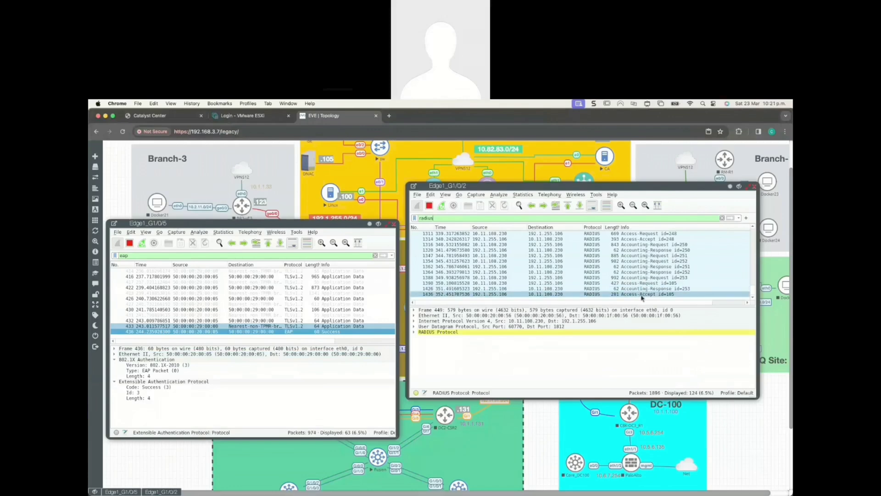
pyautogui.click(640, 294)
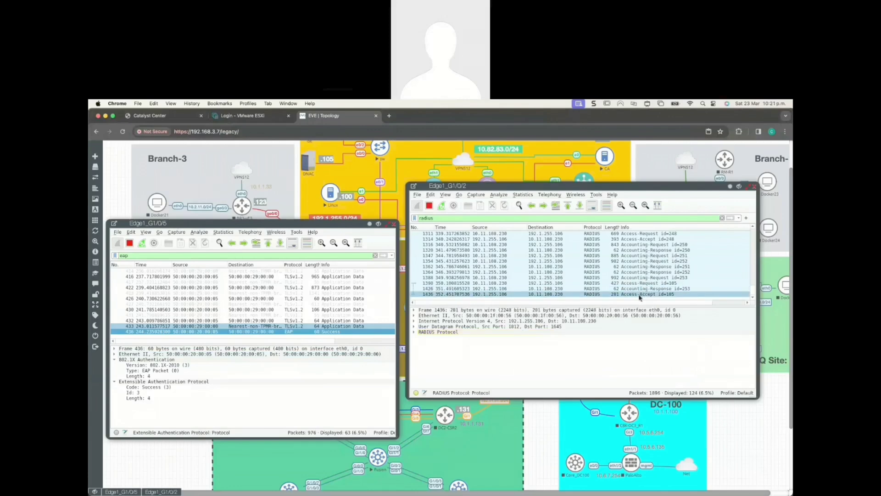
pyautogui.click(414, 332)
pyautogui.click(429, 354)
pyautogui.click(422, 370)
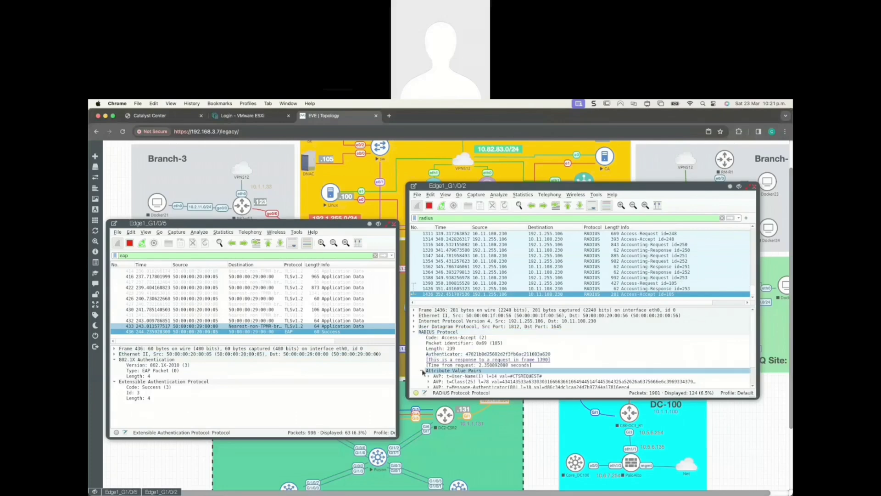
pyautogui.scroll(-2, 434, 374)
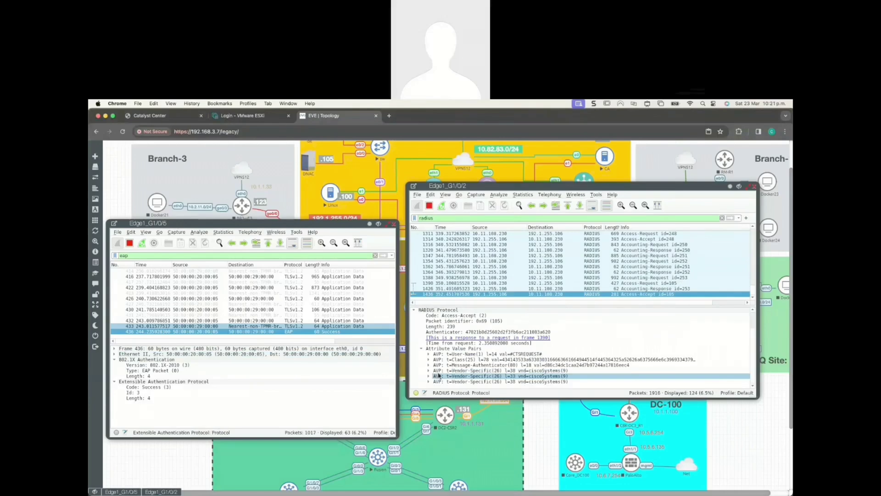
pyautogui.scroll(6, 657, 253)
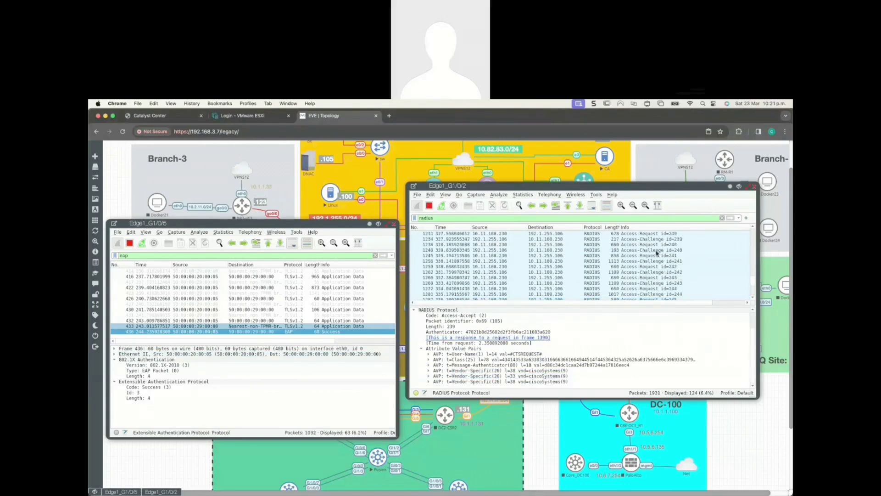
# Inspect Access-Challenge id=233, frame 432 and Access-Request id=232, selecting its User-Name attribute
pyautogui.click(656, 254)
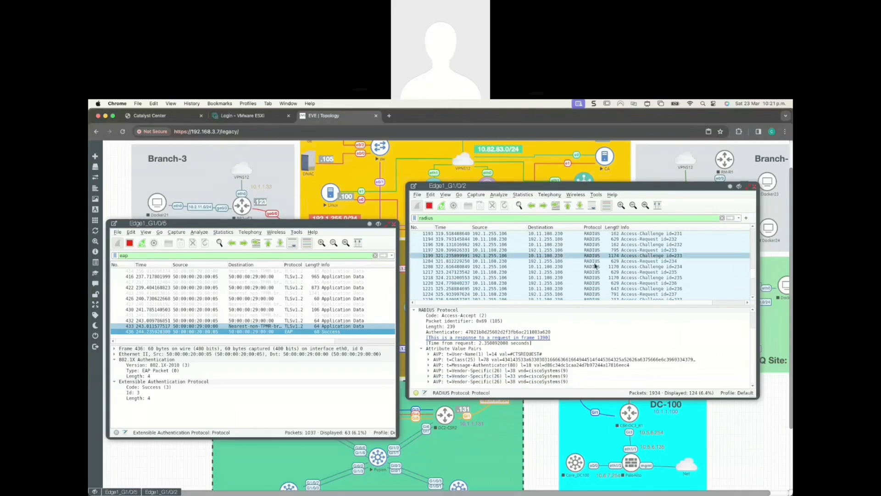
pyautogui.click(442, 321)
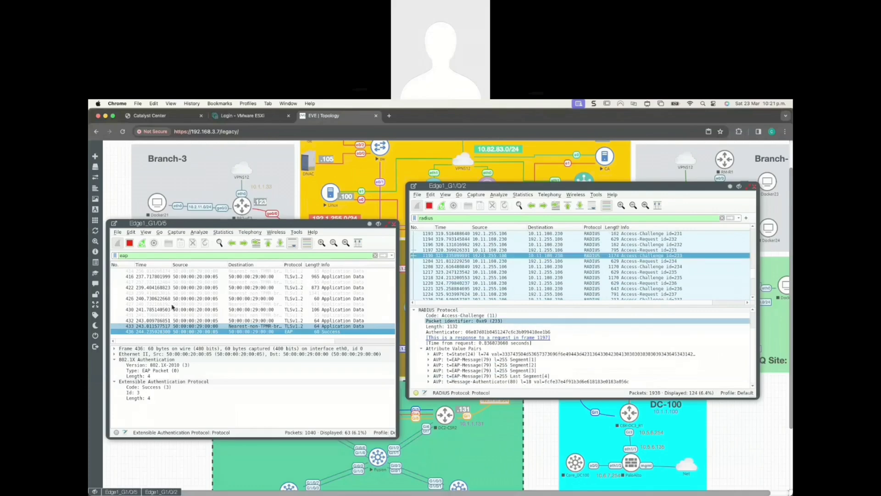
pyautogui.click(206, 320)
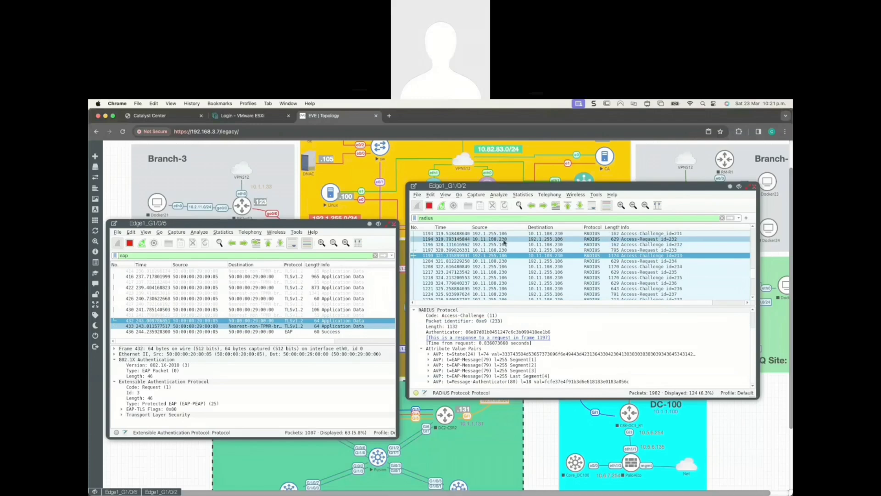
pyautogui.click(504, 239)
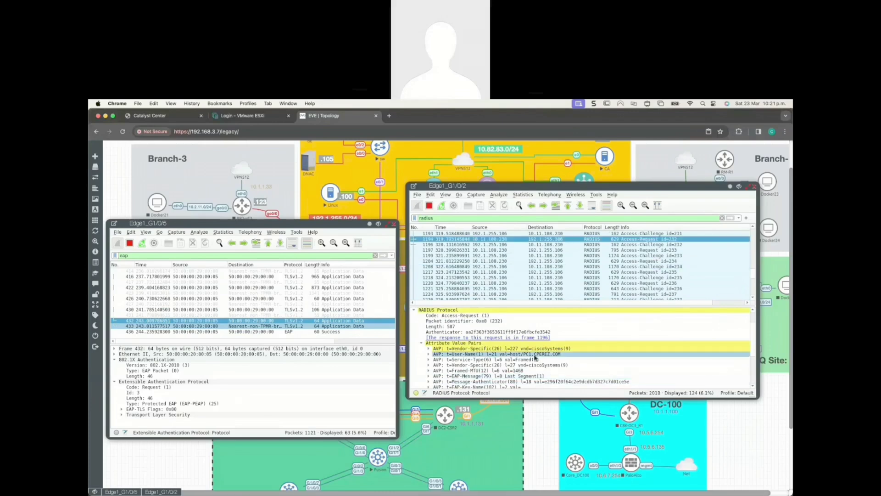
pyautogui.click(533, 355)
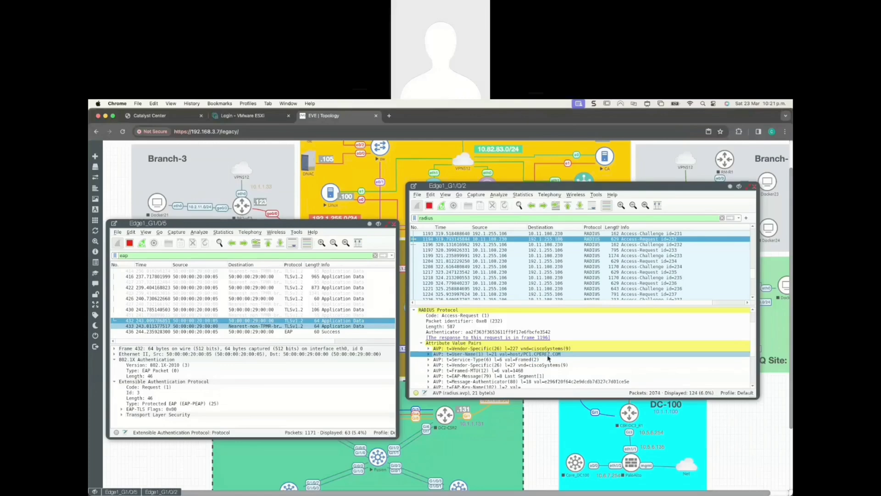
pyautogui.click(560, 357)
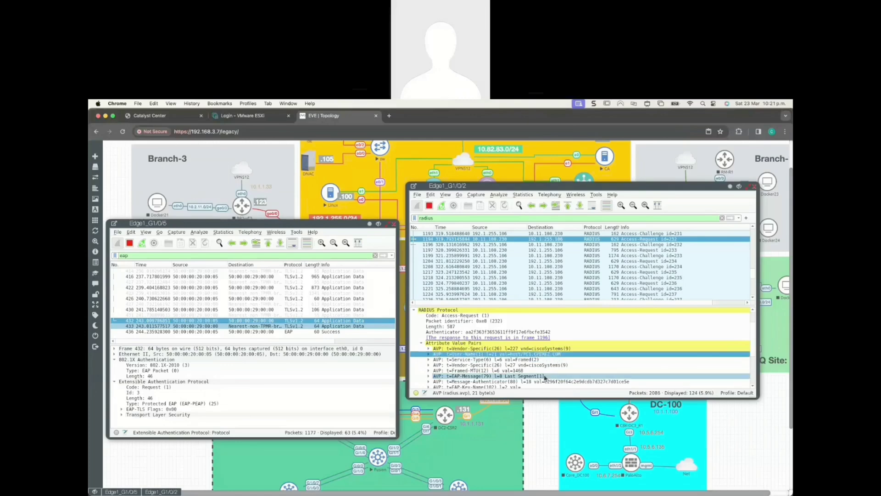
pyautogui.scroll(-2, 545, 377)
pyautogui.moveTo(696, 486)
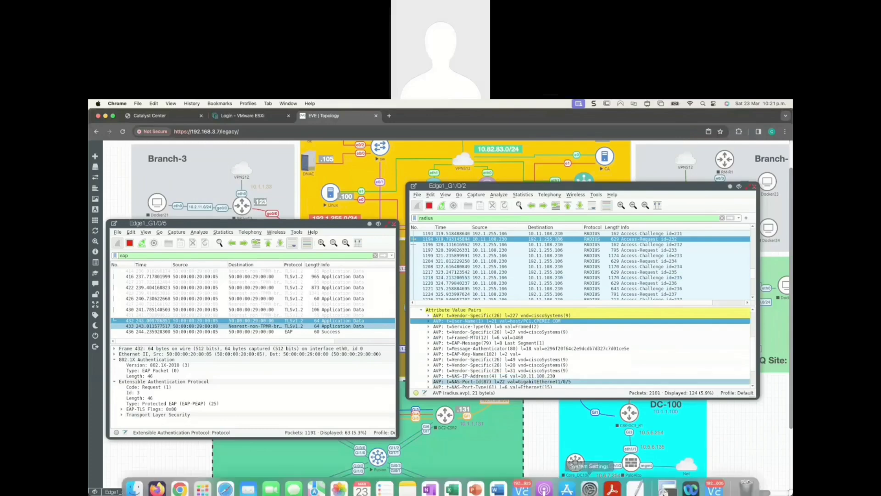
# View the Windows PC's Ethernet 2 connection details, then close both dialogs
pyautogui.click(717, 483)
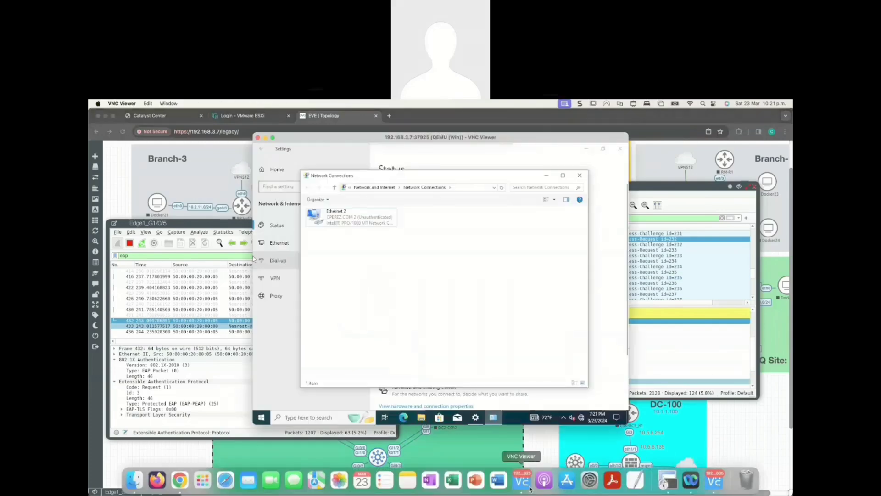
pyautogui.doubleClick(367, 223)
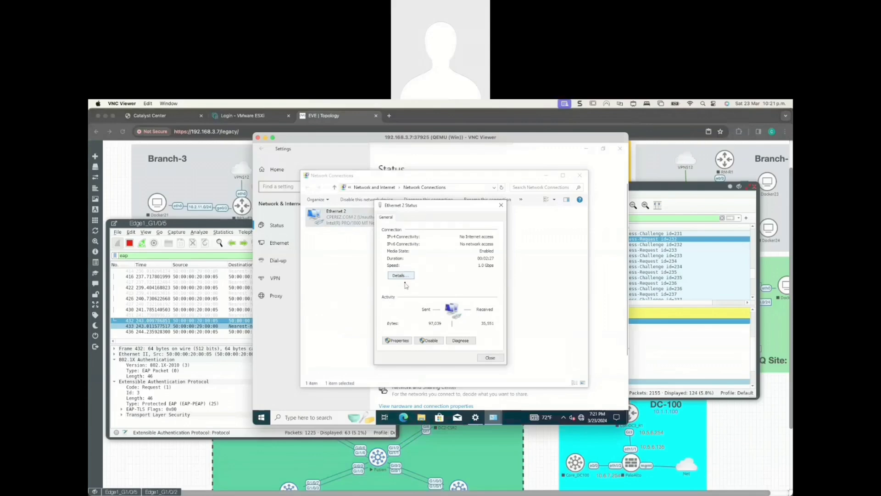
pyautogui.click(411, 277)
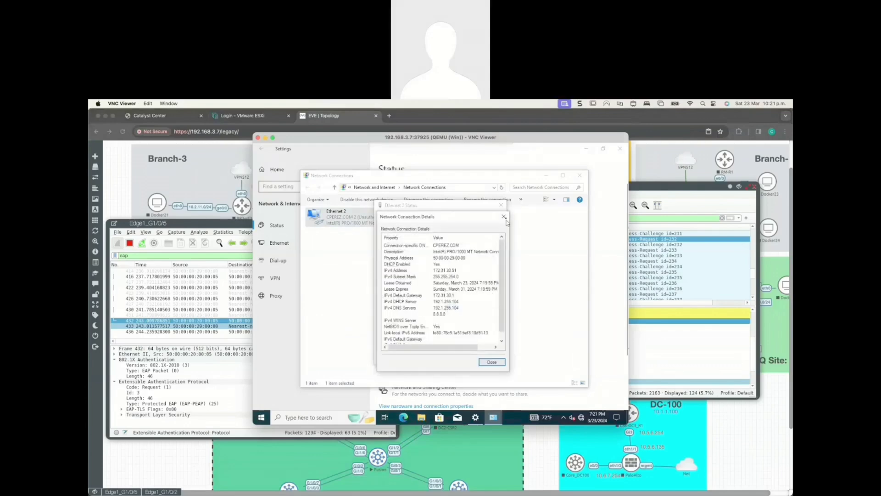
pyautogui.click(503, 215)
pyautogui.click(501, 205)
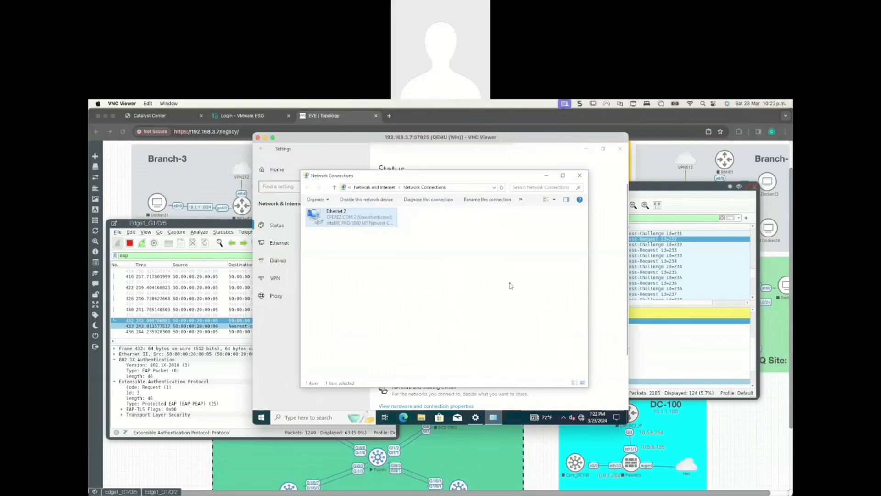
# Dismiss the TrustSec CoA notification in Cisco ISE and return to the Wireshark captures
pyautogui.moveTo(590, 480)
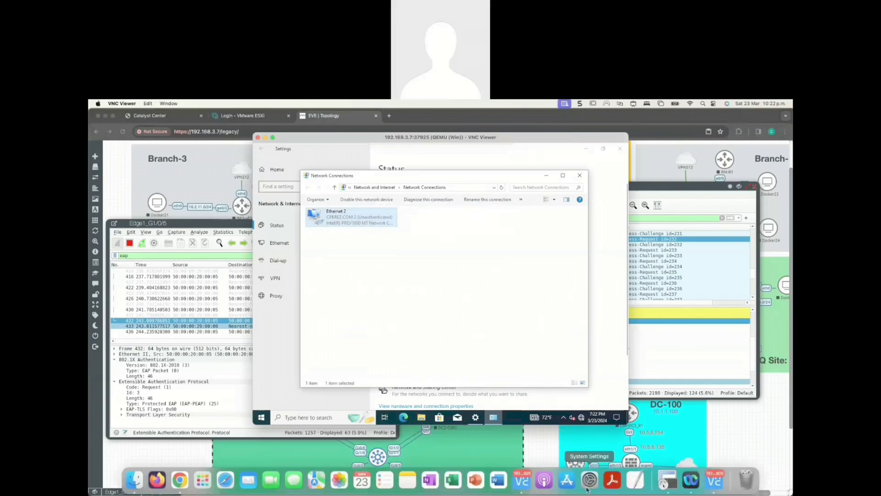
pyautogui.click(719, 481)
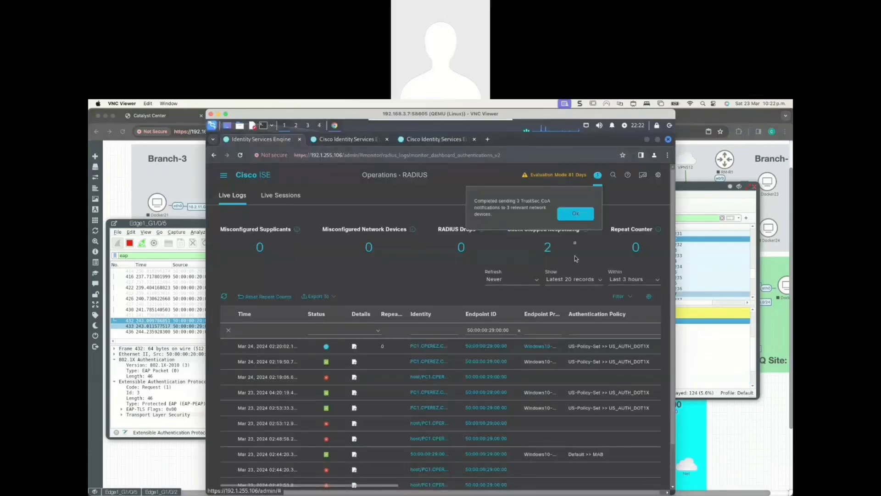
pyautogui.click(576, 214)
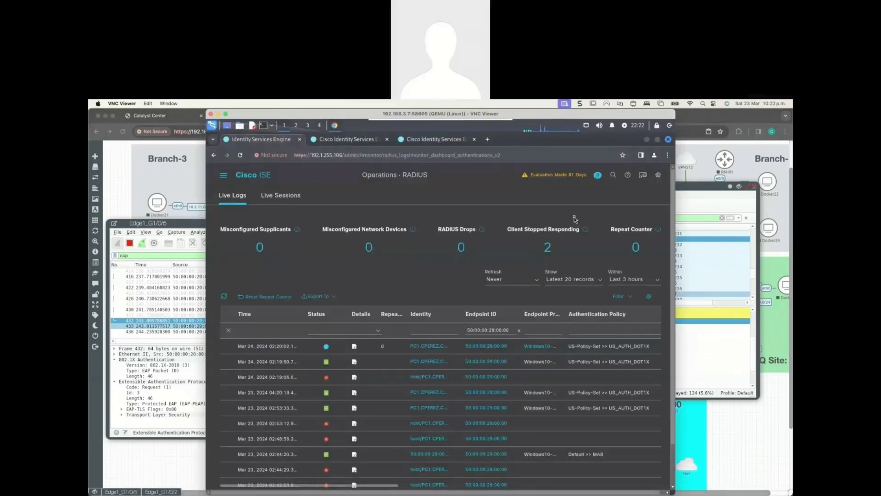
pyautogui.click(710, 206)
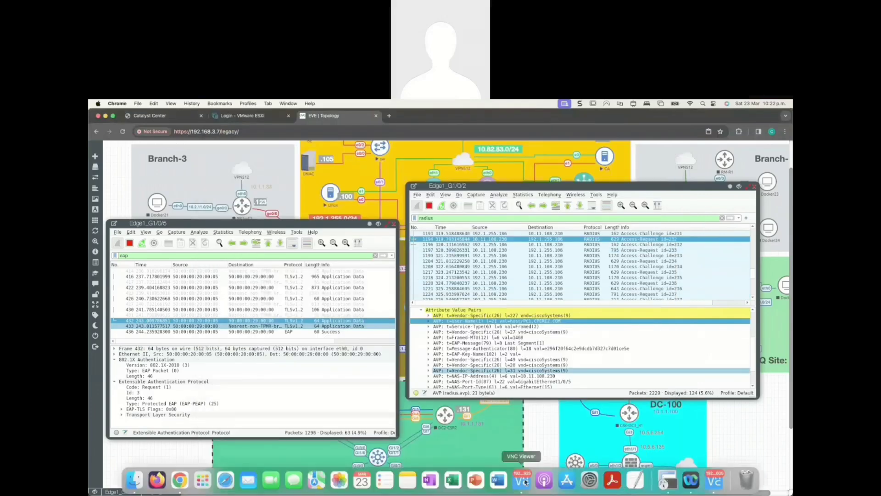
# Recheck Ethernet 2's details (IPv4 172.31.30.51) and bring up Windows search
pyautogui.click(526, 481)
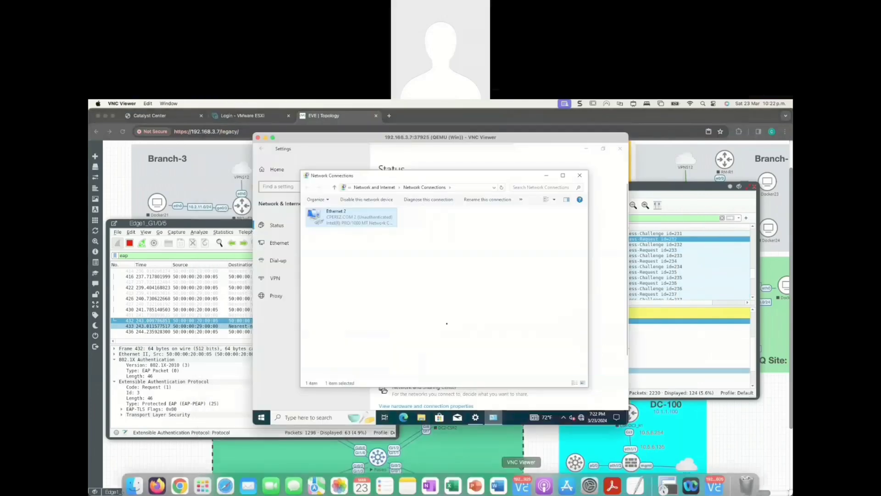
pyautogui.click(380, 233)
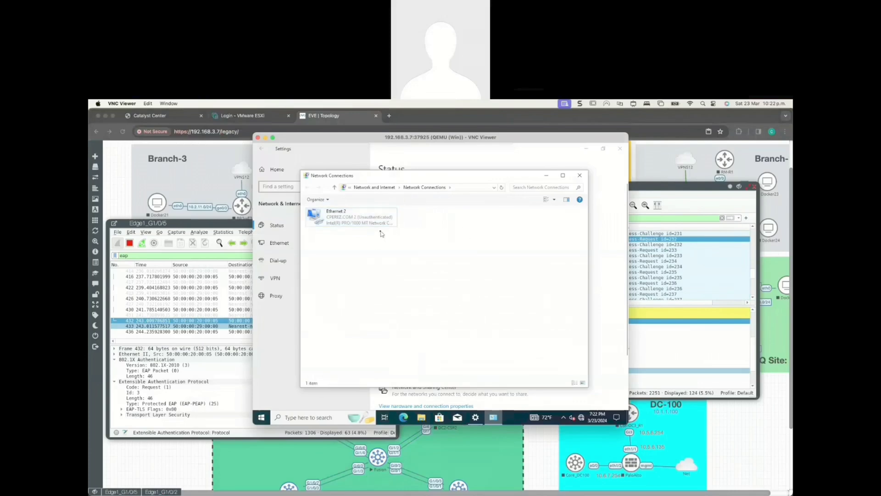
pyautogui.doubleClick(368, 222)
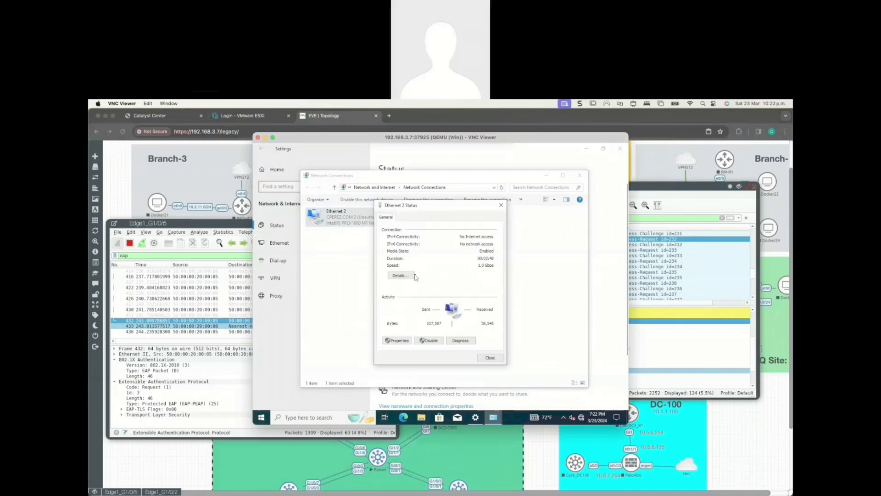
pyautogui.click(408, 277)
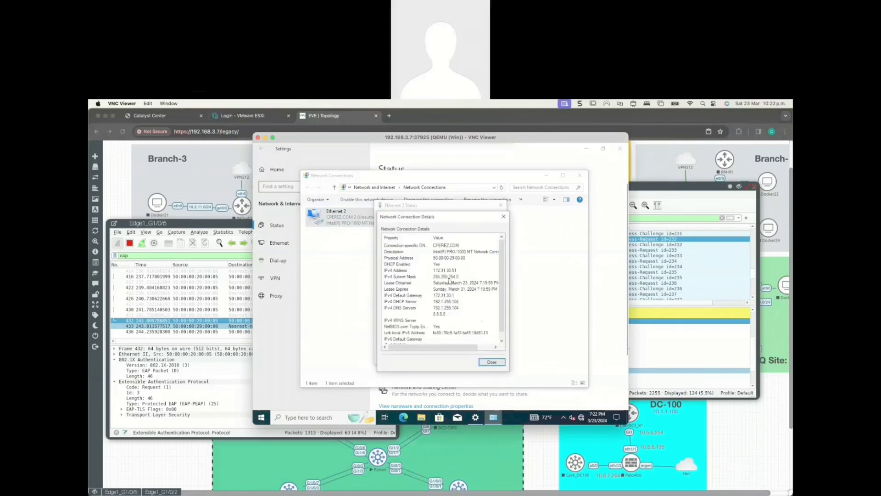
pyautogui.click(504, 216)
pyautogui.click(502, 206)
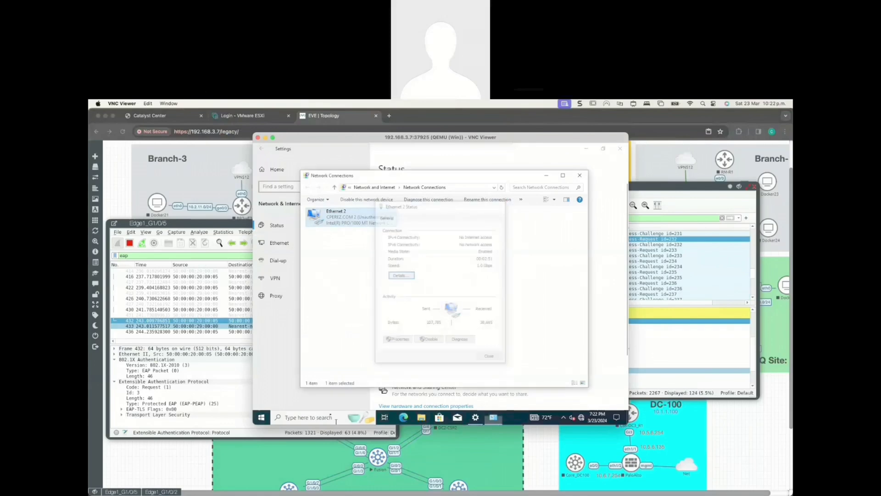
pyautogui.click(293, 417)
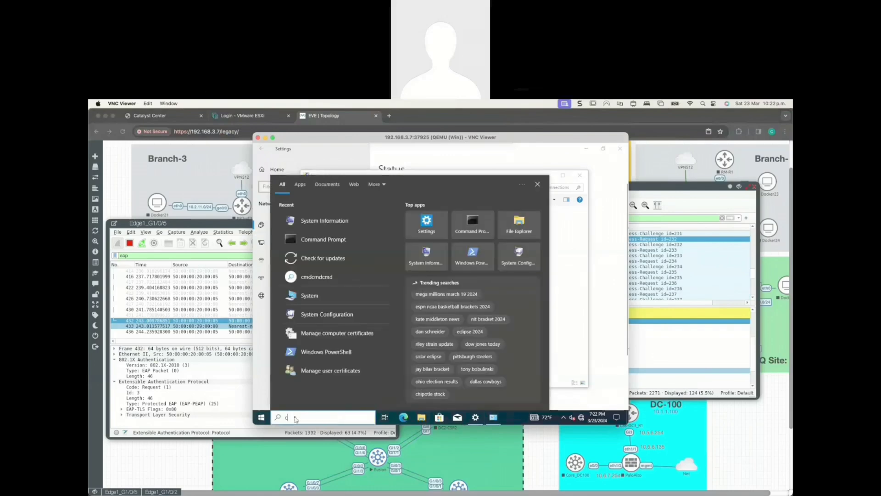
# Launch Command Prompt via cmd and arrange it beside the Ethernet 2 connection details
pyautogui.write('cmd')
pyautogui.press('Return')
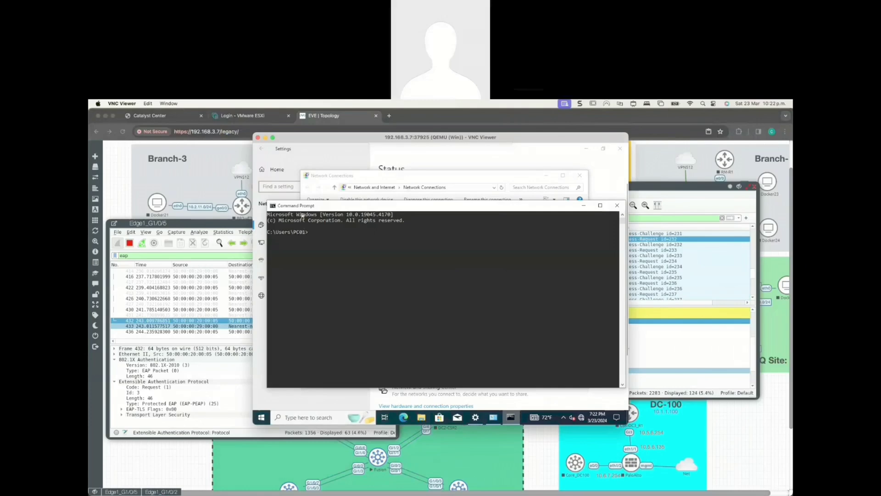
pyautogui.moveTo(469, 213); pyautogui.dragTo(467, 260)
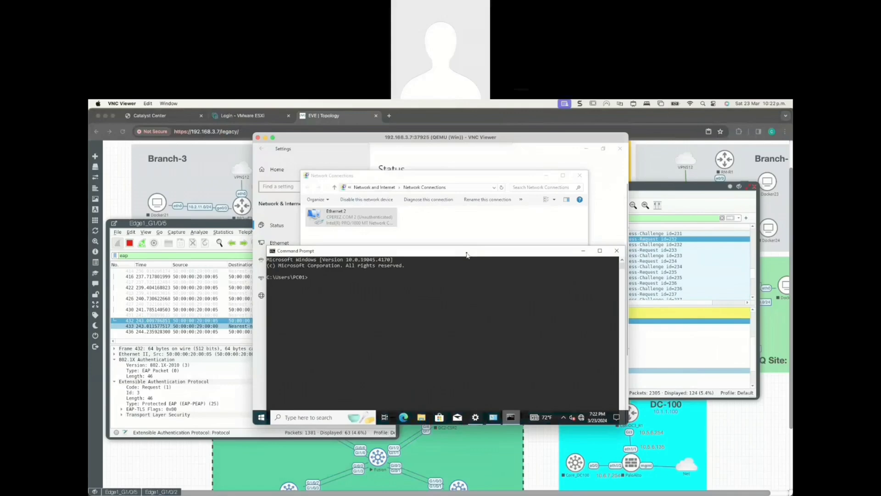
pyautogui.click(431, 302)
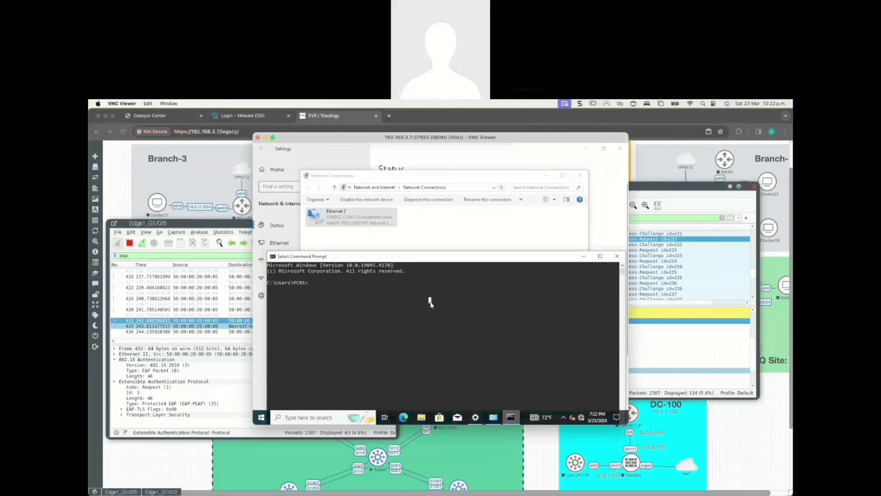
pyautogui.doubleClick(379, 221)
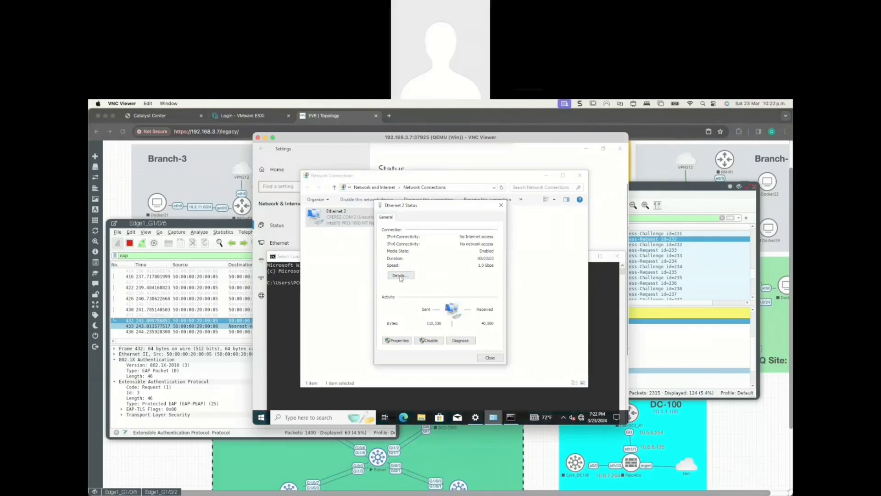
pyautogui.click(401, 276)
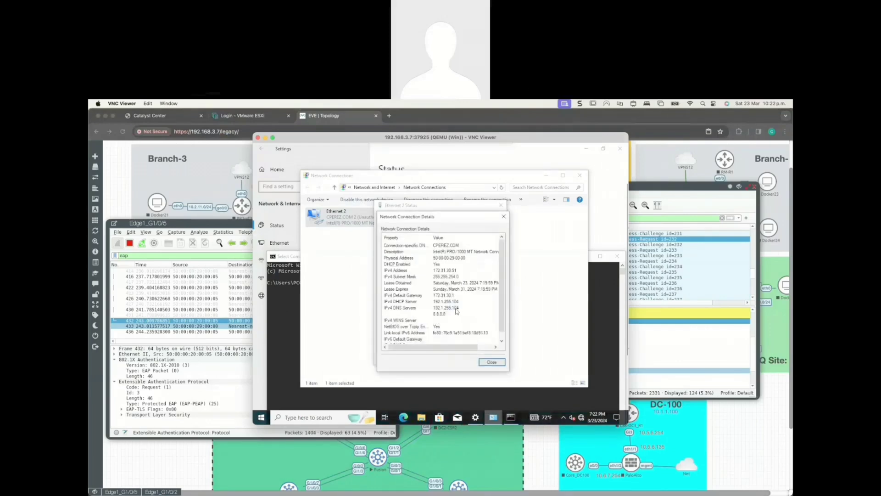
pyautogui.click(288, 357)
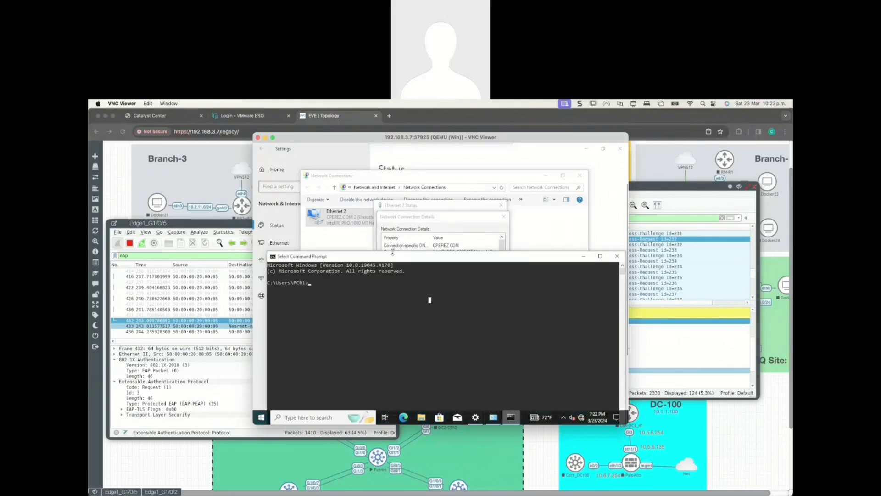
pyautogui.moveTo(393, 252); pyautogui.dragTo(397, 133)
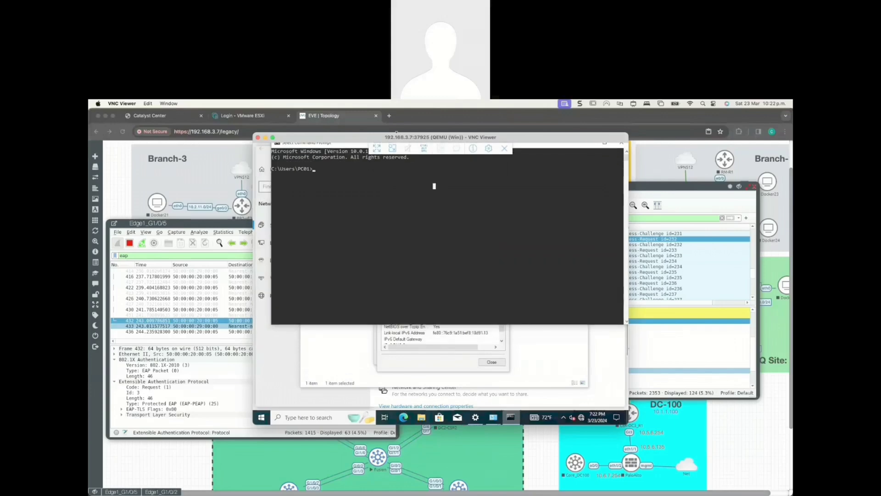
pyautogui.moveTo(267, 147); pyautogui.dragTo(320, 276)
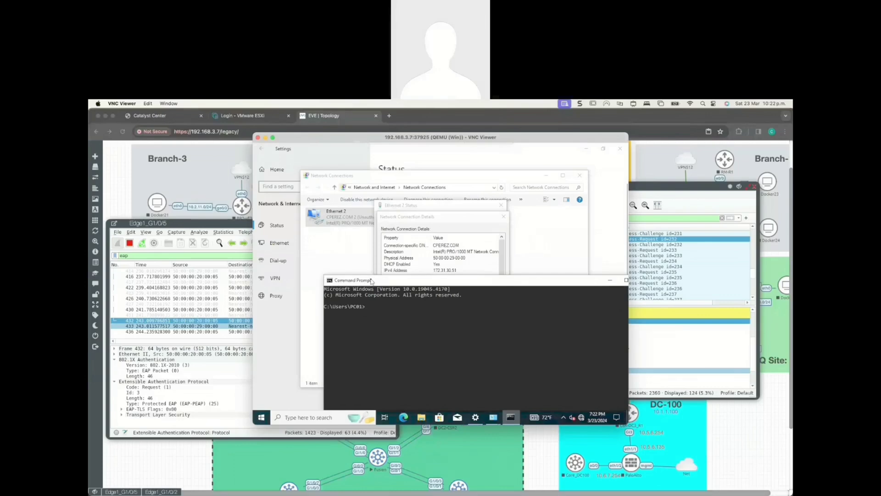
pyautogui.moveTo(372, 282); pyautogui.dragTo(335, 171)
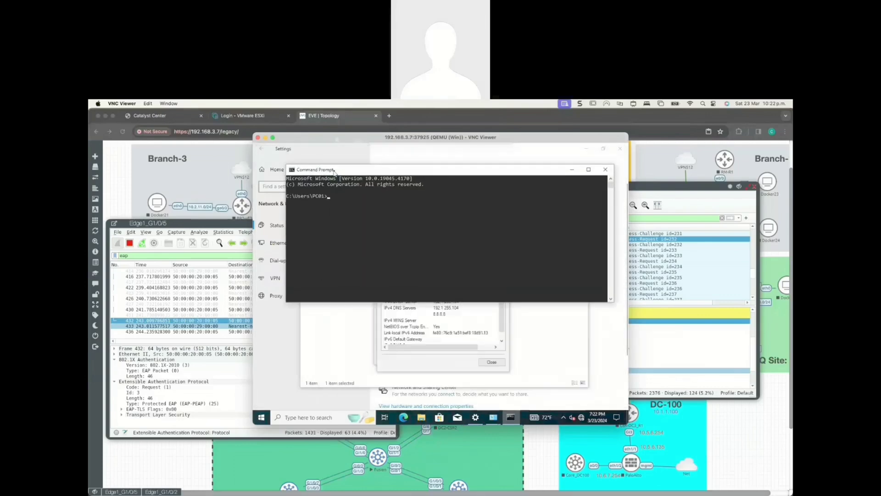
pyautogui.click(352, 224)
# Ping DNS server 192.1.255.104 with 0% loss, then rerun it continuously with -t
pyautogui.write('pin')
pyautogui.write('g 192.1.255.104')
pyautogui.press('Return')
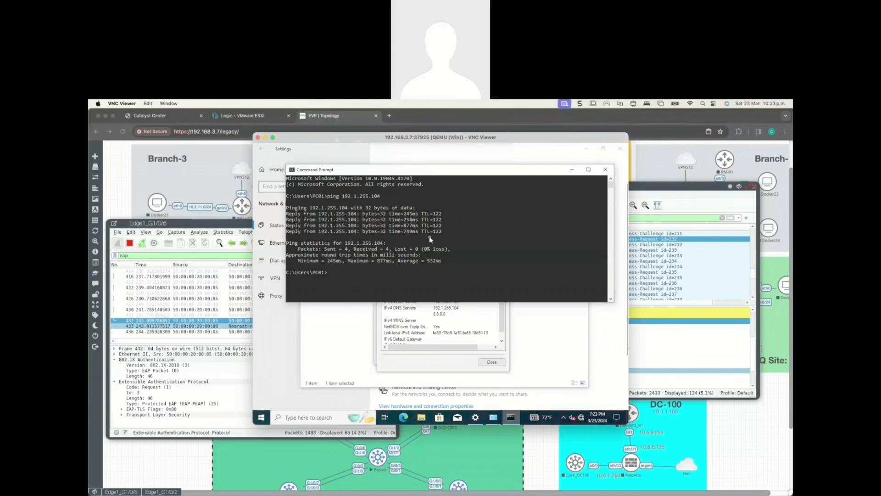
pyautogui.press('Up')
pyautogui.press('Return')
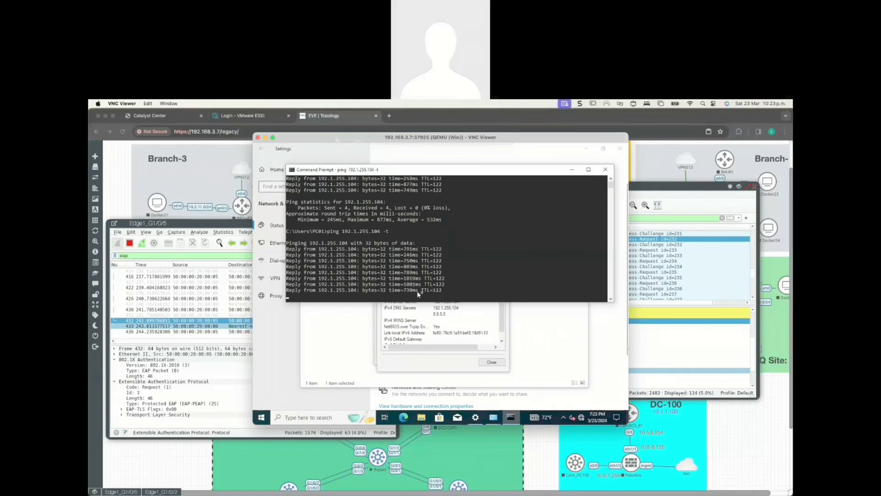
pyautogui.click(525, 344)
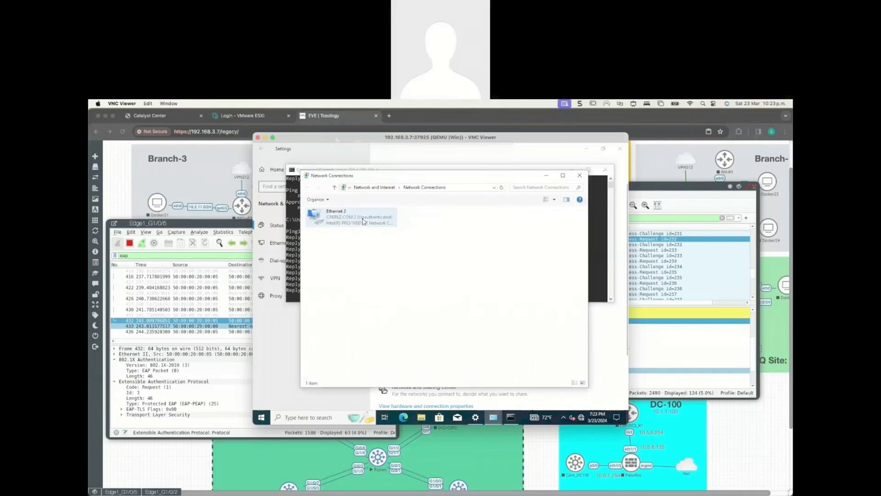